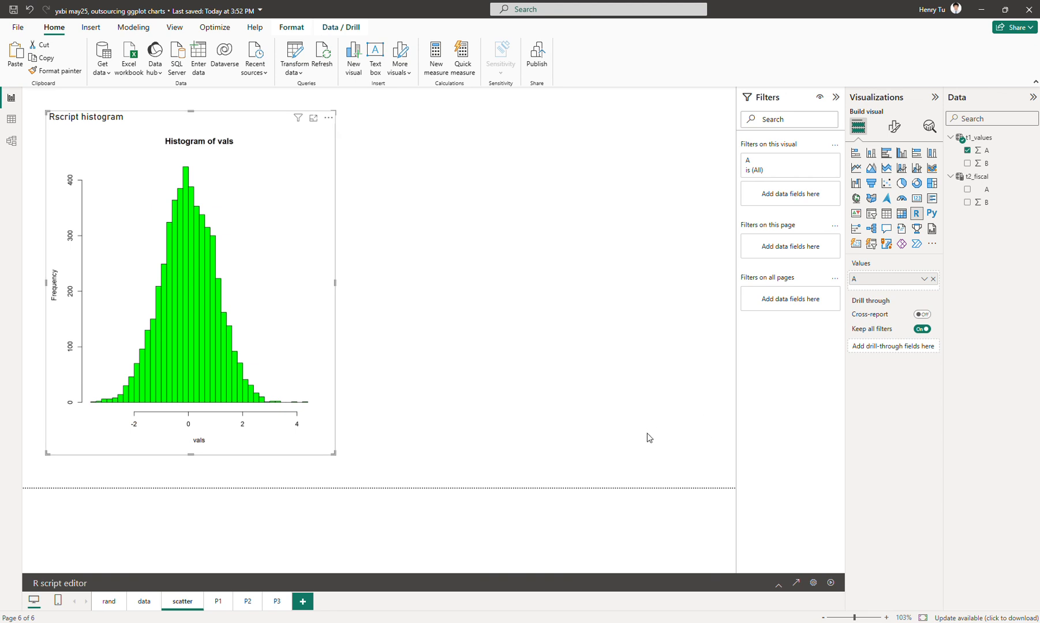
Open the R script editor for the histogram visual and delete its rnorm and hist lines.
left_click(778, 585)
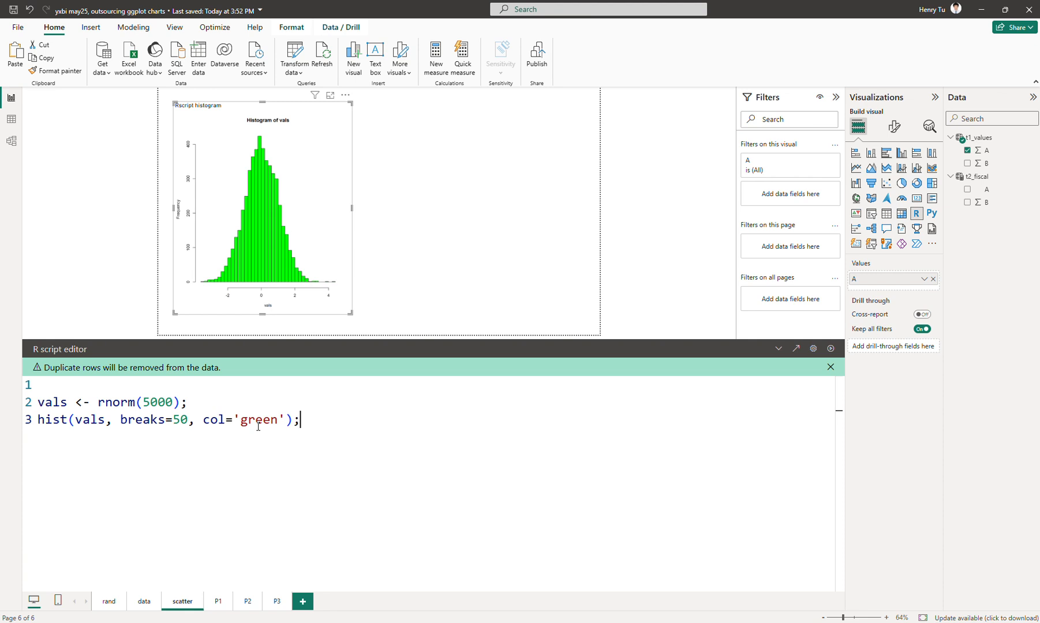
key("ctrl+Home")
key("Down")
key("shift+Down")
key("shift+Down")
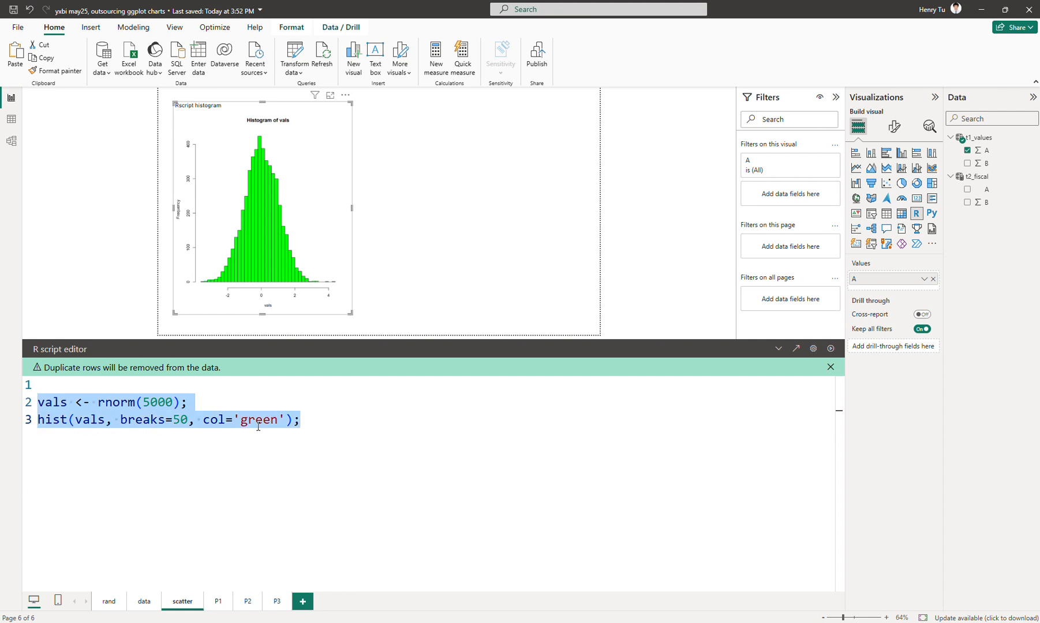
key("Delete")
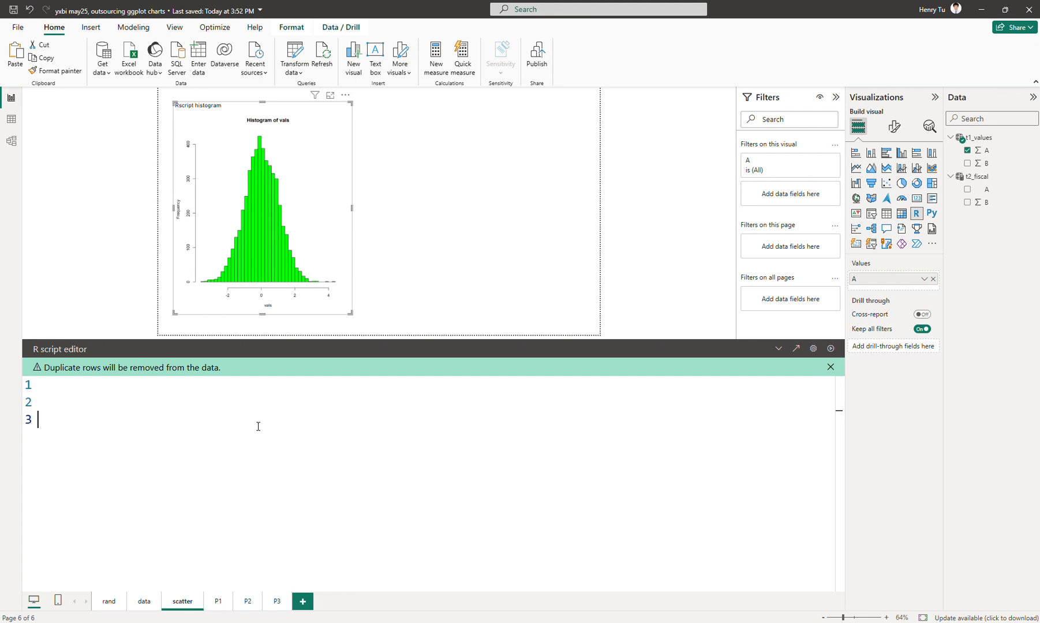
Write the script line A <- runif(1000); to generate 1000 uniform random values.
type("x ")
type("<-")
key("BackSpace")
key("BackSpace")
key("BackSpace")
key("BackSpace")
key("BackSpace")
type("A <- runif(")
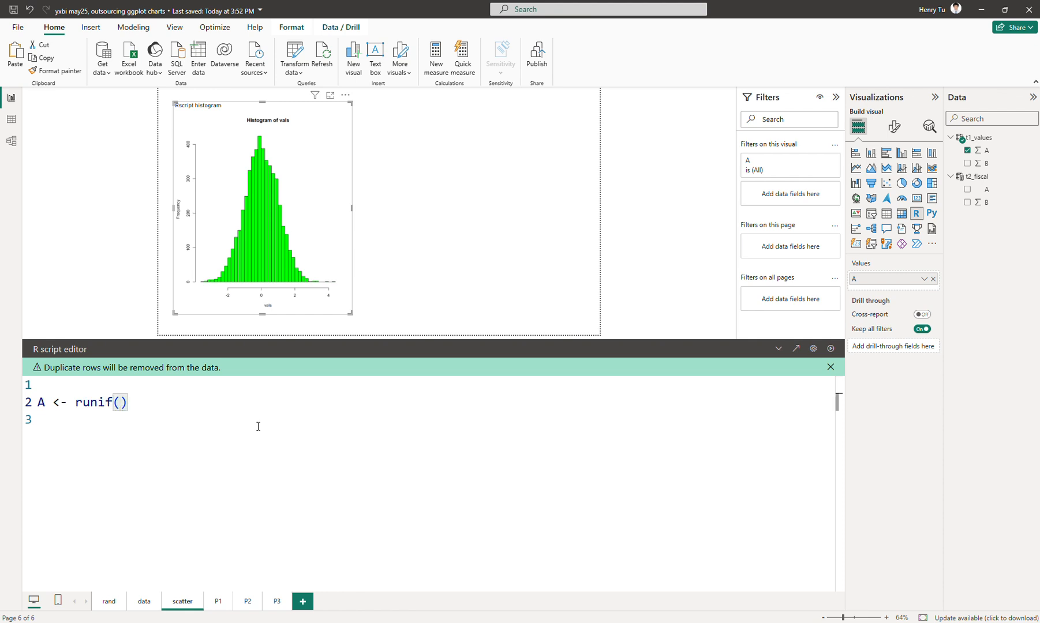
type("1000);")
key("Return")
Duplicate the A line and rename the copy's variable so it reads B <- runif(1000);.
key("shift+Up")
key("ctrl+c")
key("Down")
key("ctrl+v")
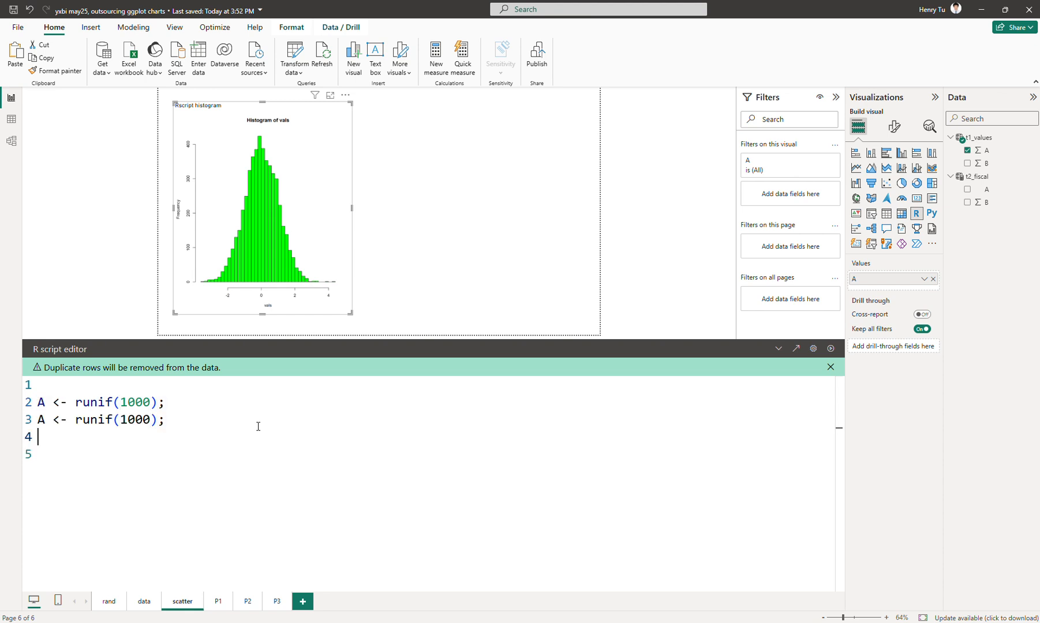
key("Up")
key("Home")
key("shift+Right")
type("B")
key("Left")
key("Left")
key("Left")
key("Left")
key("Left")
key("Left")
key("Left")
key("Left")
key("Left")
key("Right")
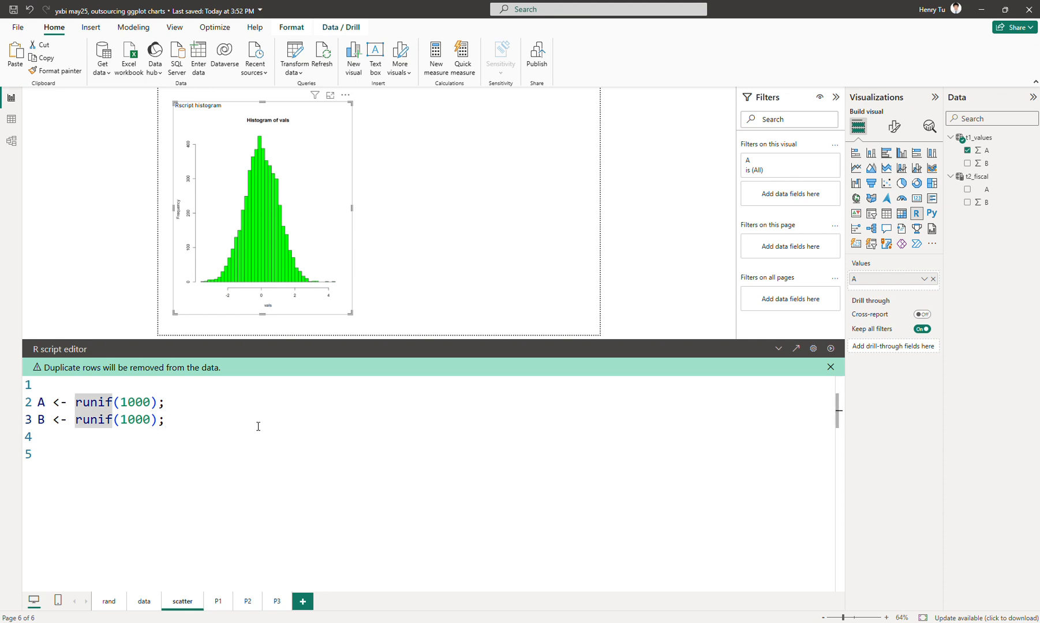
key("End")
key("Return")
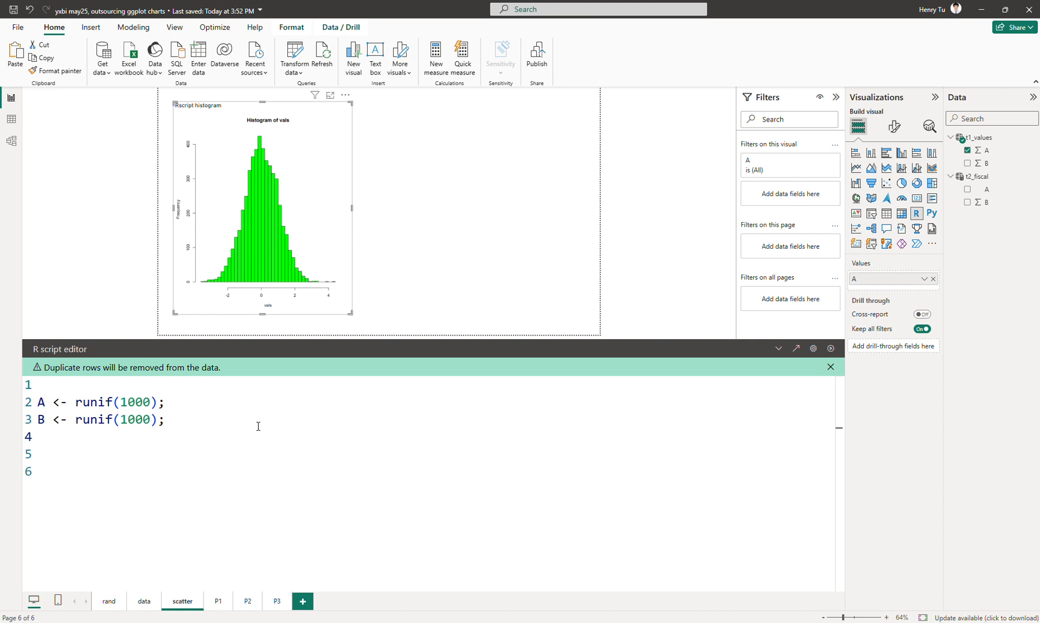
Combine both variables in a data frame with the line t1 <- data.frame(A=A, B=B);.
type("t1 <- data.frame(")
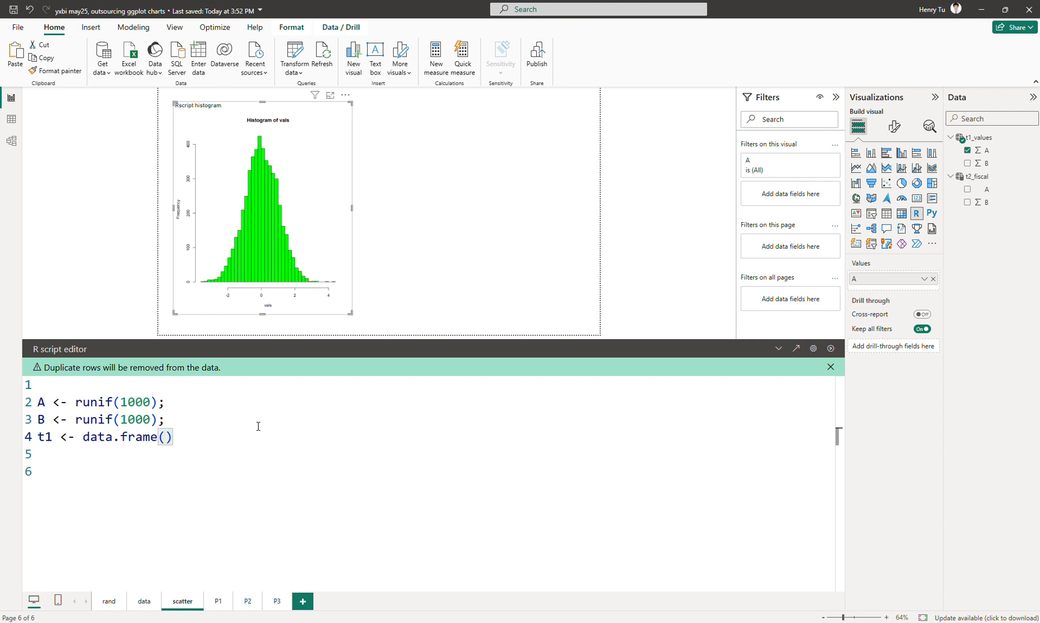
type("A=A, A")
key("BackSpace")
type("B=B);")
key("Return")
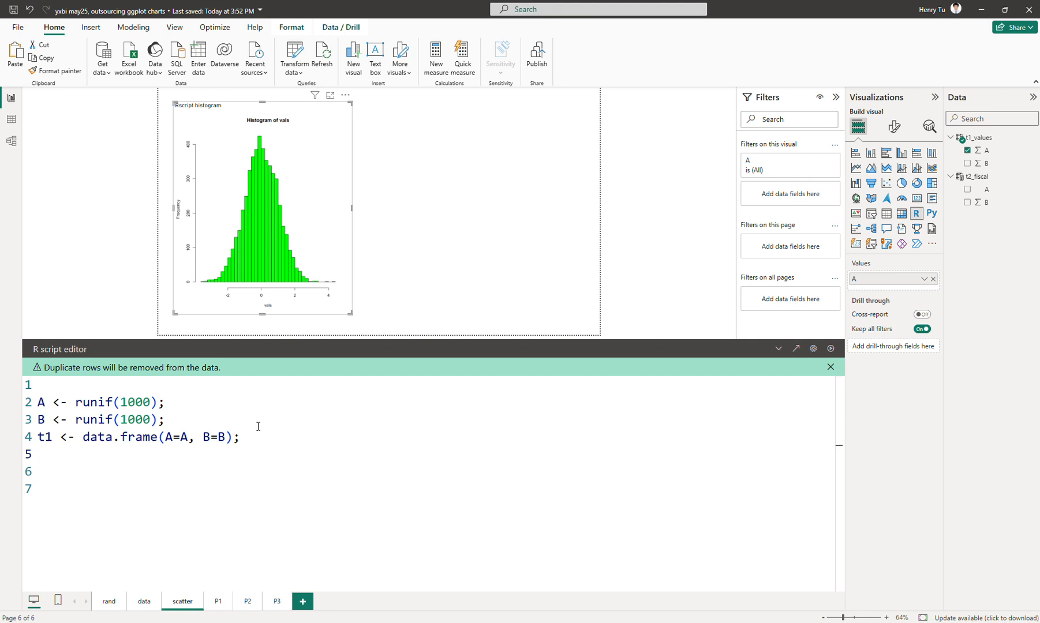
Move the runif(1000) expression from the A assignment into the data frame as A=runif(1000).
key("Up")
key("Up")
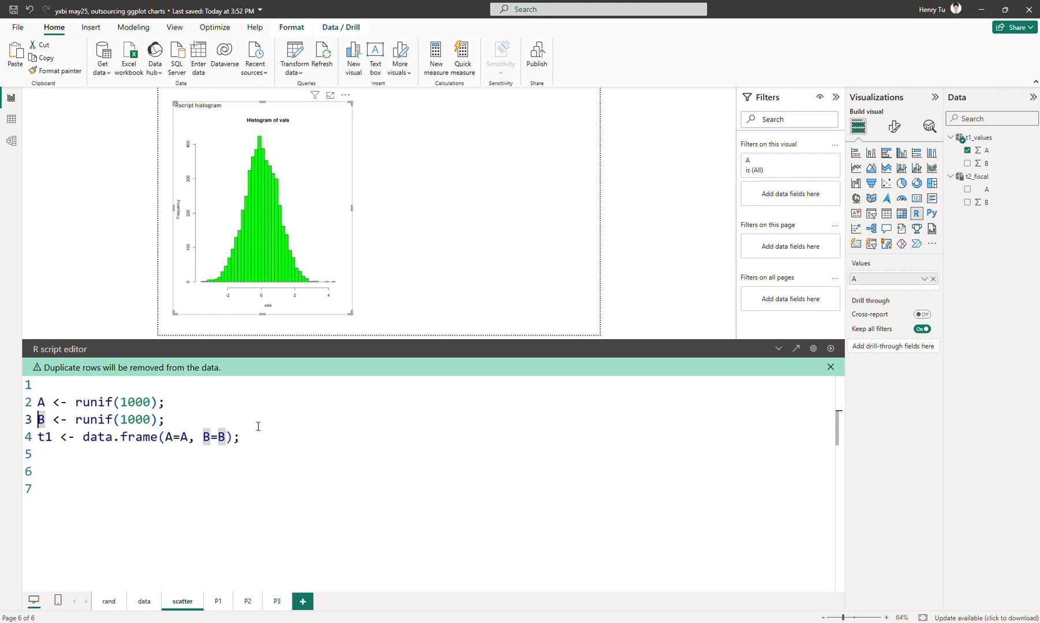
key("Left")
key("Left")
key("Left")
key("shift+Left")
key("shift+Left")
key("shift+Left")
key("shift+Left")
key("shift+Left")
key("shift+Left")
key("shift+Left")
key("shift+Left")
key("shift+Left")
key("shift+Left")
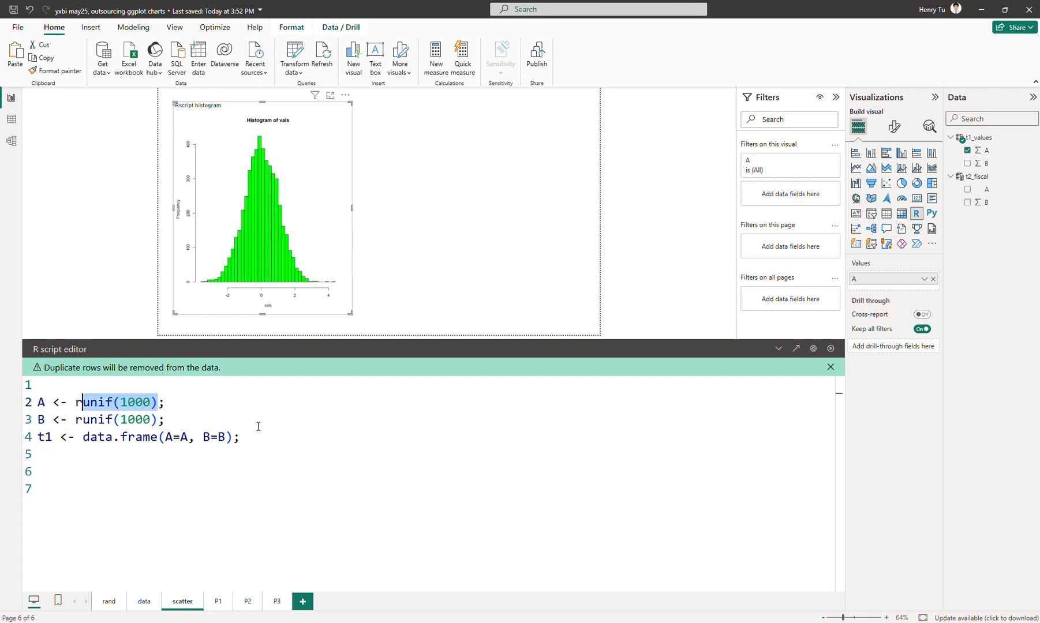
key("BackSpace")
key("Delete")
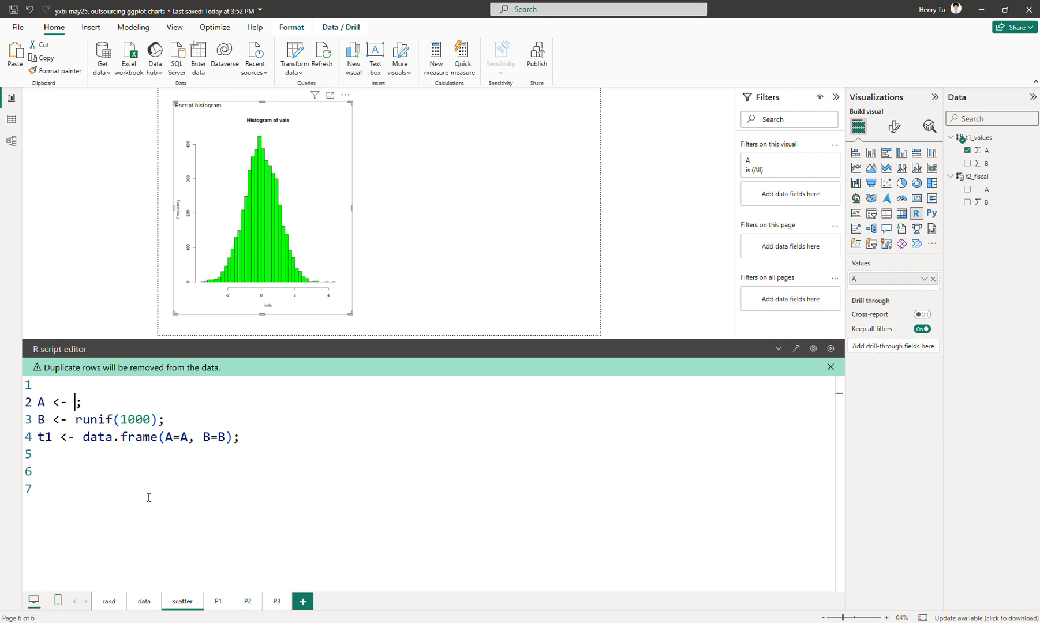
double_click(184, 436)
key("BackSpace")
key("ctrl+v")
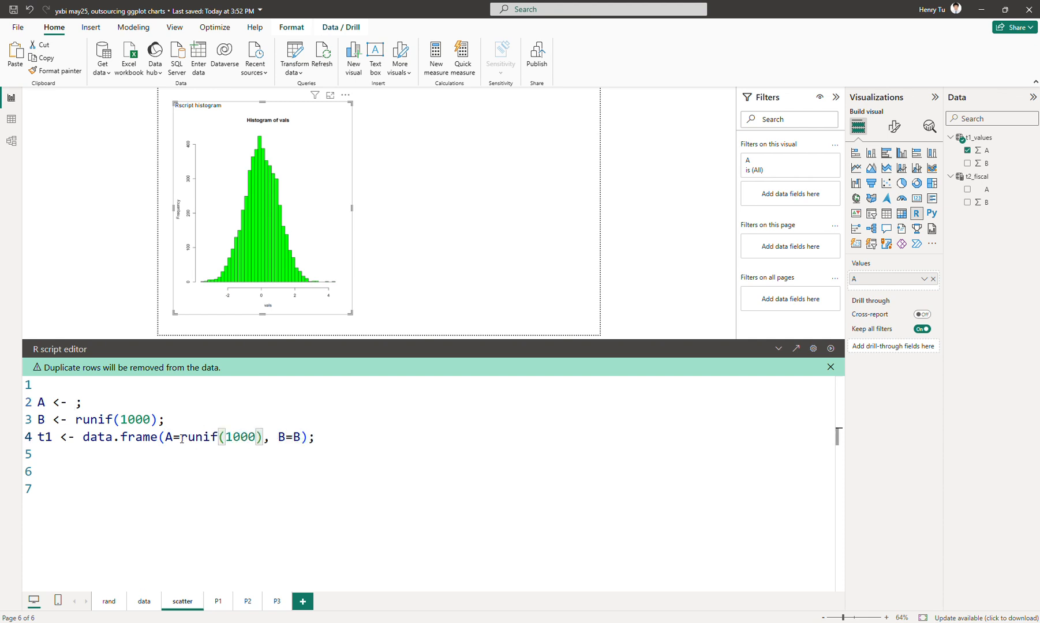
Move the runif(1000) expression from the B assignment into the data frame as B=runif(1000).
left_click(76, 420)
left_click(157, 419, "shift")
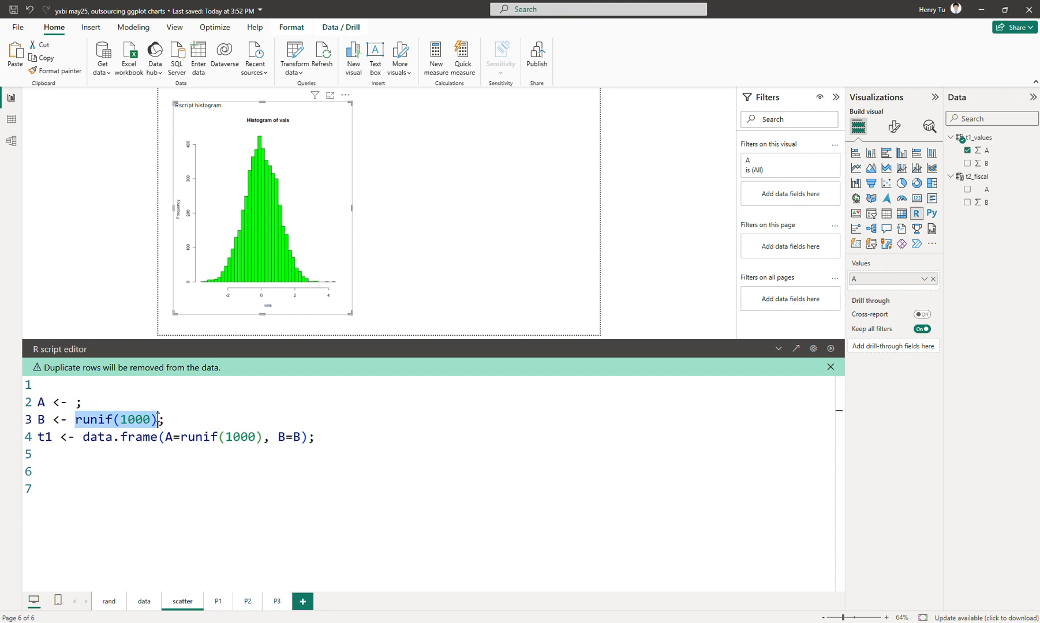
key("BackSpace")
left_click(304, 437)
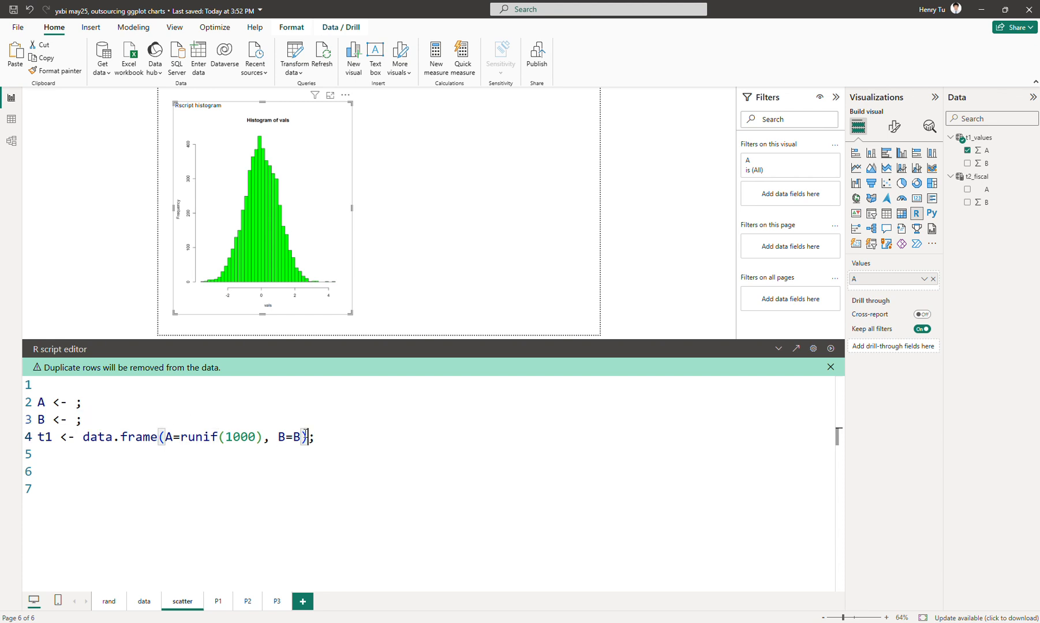
key("shift+Left")
key("ctrl+v")
Delete the two emptied A and B assignment lines above the data frame line.
key("Up")
key("Up")
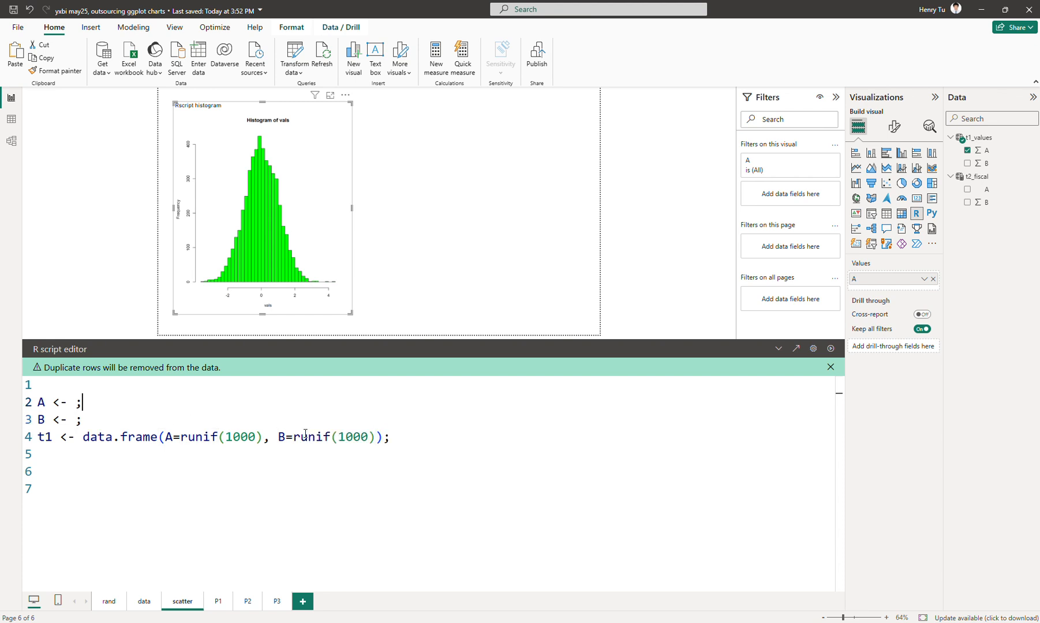
key("Right")
key("Up")
key("shift+Down")
key("shift+Down")
key("BackSpace")
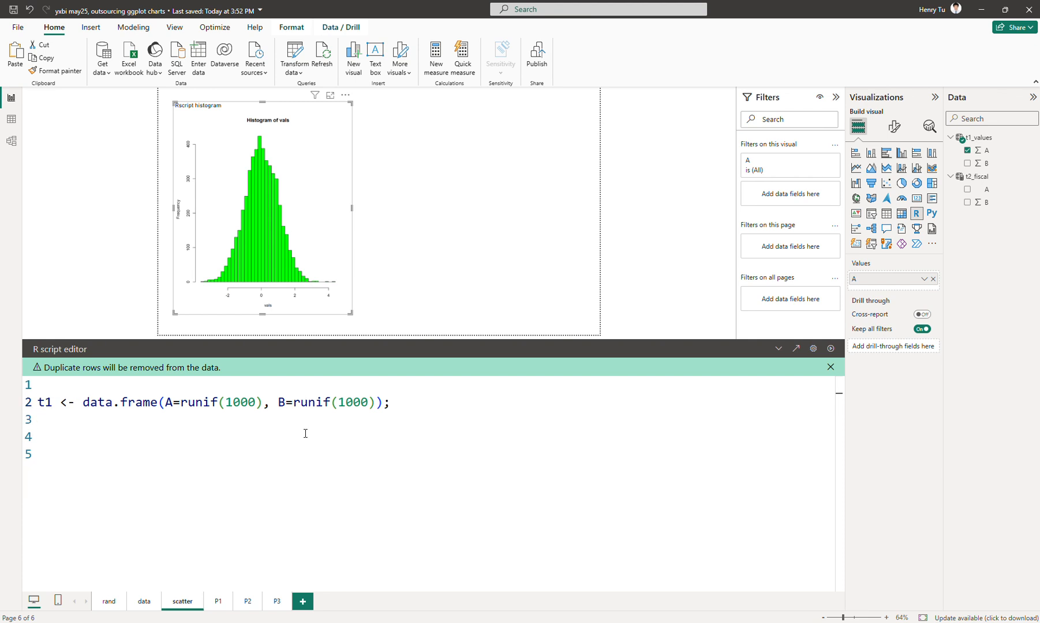
Add the line grid.table(t1); below the data frame definition to display it as a table.
left_click(362, 415)
type("g")
type("rid,")
key("BackSpace")
type(".table(t1);")
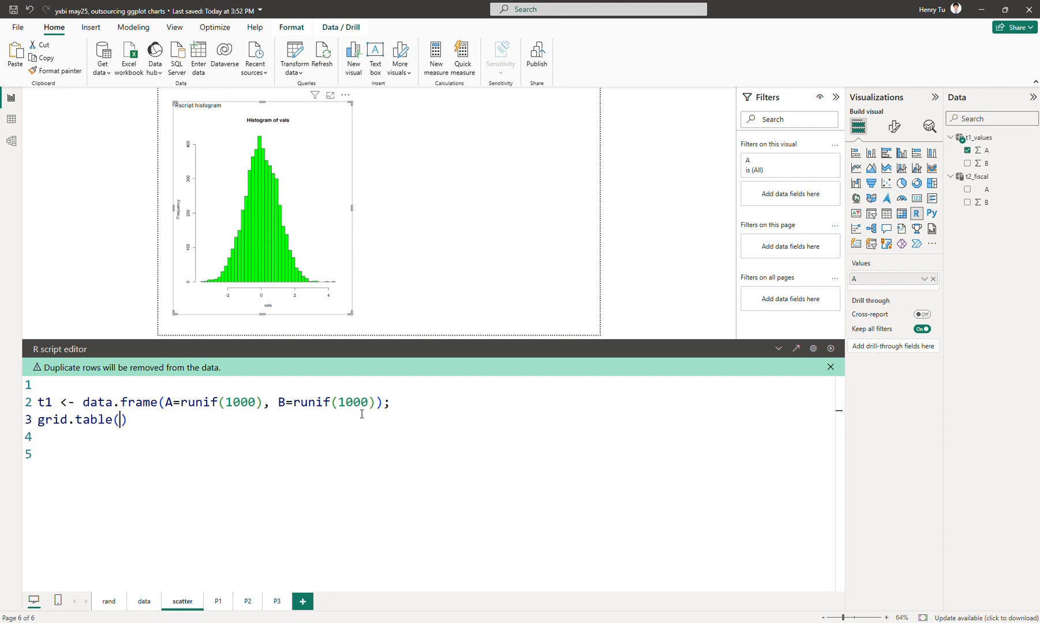
Insert the line library(gridExtra); between the data frame definition and the grid.table call.
key("Up")
key("Home")
key("Down")
key("Return")
key("Up")
type("li")
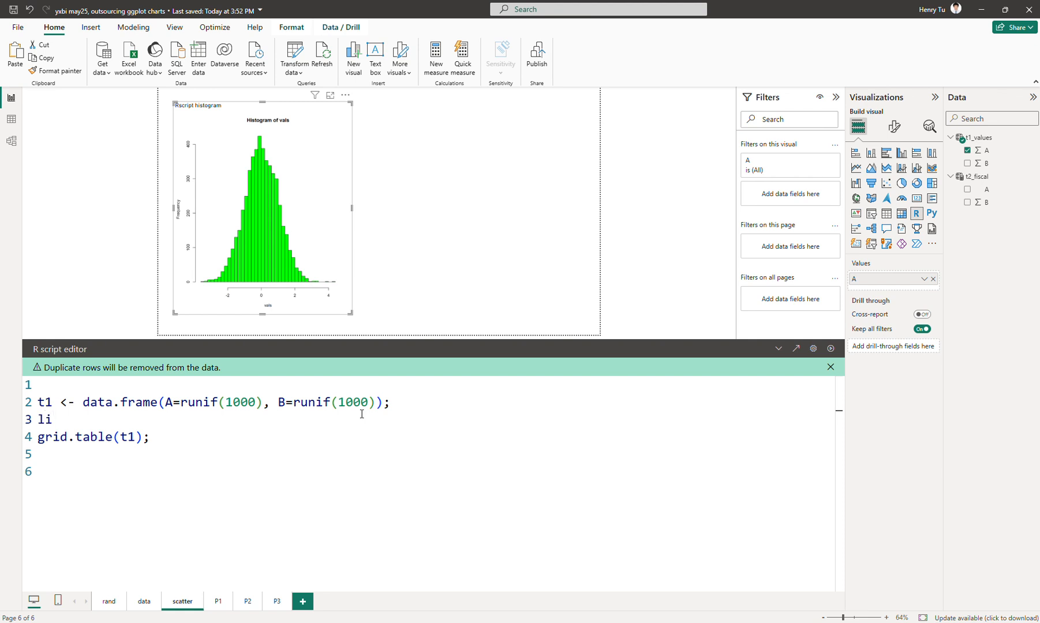
type("brary(gr")
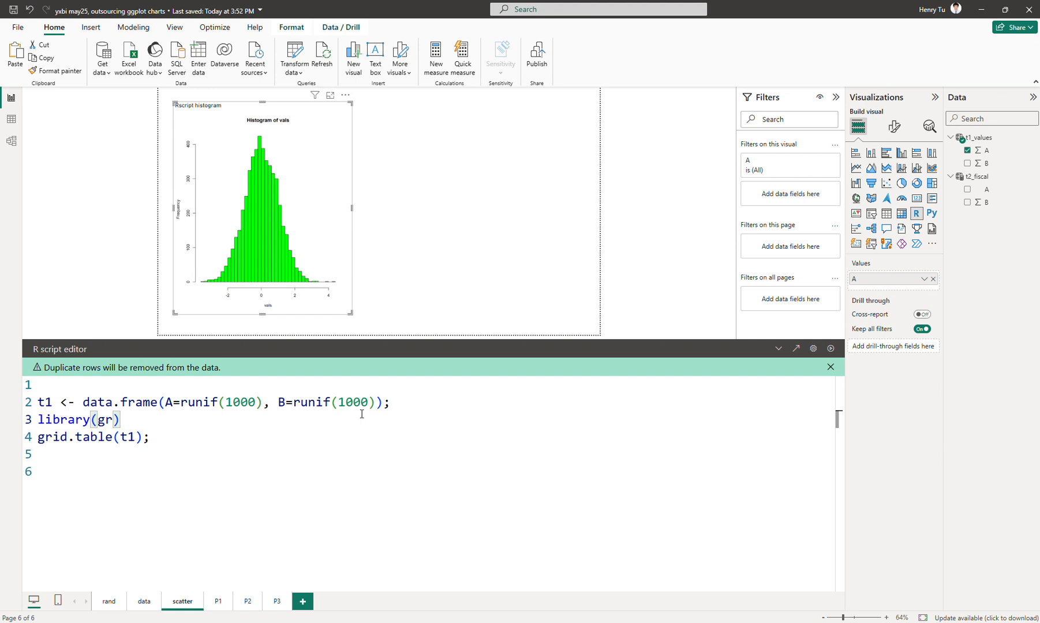
type("idExtra);")
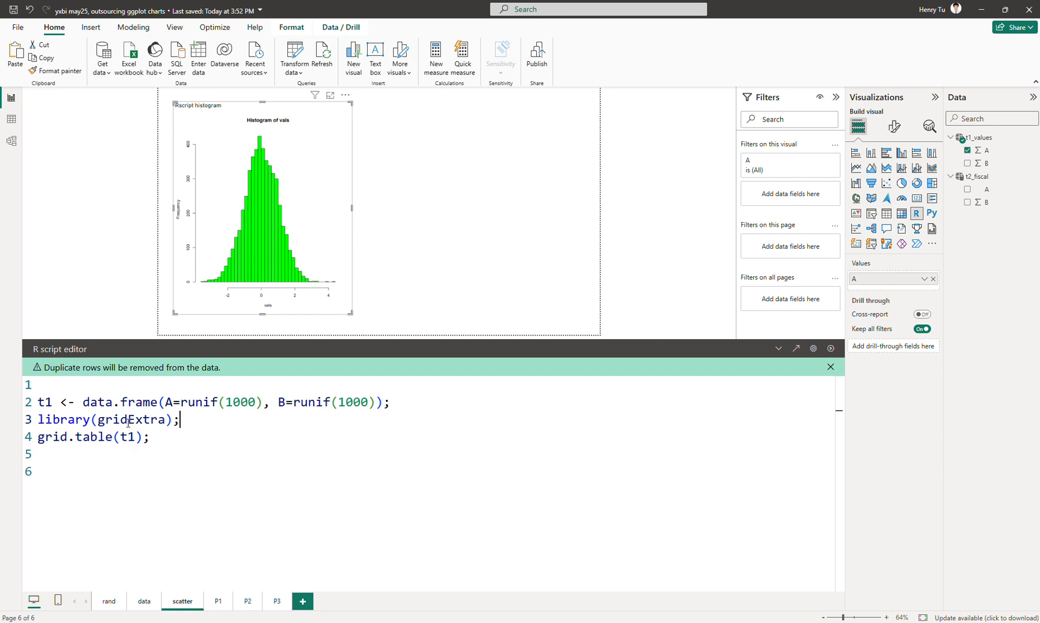
Run the R script and collapse the script editor to view the rendered table.
left_click(831, 349)
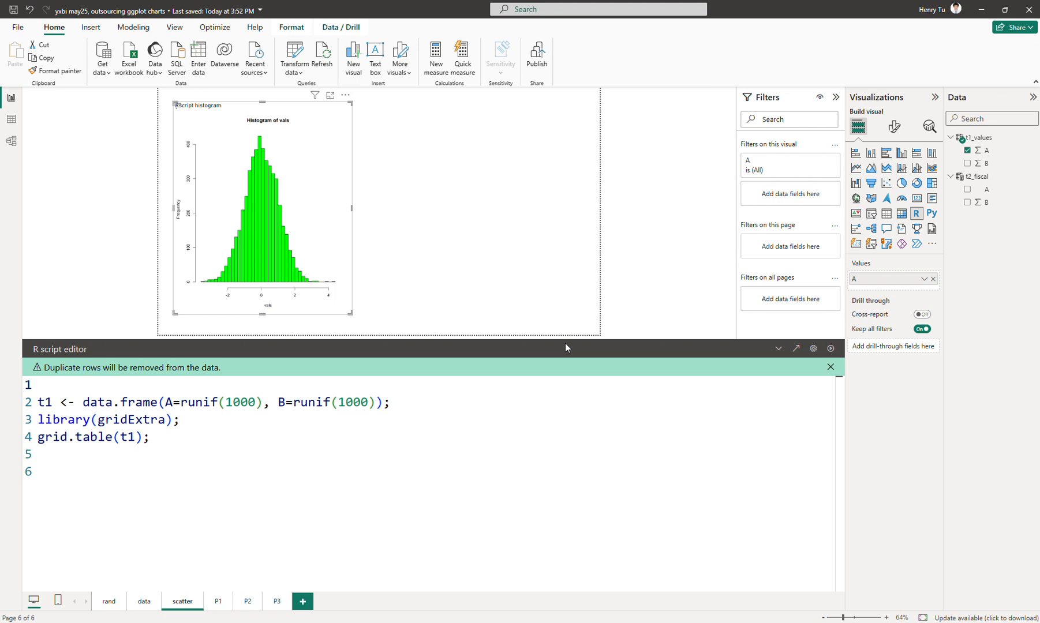
left_click(830, 349)
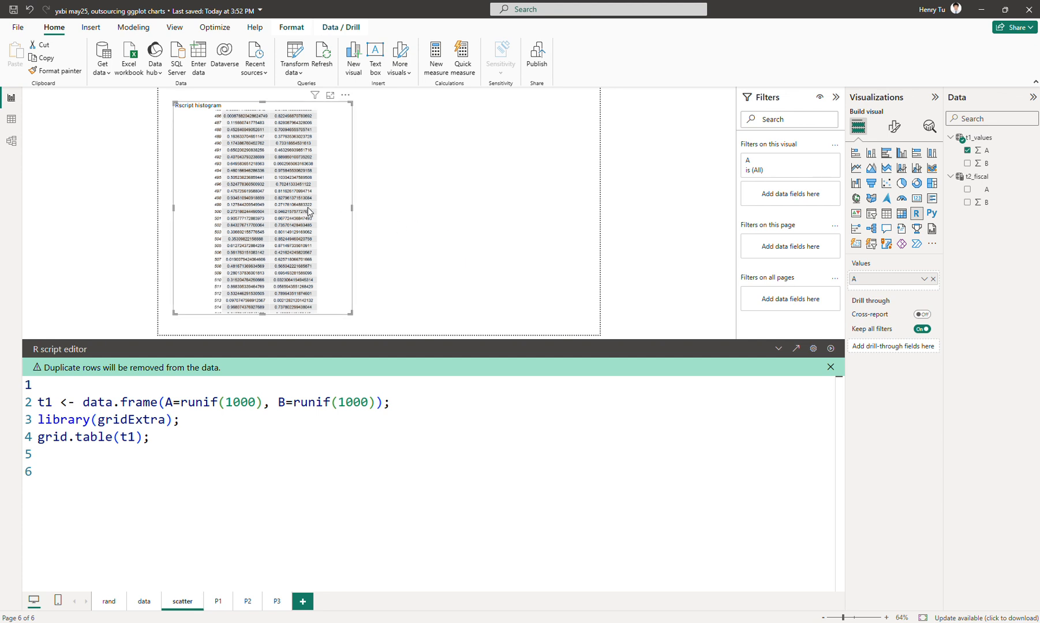
left_click(776, 350)
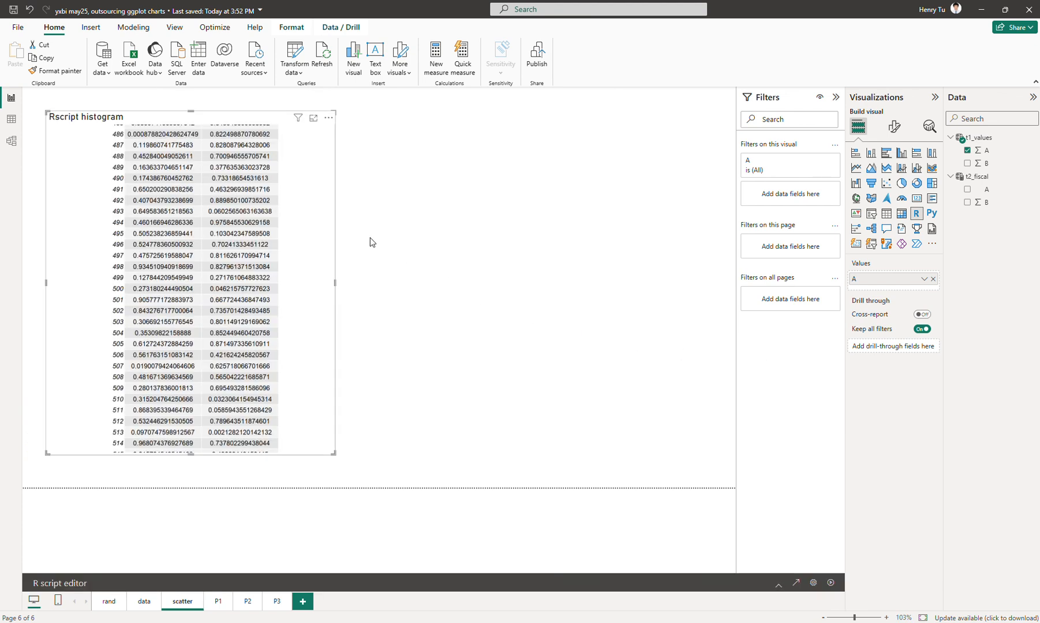
Change the table call to grid.table( head(t1) ); and rerun the script, collapsing the editor to view the result.
left_click(779, 585)
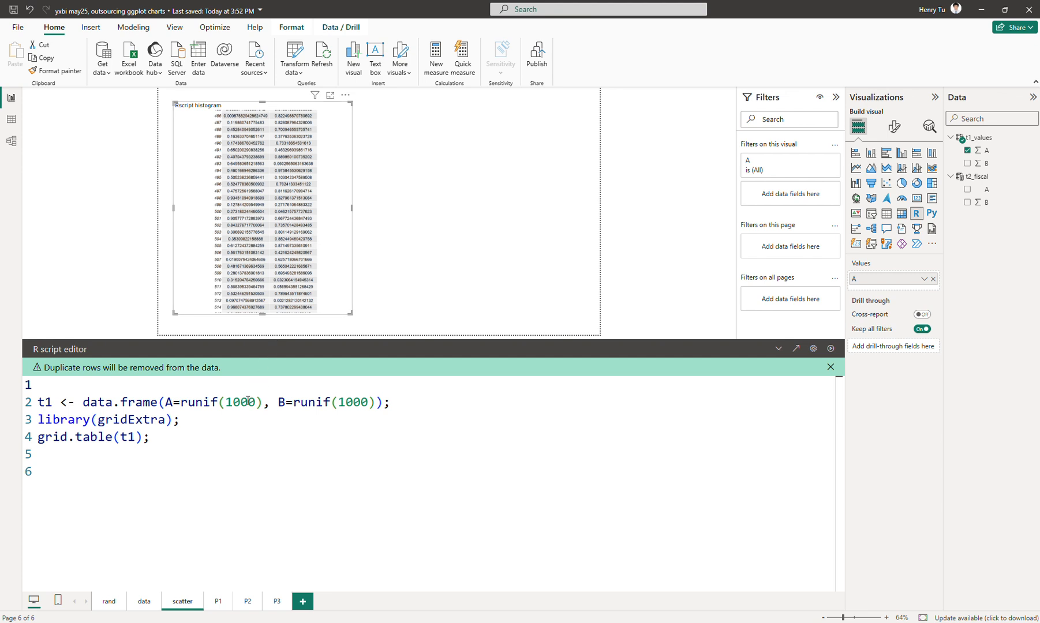
left_click(225, 437)
key("Left")
key("Left")
key("Left")
key("Left")
type("head(")
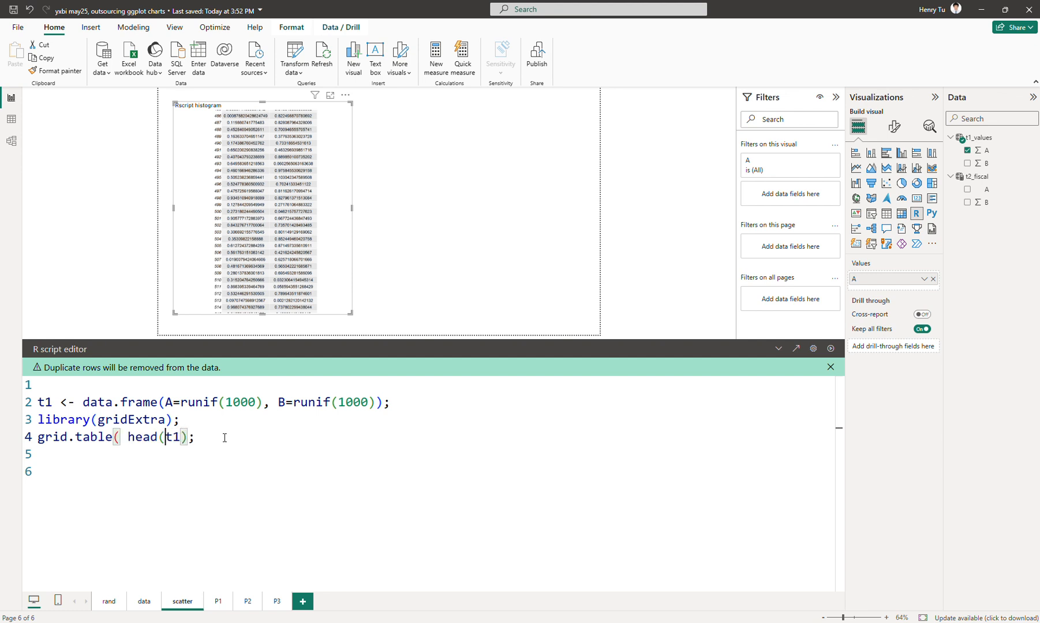
key("Right")
key("Right")
type(")")
left_click(830, 349)
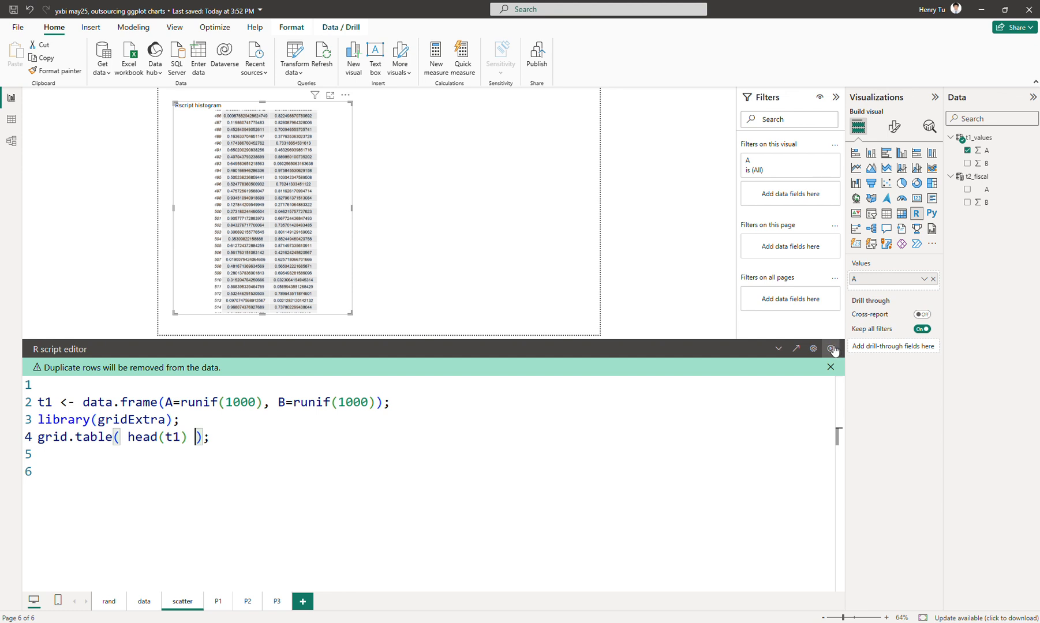
left_click(778, 349)
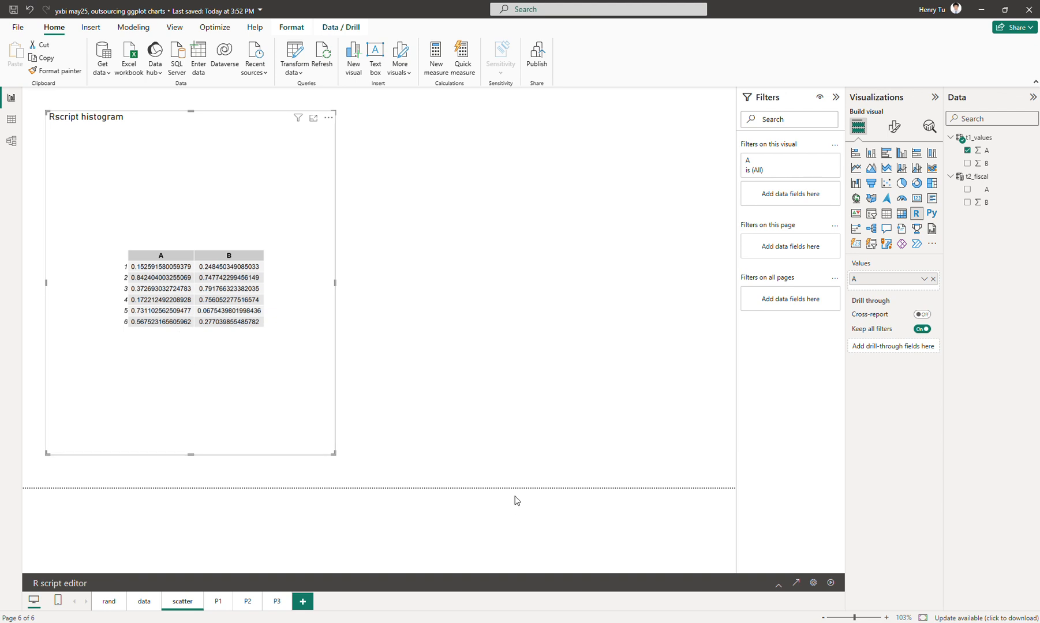
Reopen the script editor and add library(ggplot2); after library(gridExtra); on the same line.
left_click(778, 586)
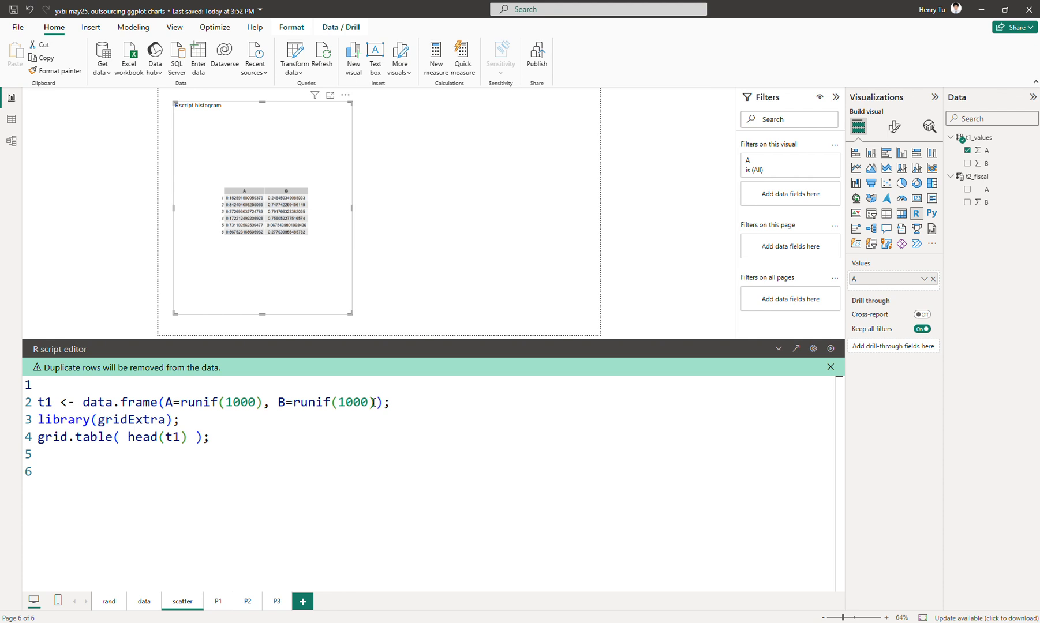
left_click(316, 423)
key("Return")
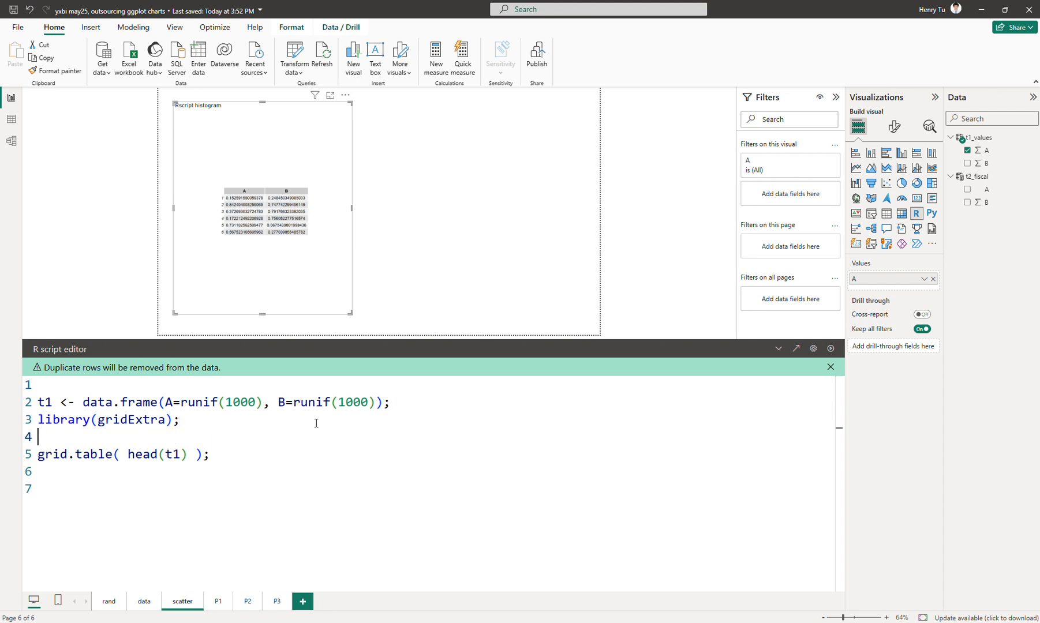
key("Up")
type("library(ggplot2);")
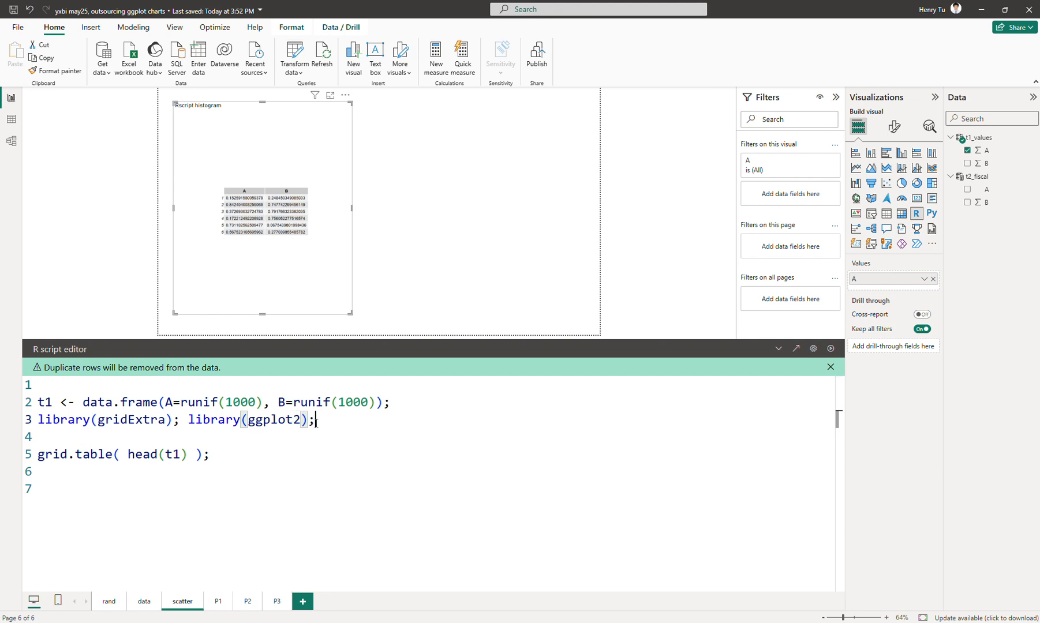
Add the line g <- ggplot(t1) + geom_point() two lines below the library calls.
key("Return")
key("Return")
type("g <- ")
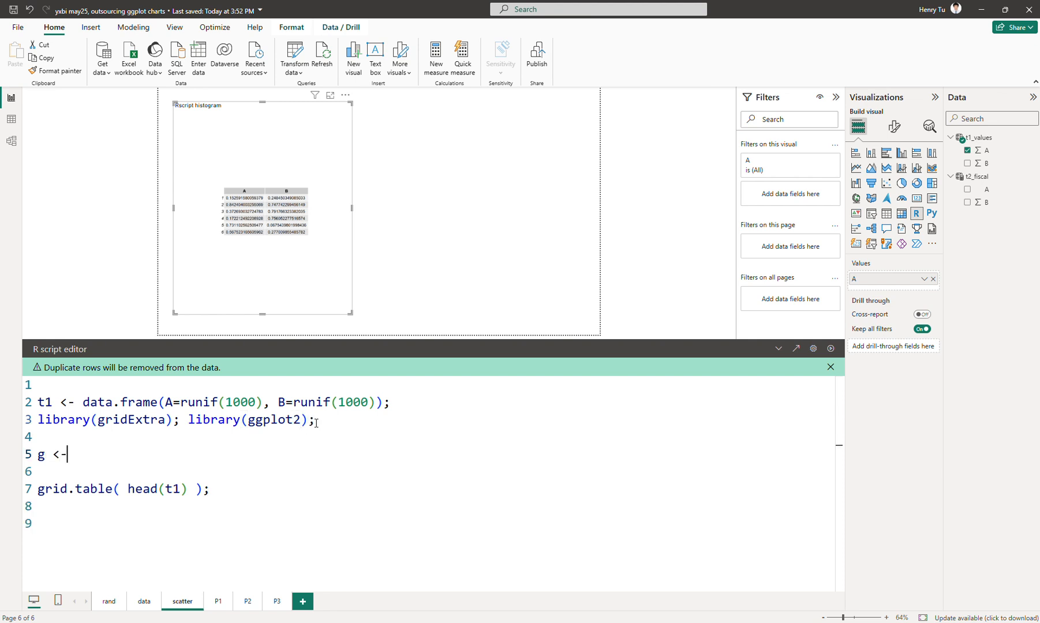
type("ggplo")
type("t")
key("BackSpace")
type("plot(t1) + g")
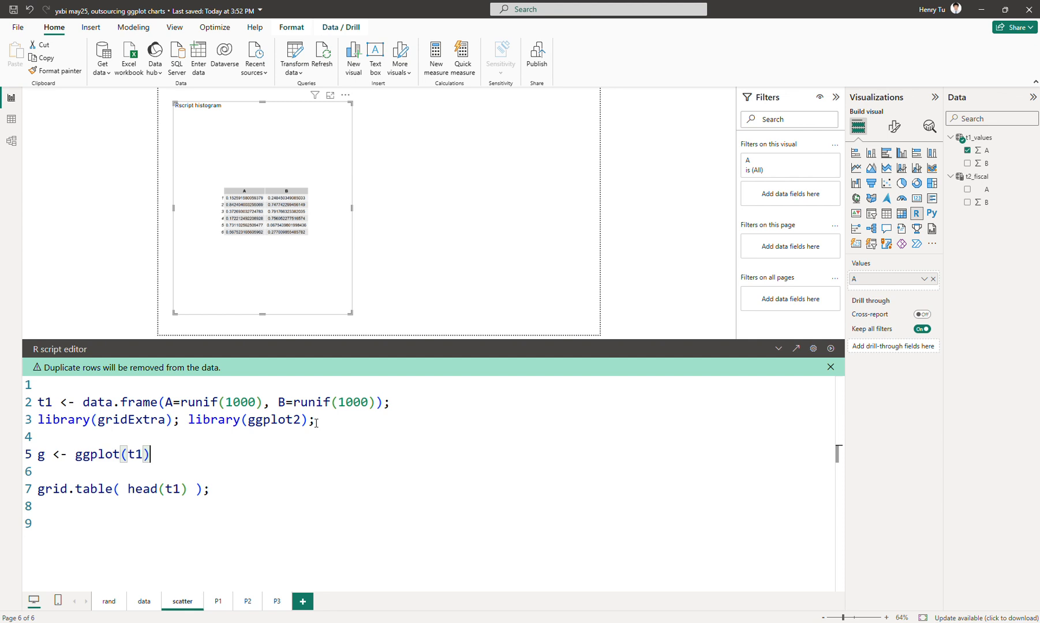
type("eom_po")
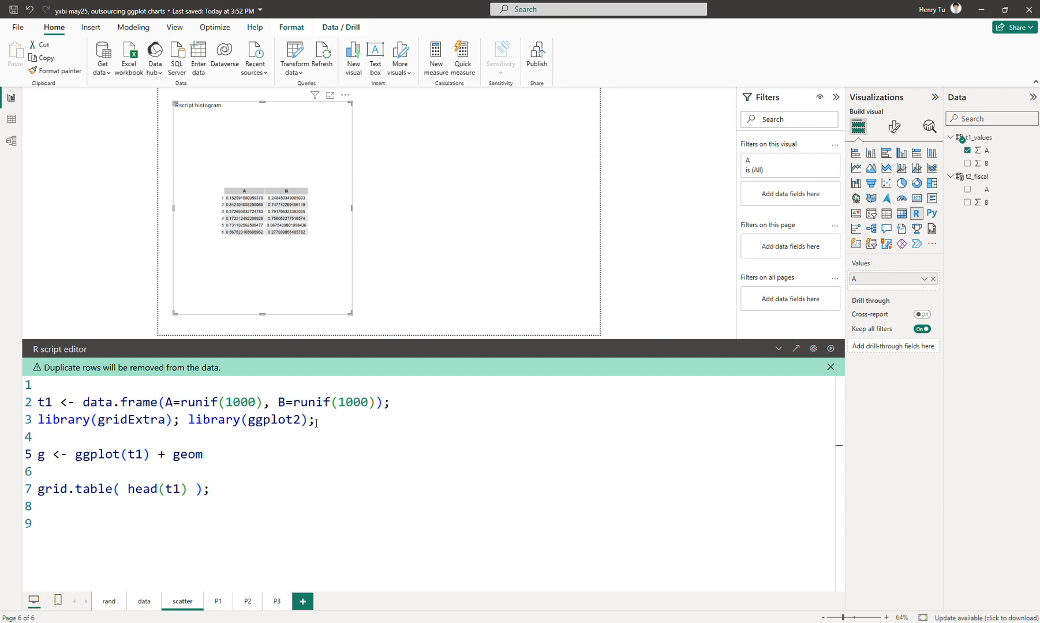
type("t()")
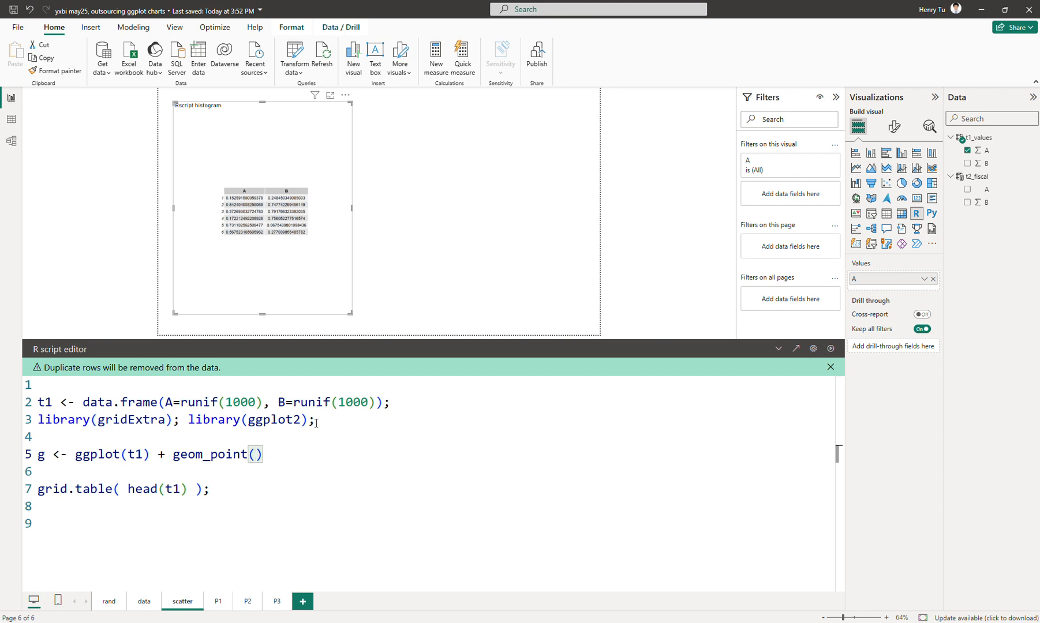
Fill the geom_point call with aes(x=A, y=B) and end the line with a semicolon.
type("as")
type("s(x")
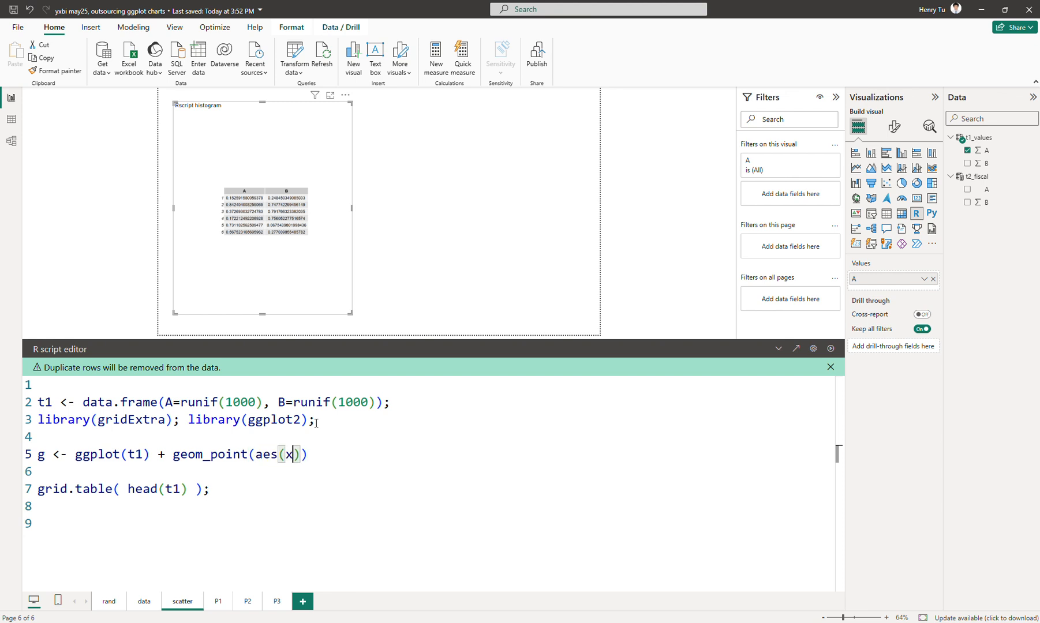
type("=A, y=B")
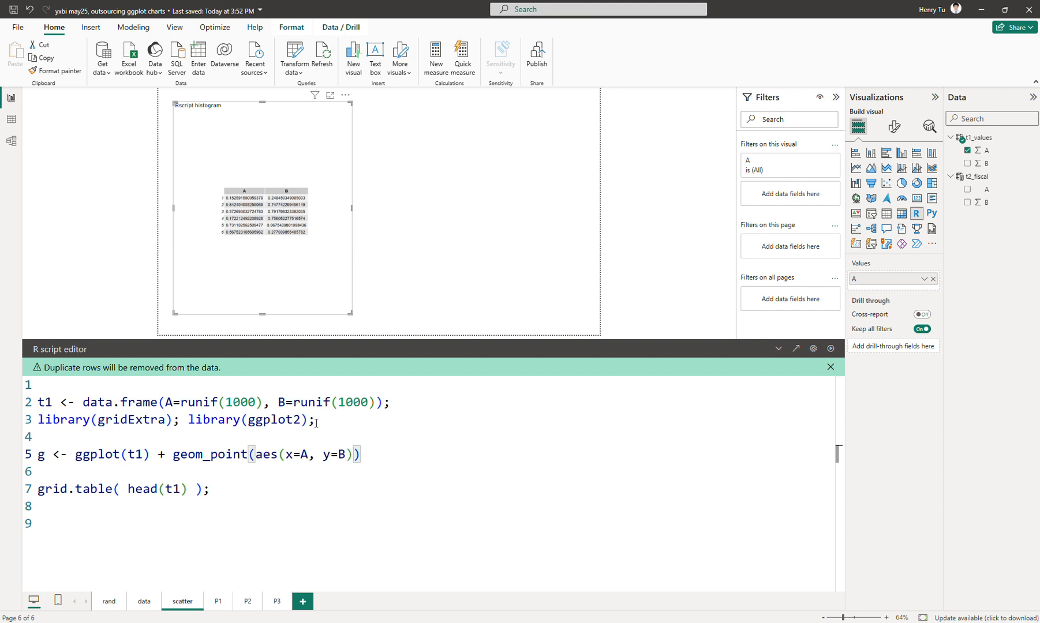
type(";")
Add print(g); on the line above the grid.table call and run the script.
left_click(388, 476)
type("print(g)")
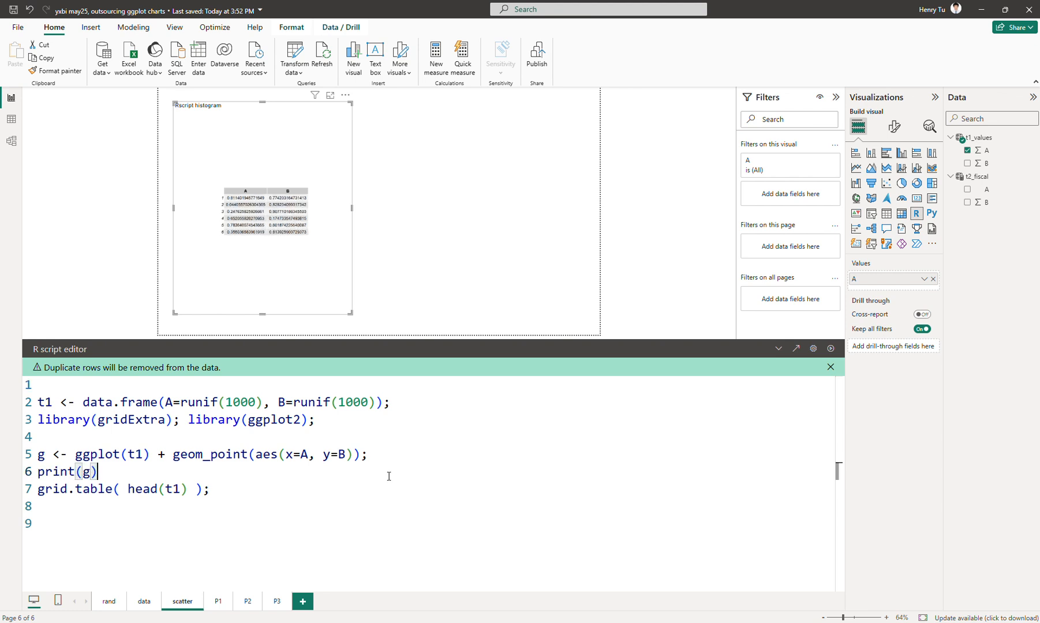
type(";")
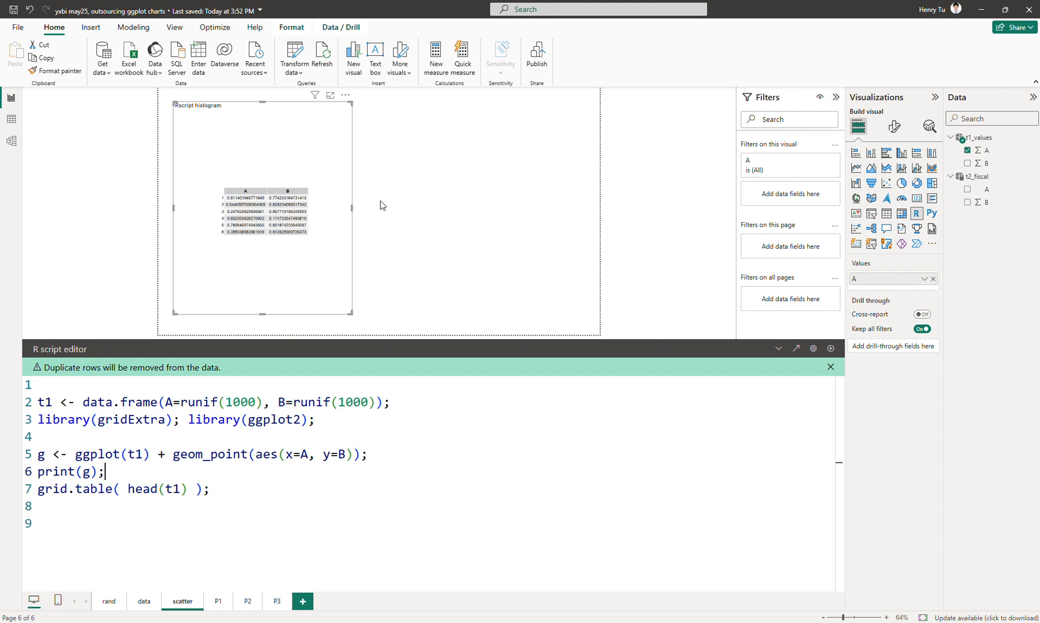
left_click(831, 348)
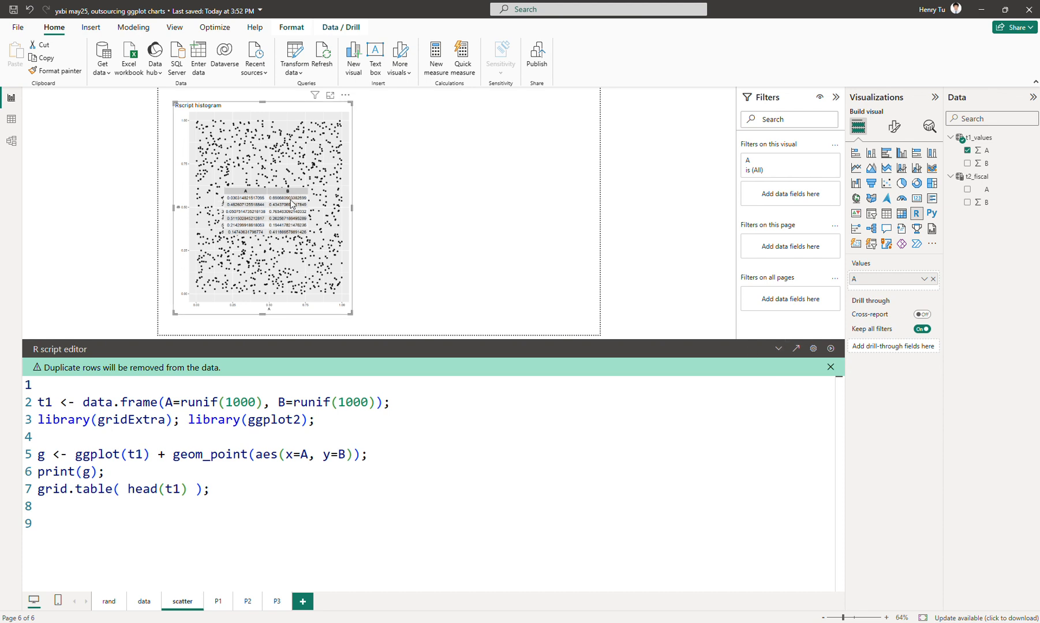
Comment out the grid.table line with #, rerun the script and collapse the editor to view the scatter plot.
left_click(214, 469)
key("Right")
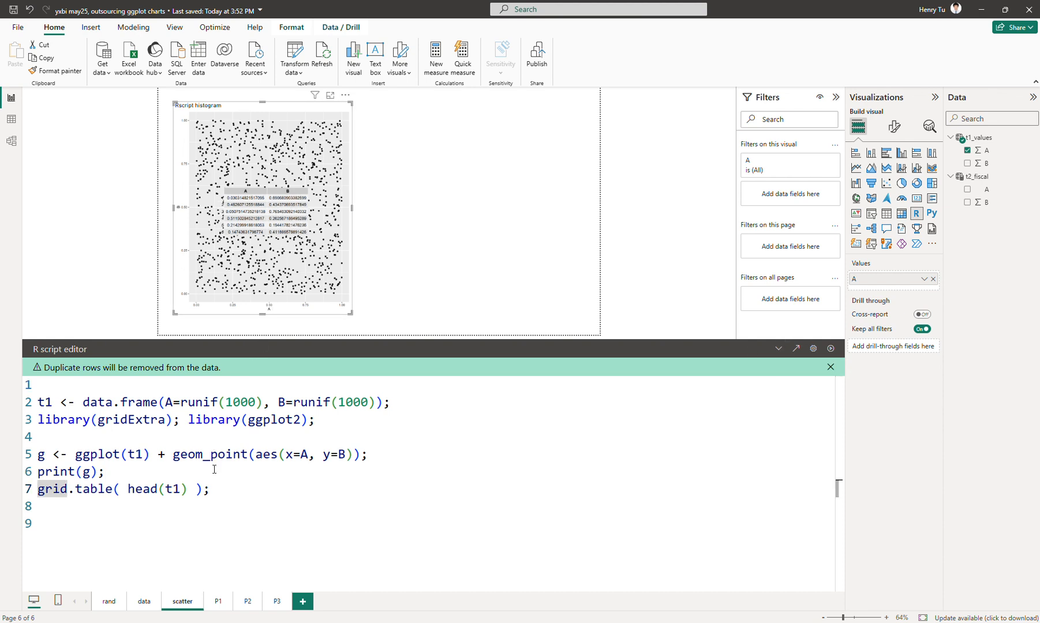
type("#")
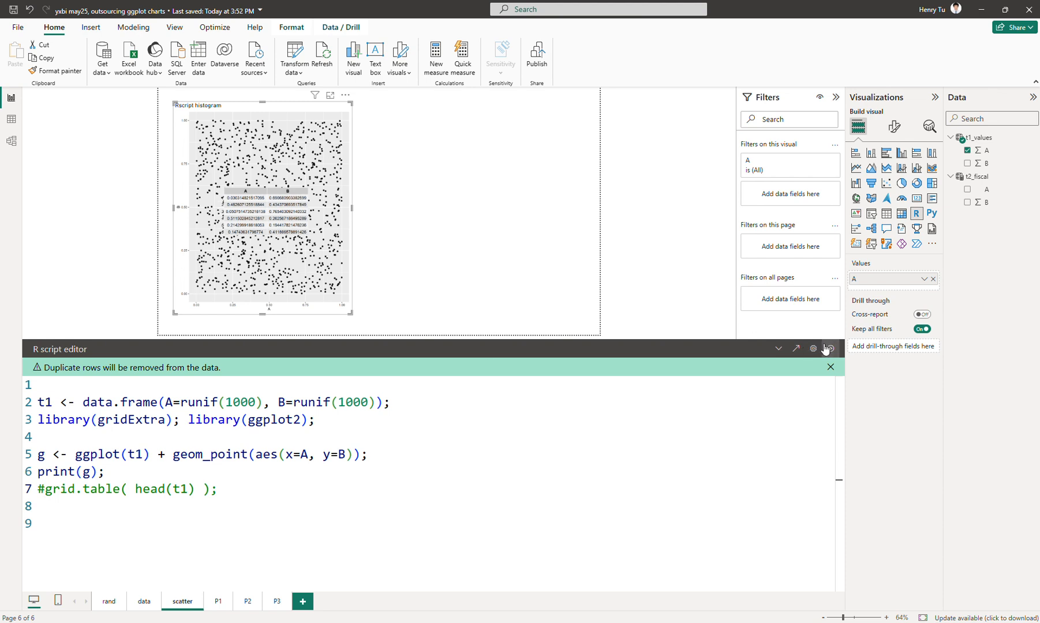
left_click(783, 348)
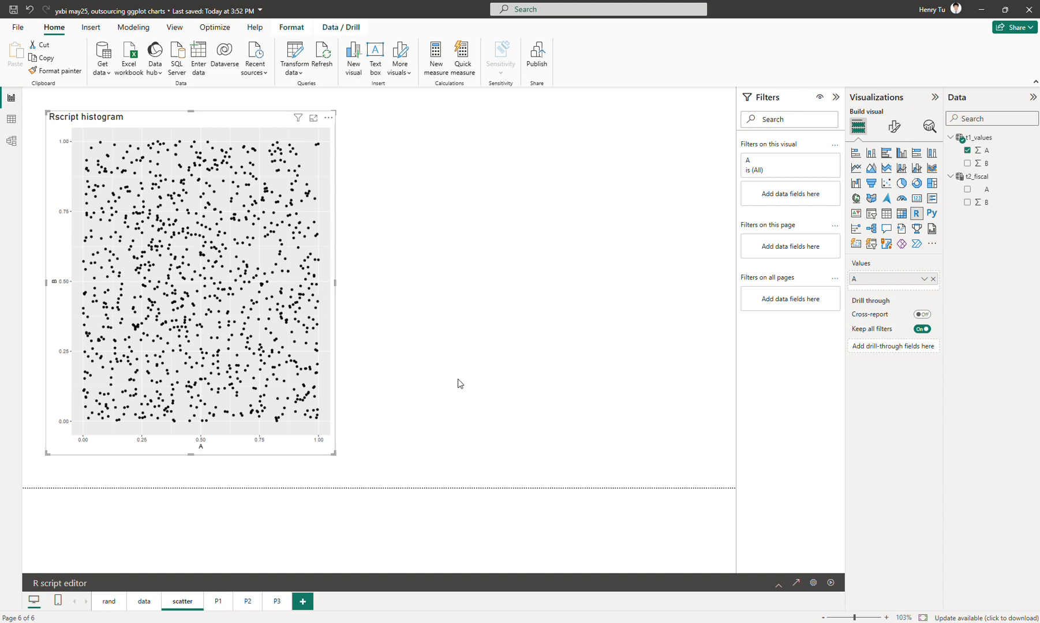
Reopen the script editor, add size=B to the aes mapping, and rerun the script, collapsing the editor to view the plot.
left_click(777, 583)
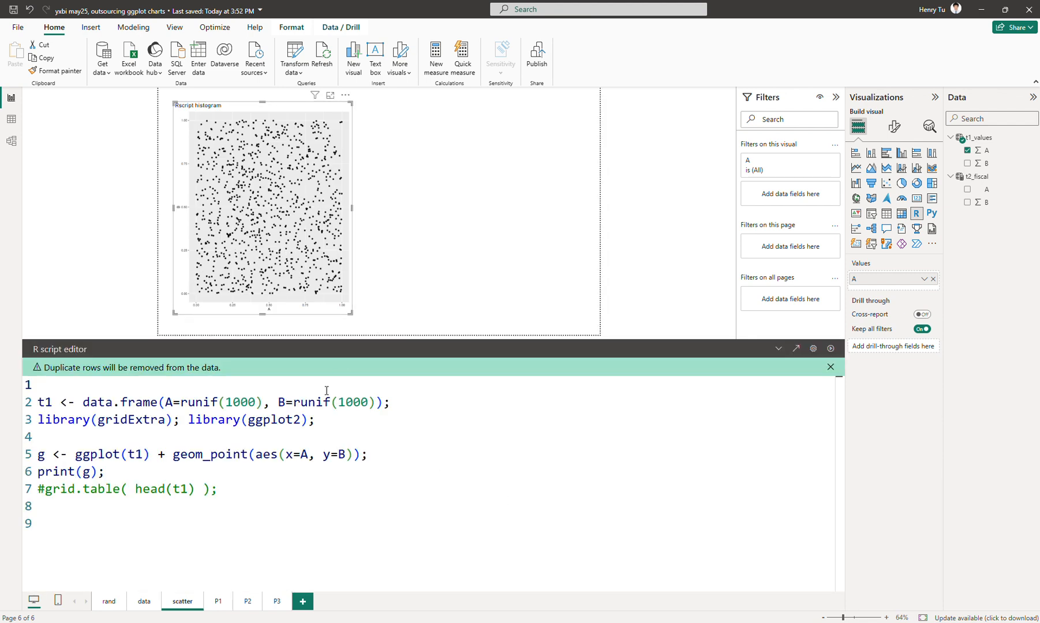
left_click(394, 450)
key("Left")
key("Left")
type(", size")
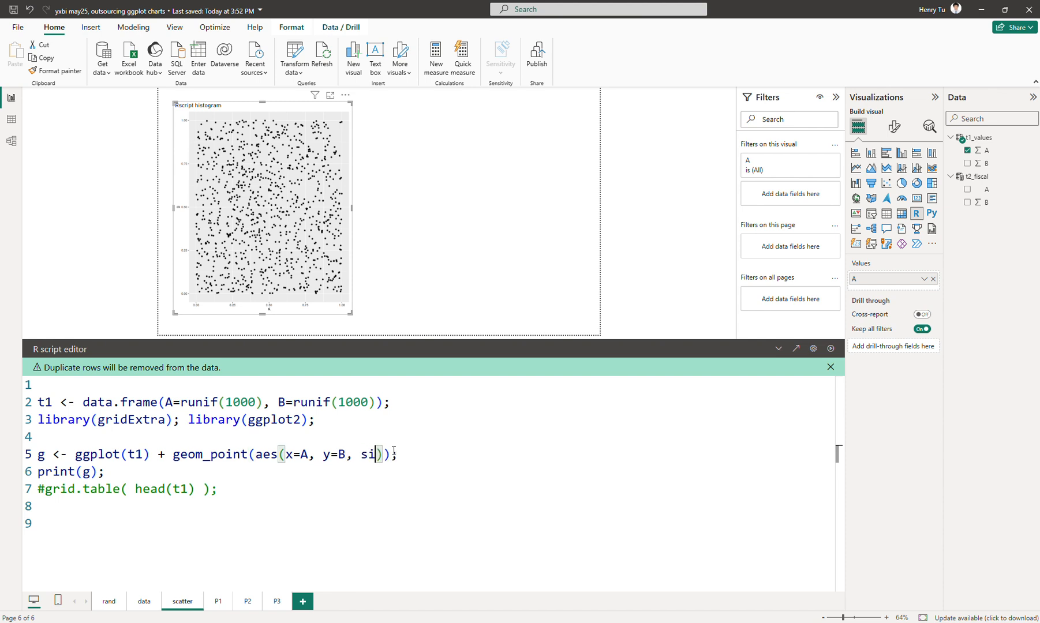
type("=")
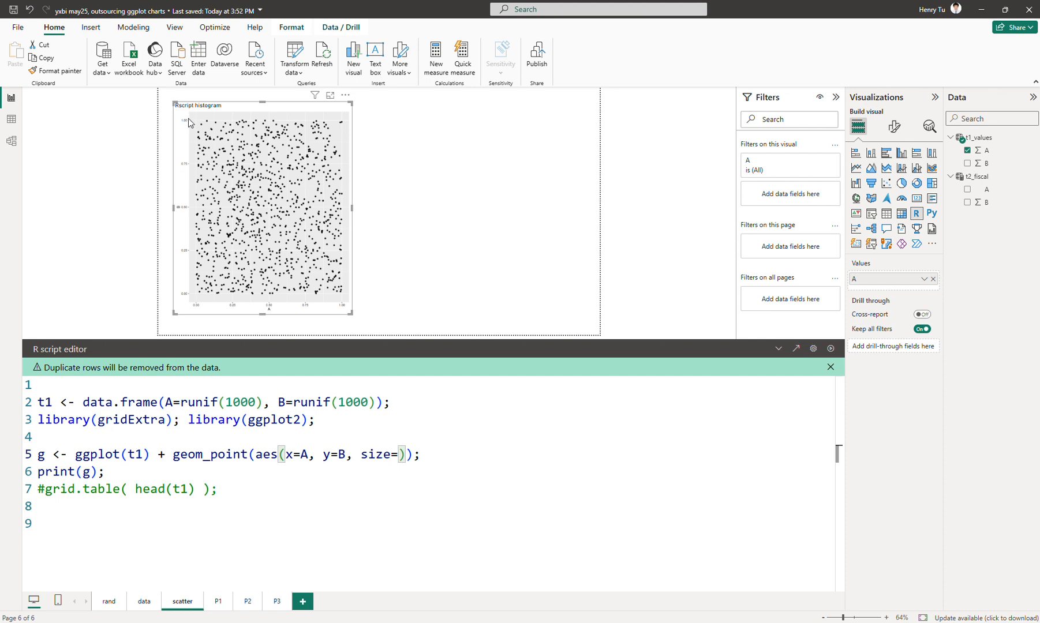
type("B")
left_click(831, 349)
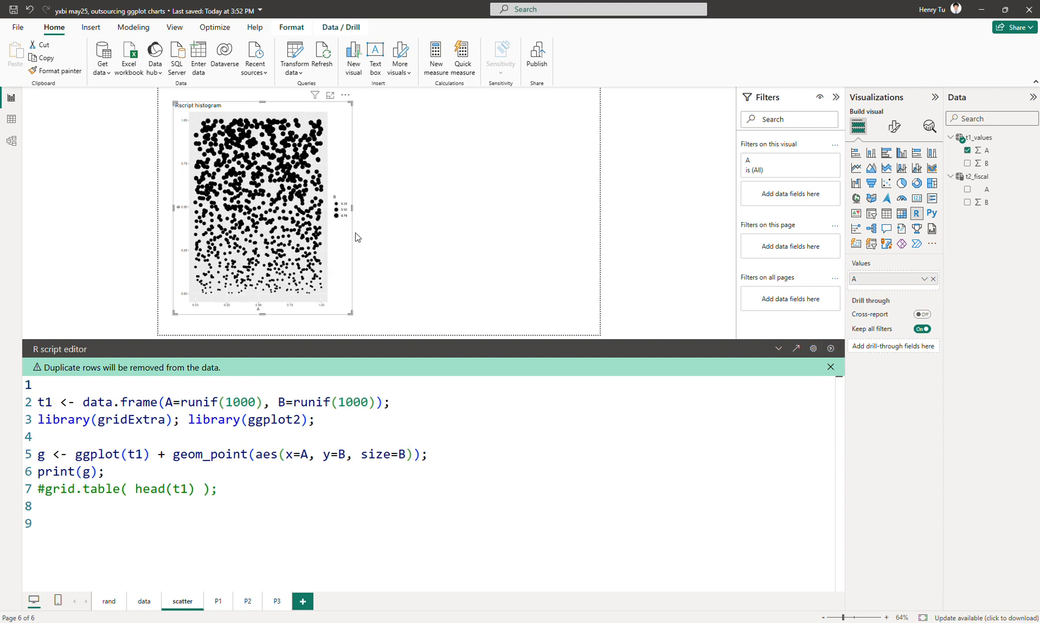
left_click(778, 348)
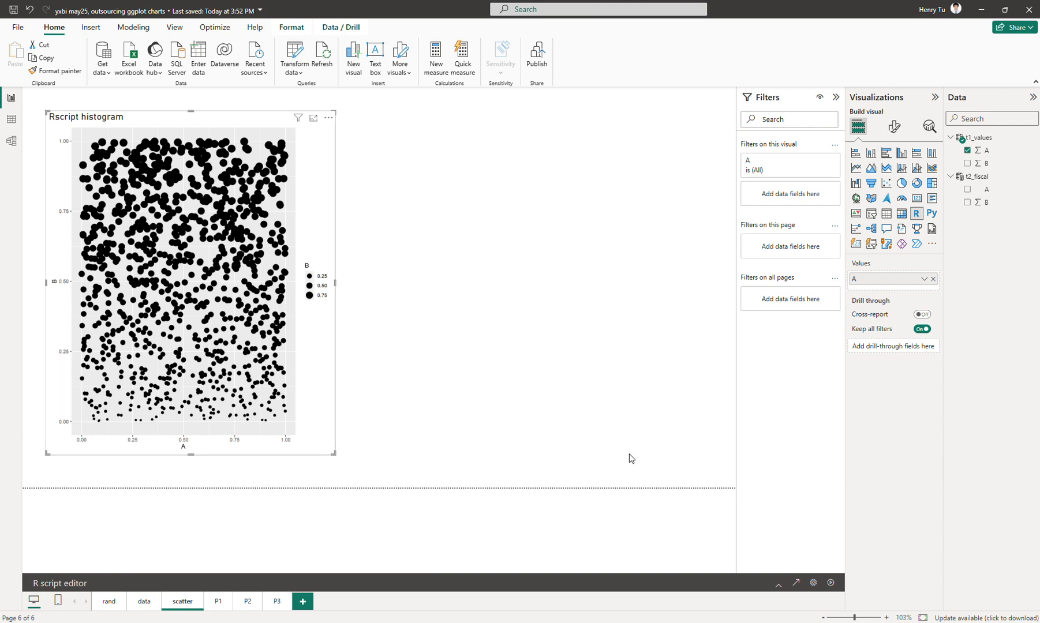
Reopen the script editor, add color=A after size=B in aes, and rerun the script, collapsing the editor to view the plot.
left_click(777, 584)
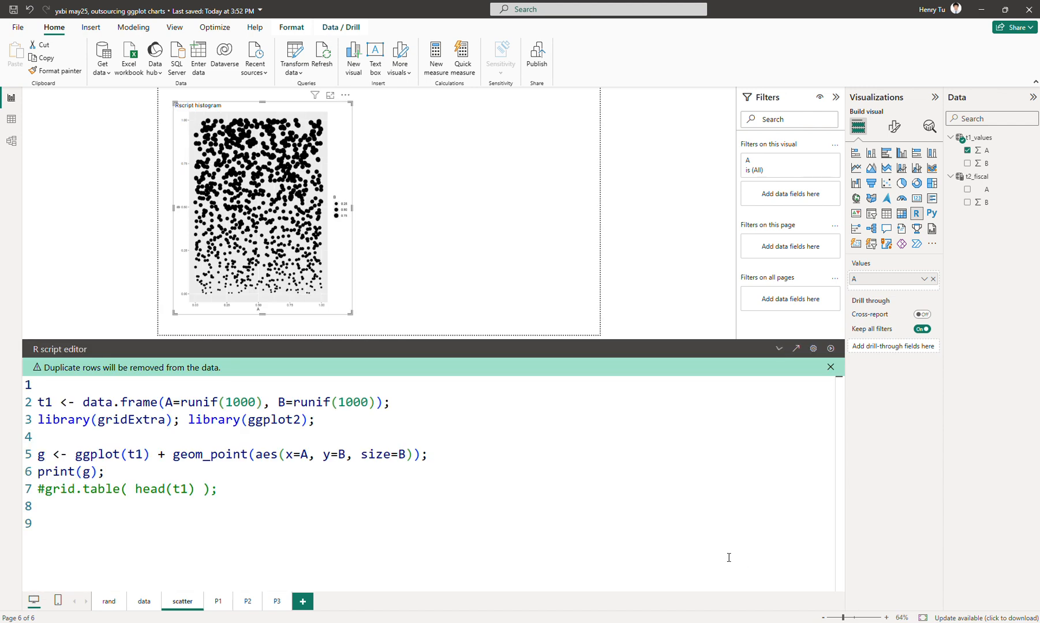
left_click(416, 444)
key("Down")
key("Down")
key("Left")
key("Left")
key("Left")
key("Left")
type(", color=A")
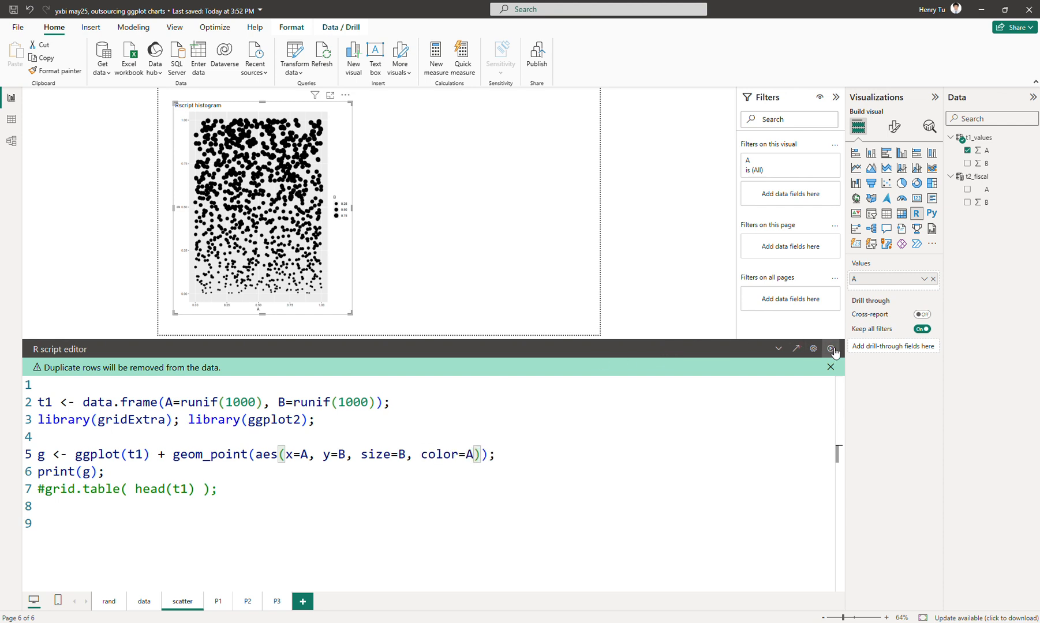
left_click(640, 394)
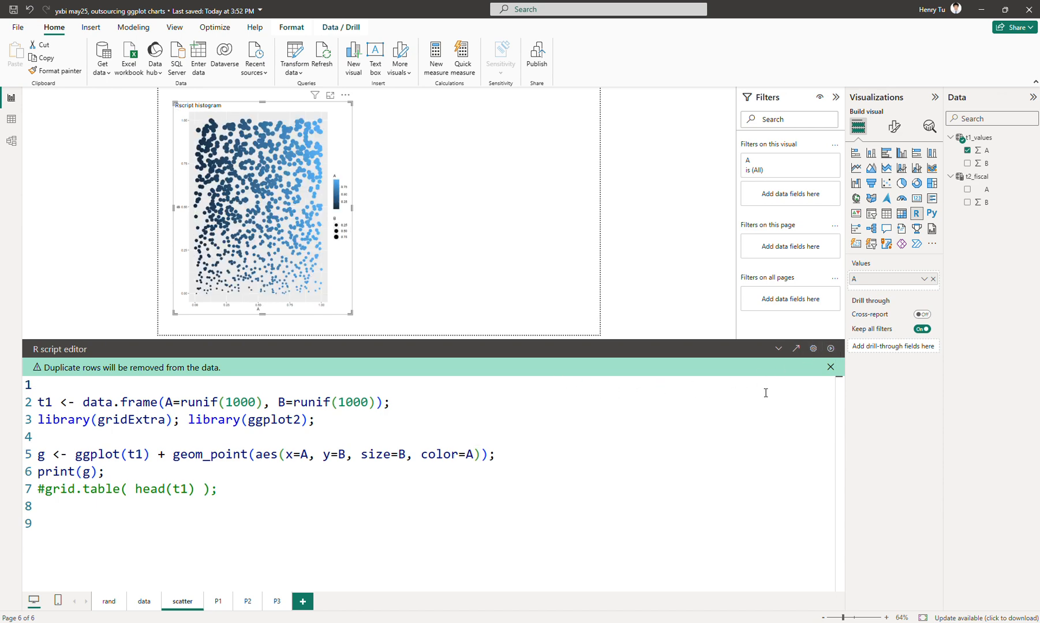
left_click(779, 349)
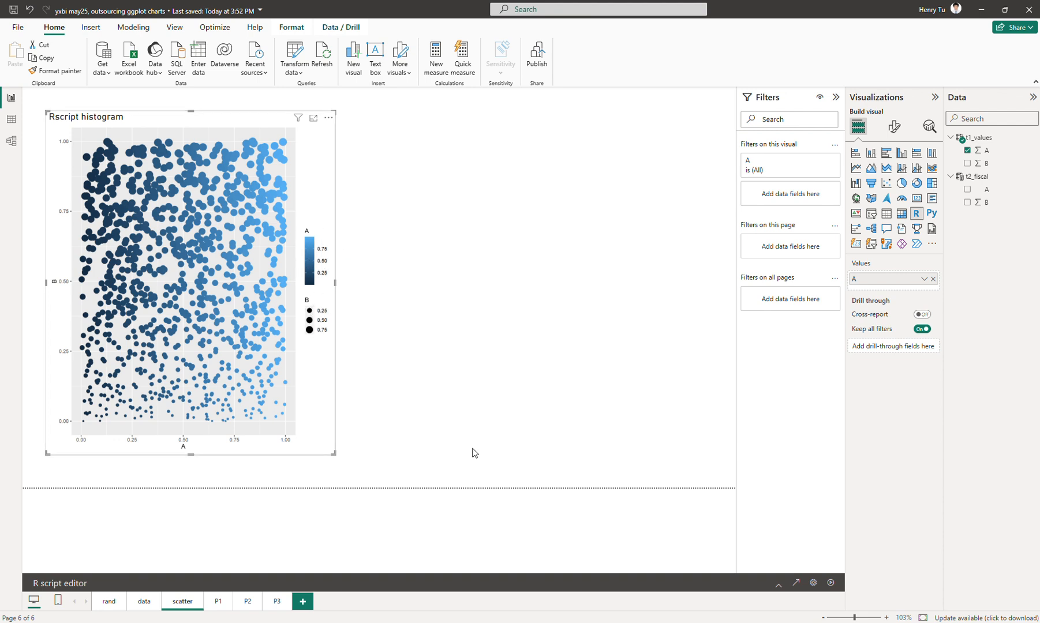
left_click(778, 584)
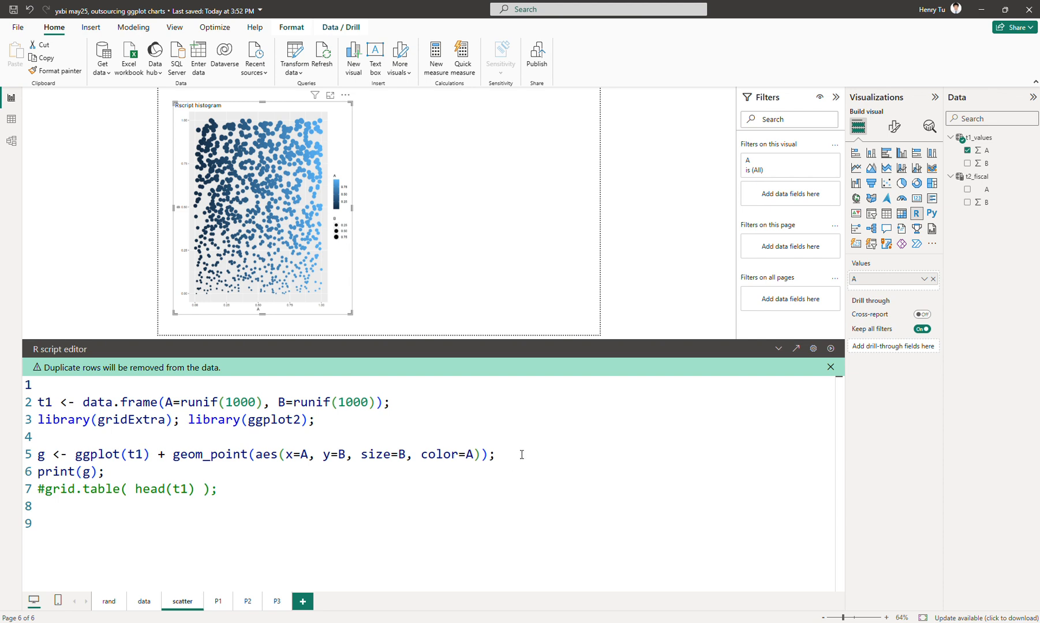
left_click(526, 431)
left_click(776, 350)
left_click(342, 375)
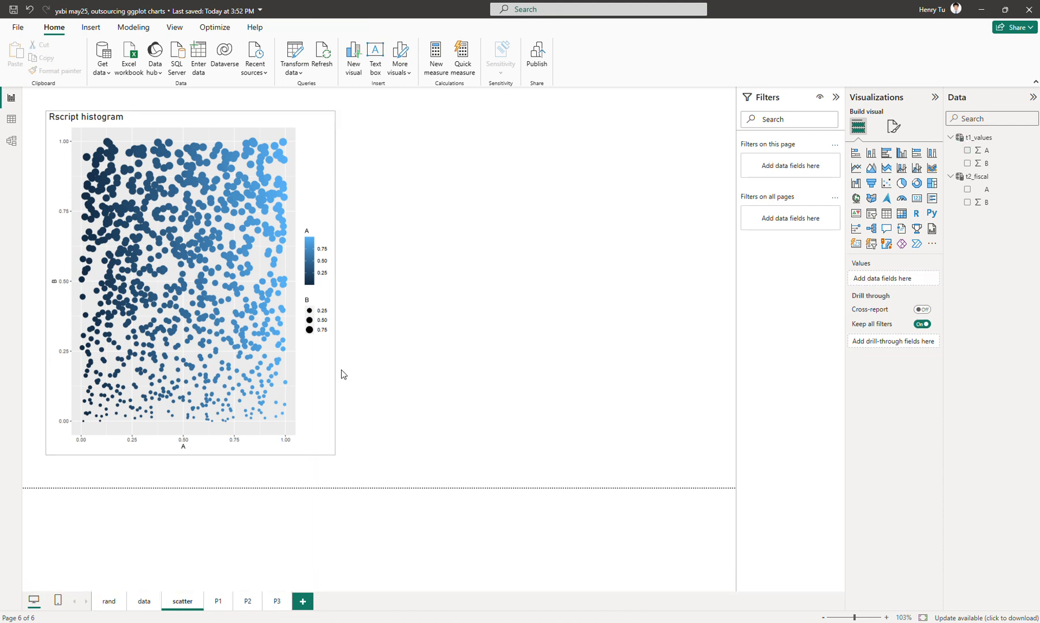
Change the R visual's title text to "Rscript scatter/bubble" and deselect the visual.
left_click(307, 364)
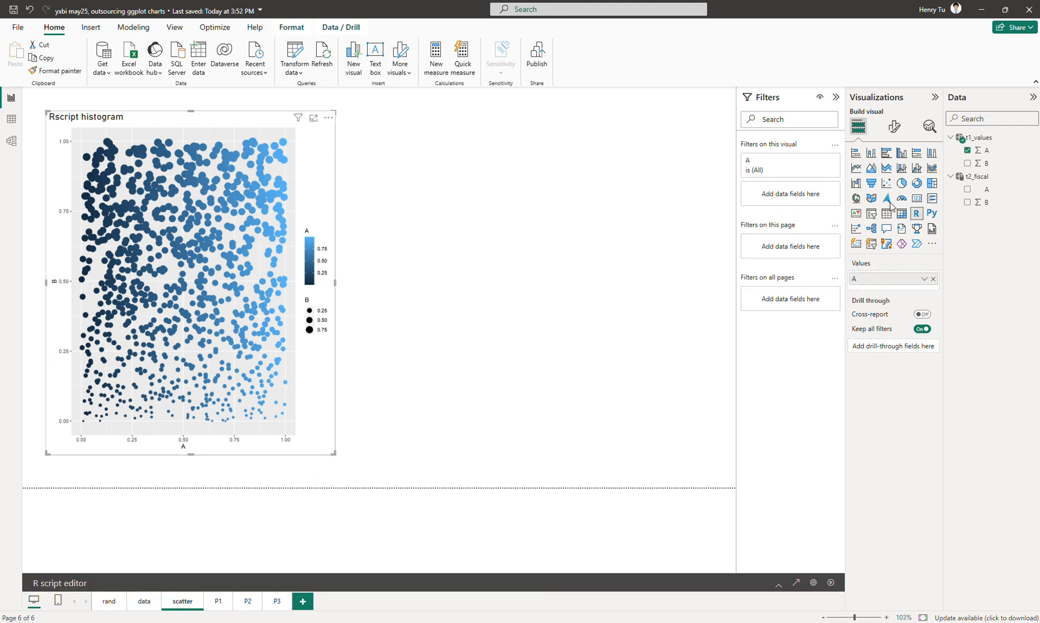
left_click(894, 127)
left_click(865, 224)
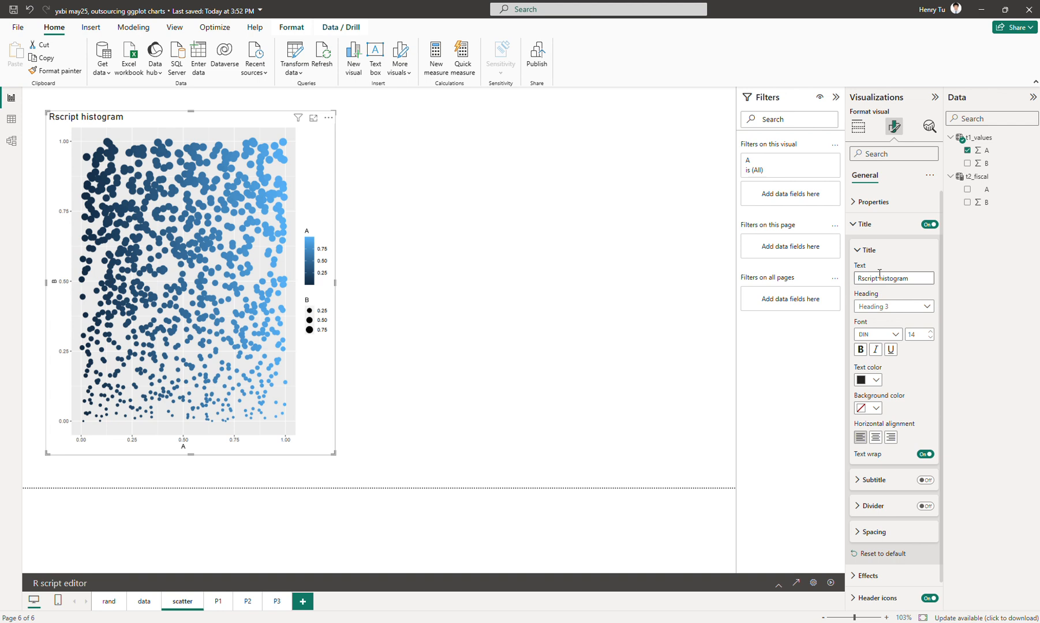
triple_click(873, 278)
key("End")
key("ctrl+shift+Left")
type("sc")
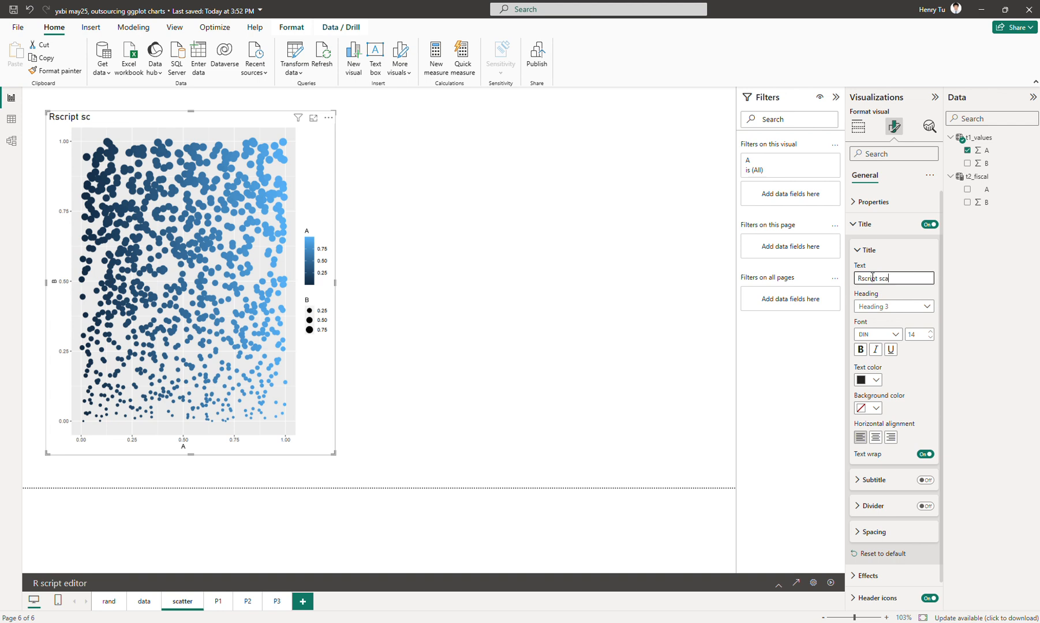
type("atter/bubble")
left_click(542, 305)
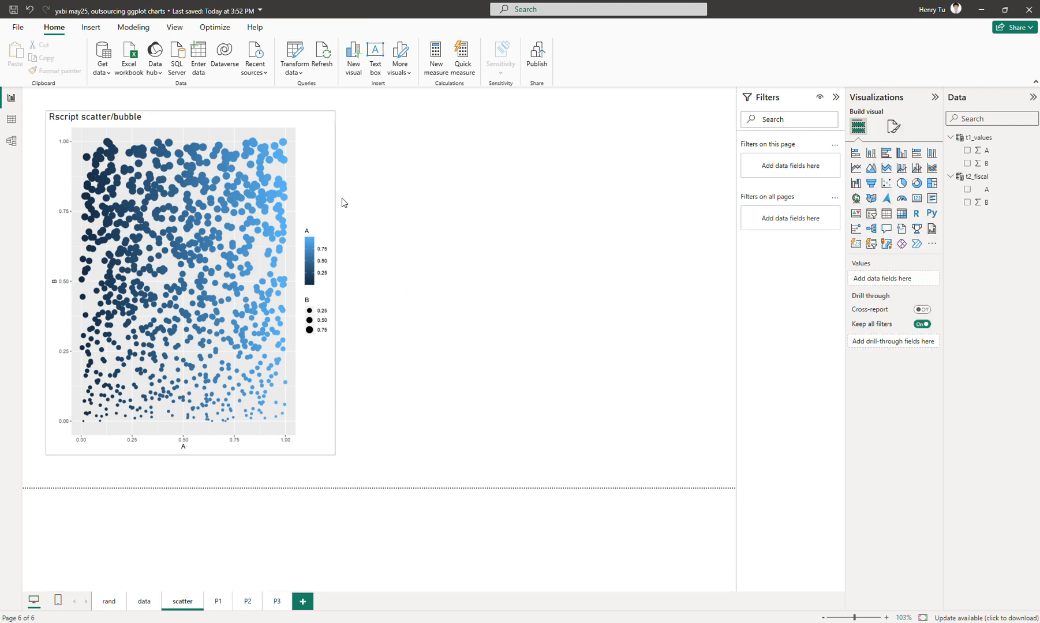
Reopen the visual's R script, insert g <- theme(legend.position="bottom"); above print(g); and run the script.
left_click(319, 201)
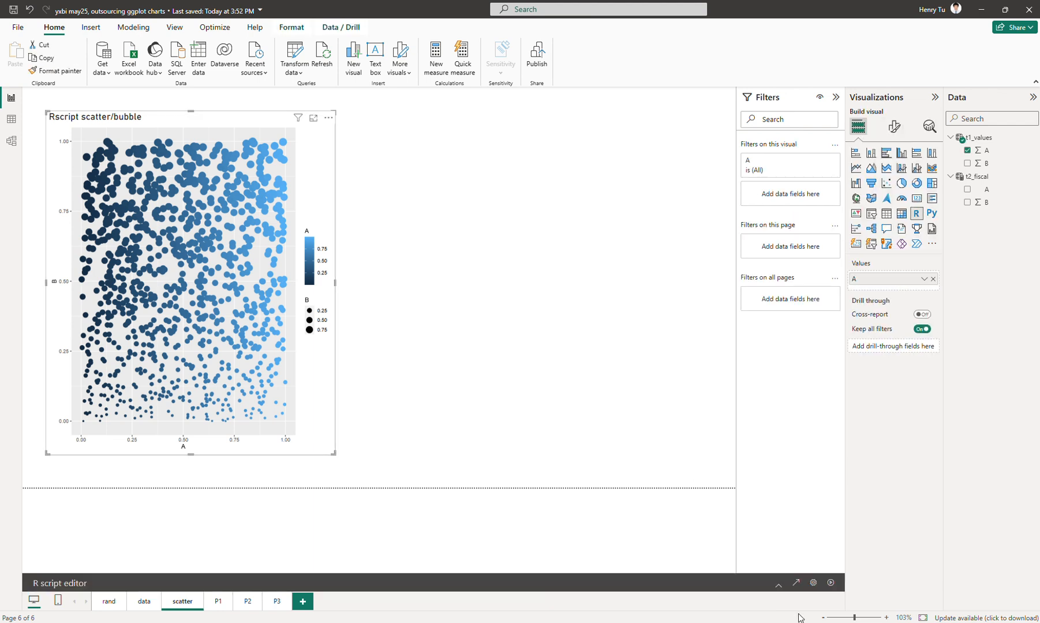
left_click(778, 585)
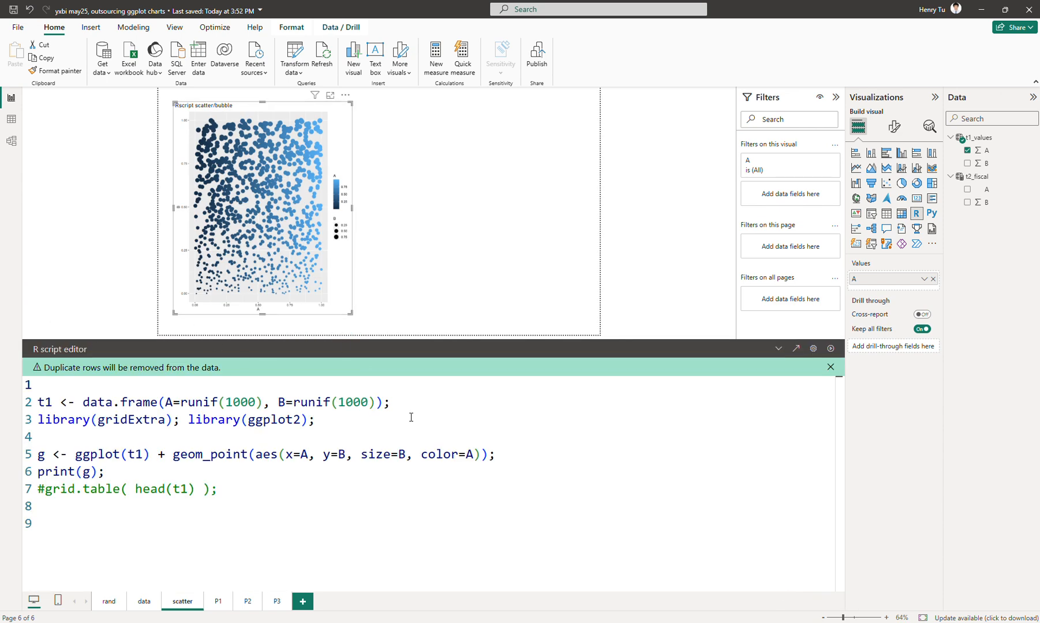
left_click(544, 474)
key("Home")
key("Left")
key("Return")
type("g <- ")
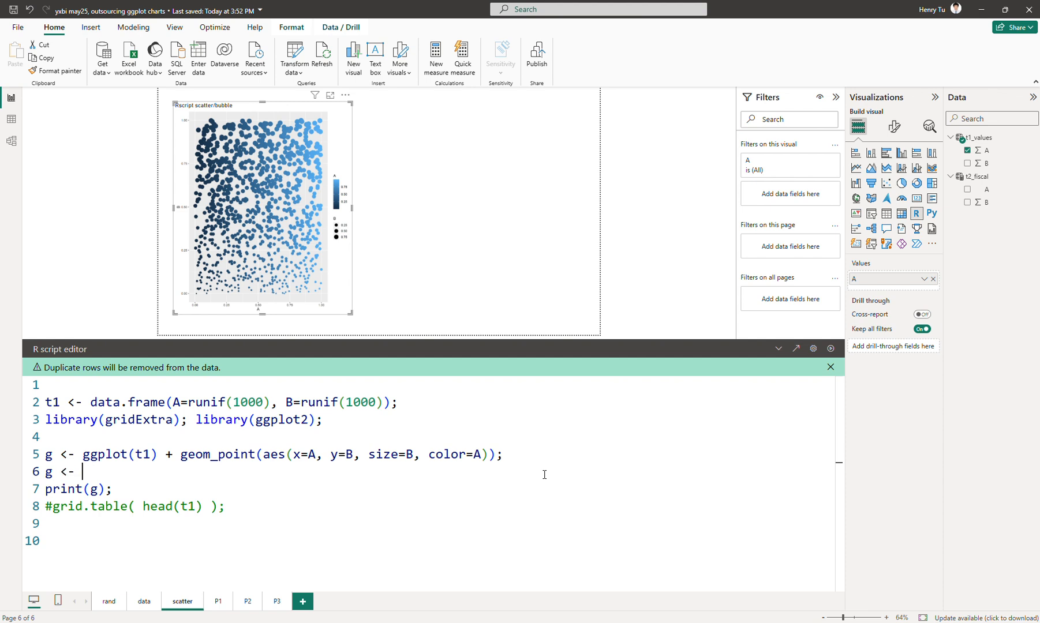
type("theme(")
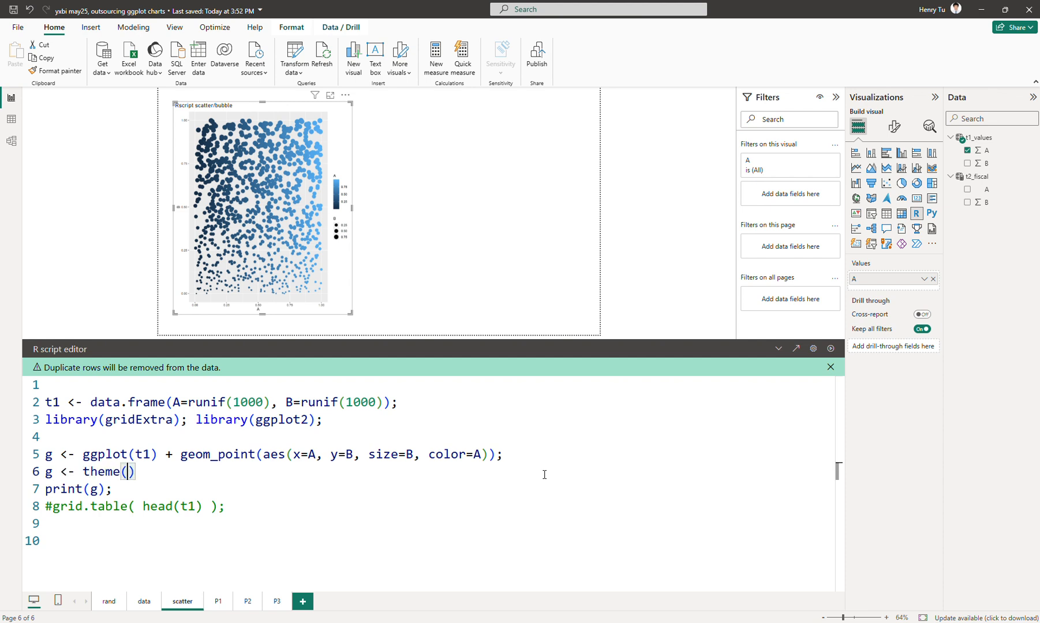
type("legend.position=")
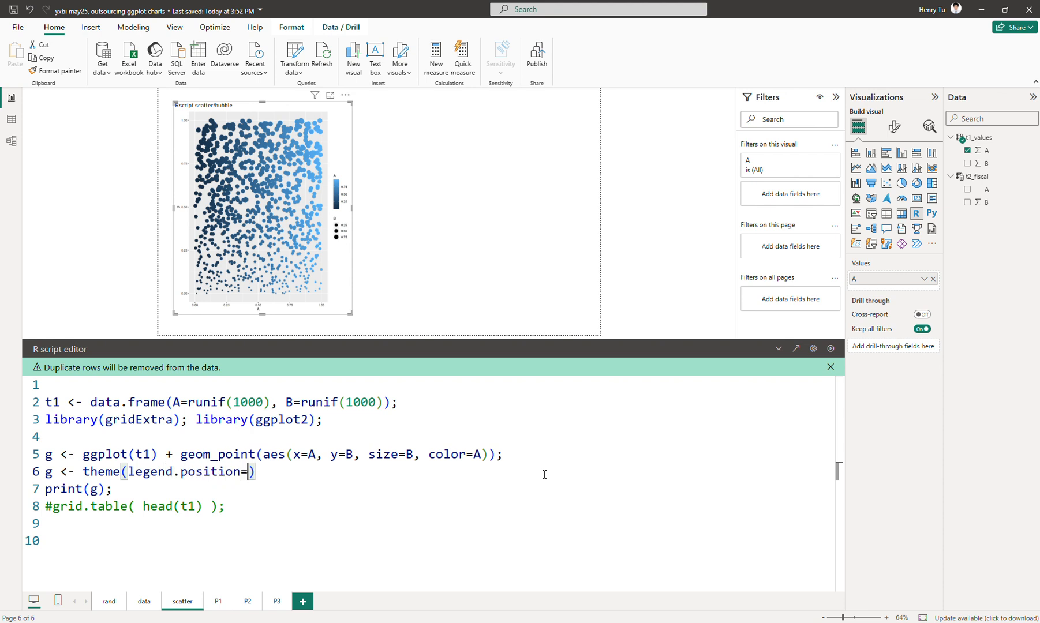
type("\"bottom\");")
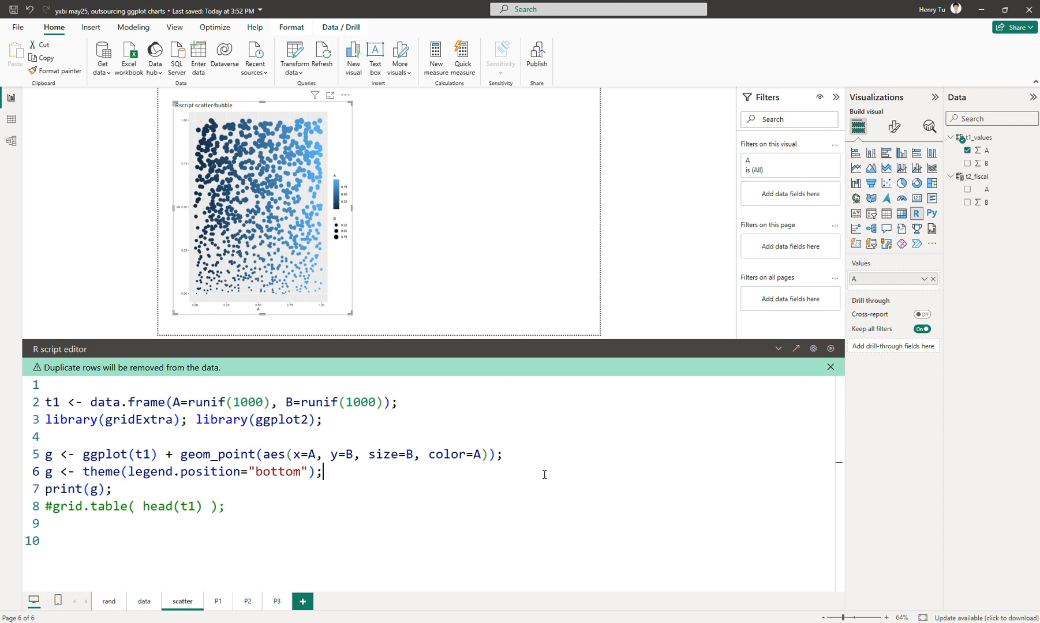
left_click(829, 349)
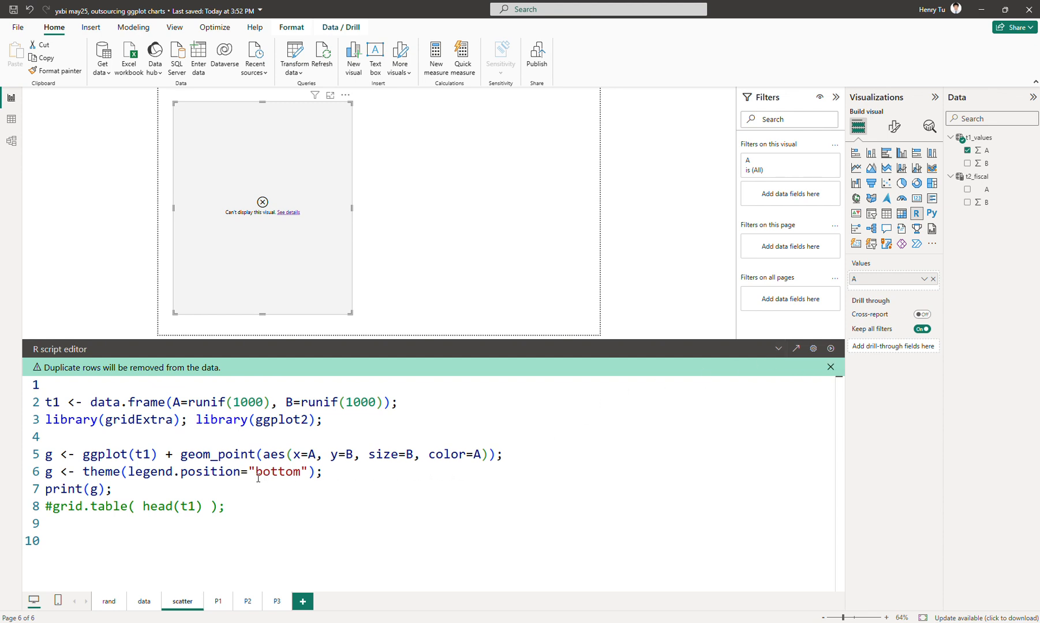
Correct the theme line to g <- g + theme(legend.position="bottom");.
left_click(132, 472)
left_click(82, 472)
type("g +")
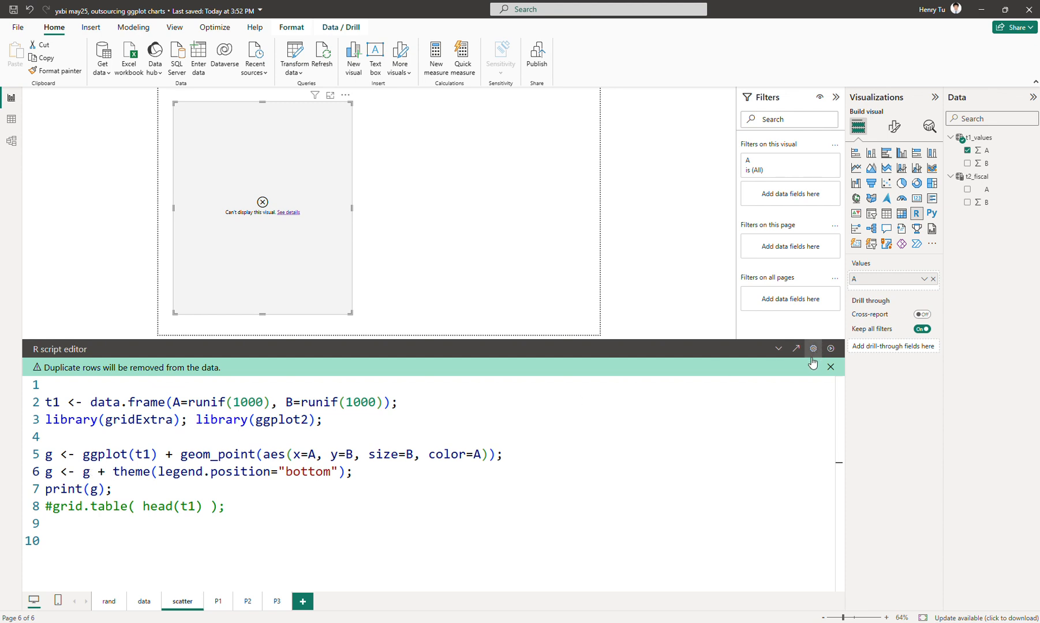
Run the corrected script and place a copy of the R visual beside the original.
left_click(830, 348)
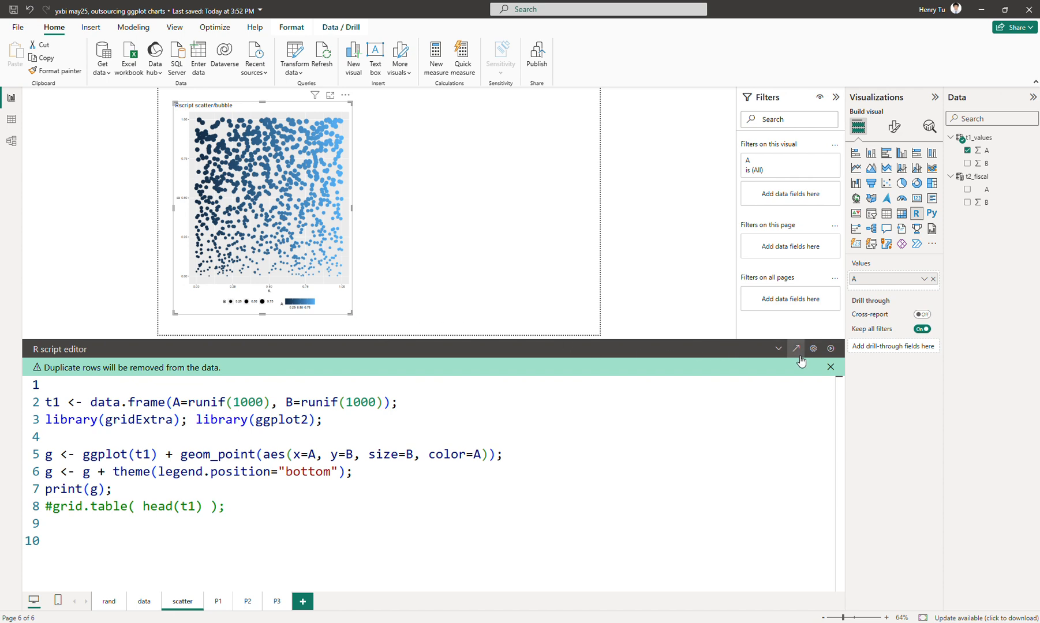
left_click(778, 349)
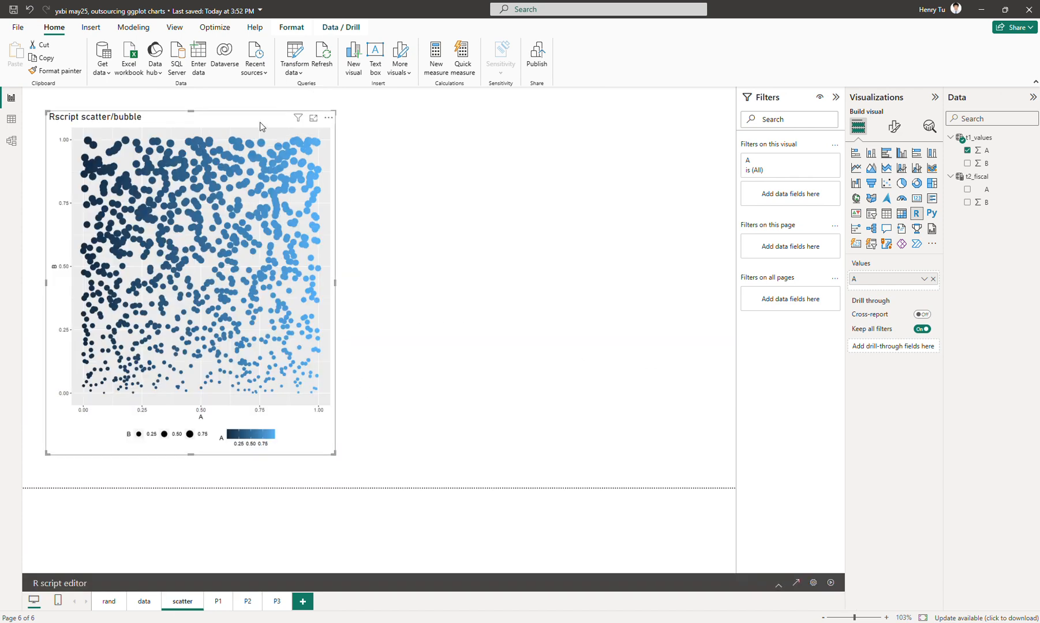
left_click_drag(260, 122, 255, 117)
key("ctrl+c")
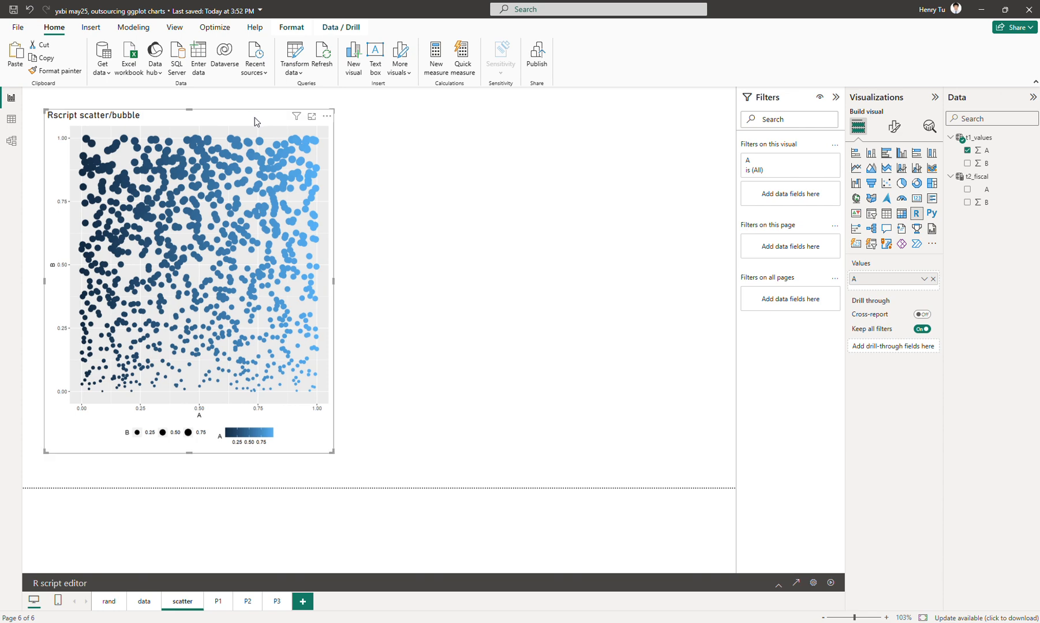
key("ctrl+v")
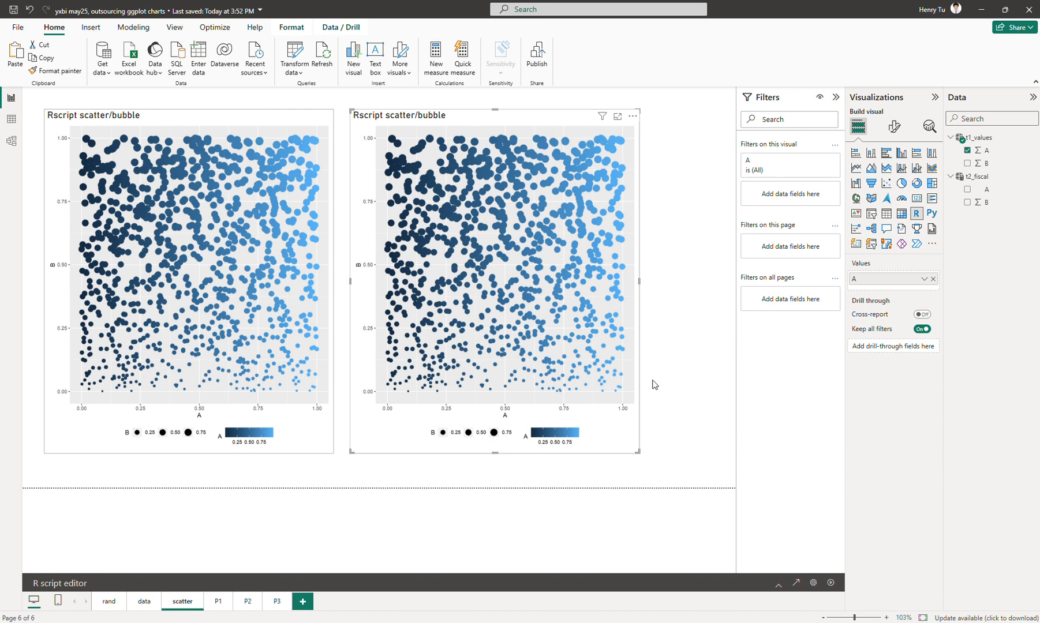
In the copied visual's script, change the size aesthetic to floor(B*5), rerun it, and collapse the editor to view the plot.
left_click(778, 584)
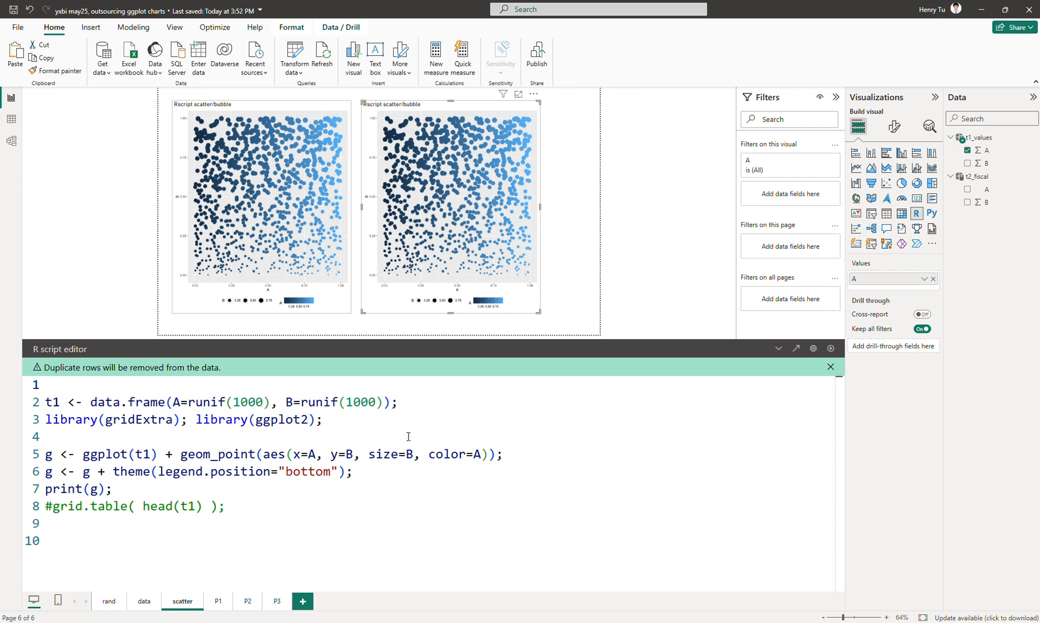
left_click(367, 454)
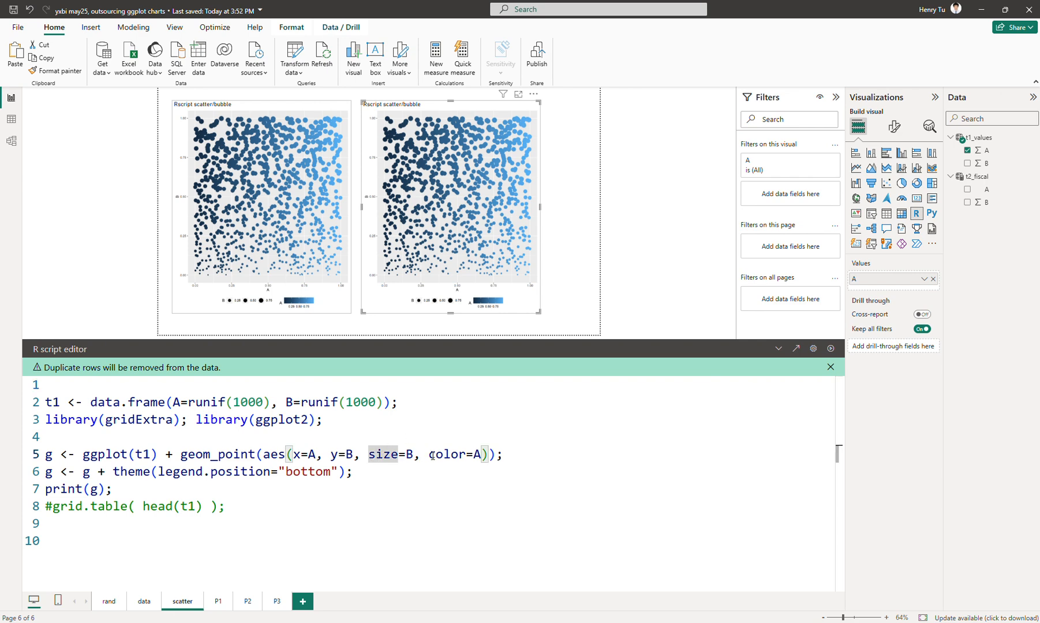
key("Right")
key("Right")
key("Right")
key("Right")
key("Right")
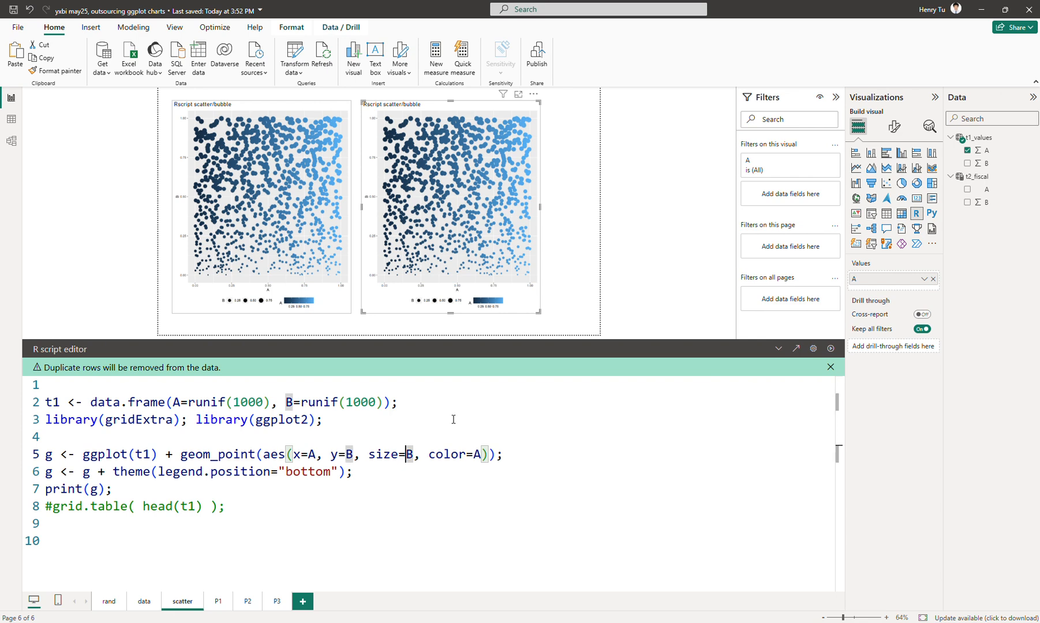
type("floor(B")
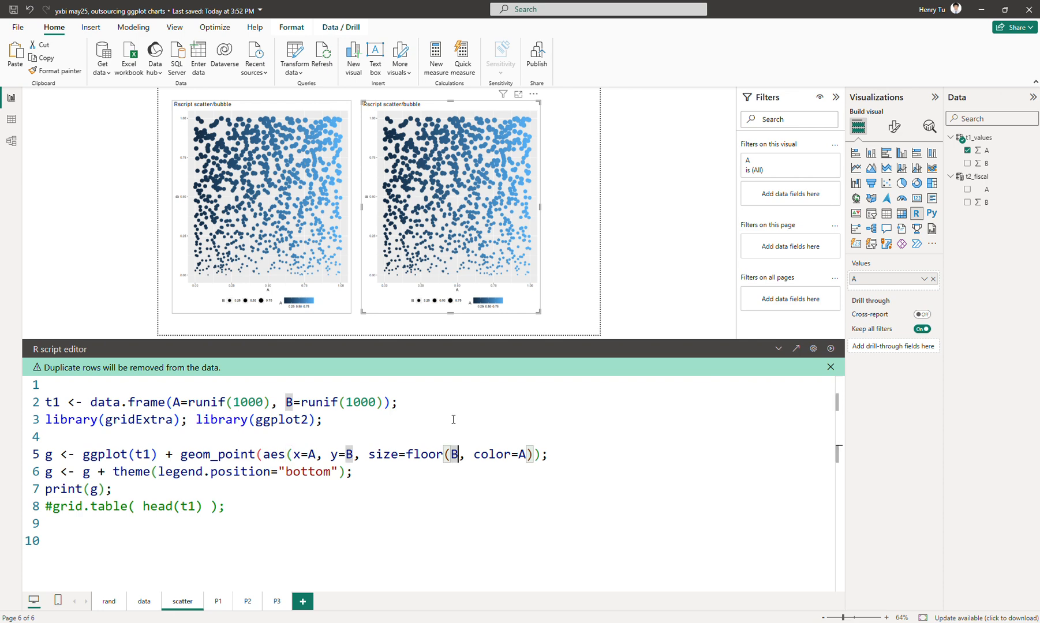
type("*5)")
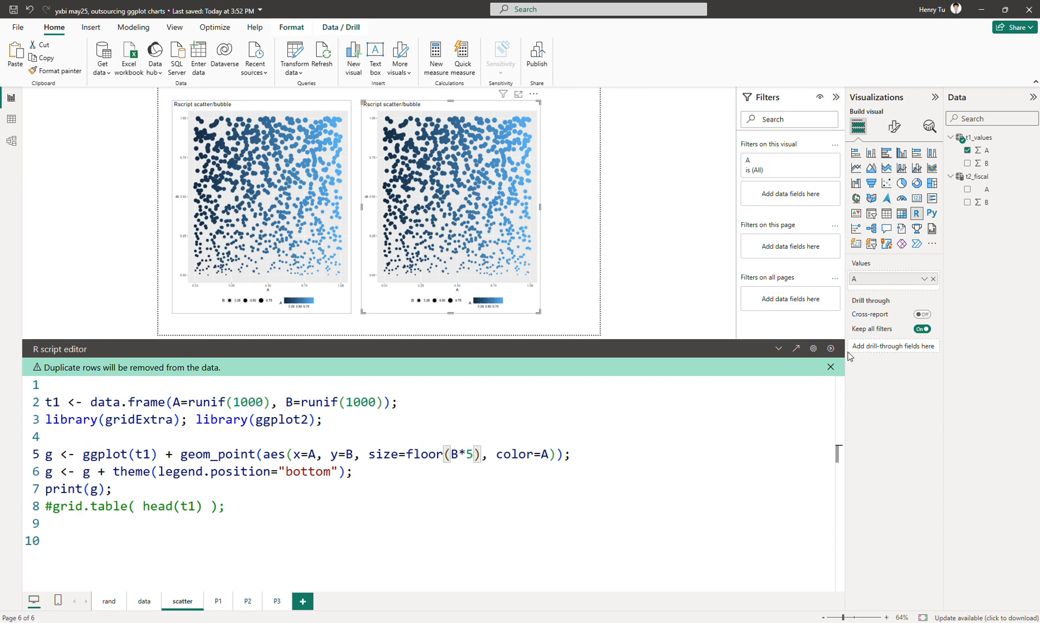
left_click(778, 350)
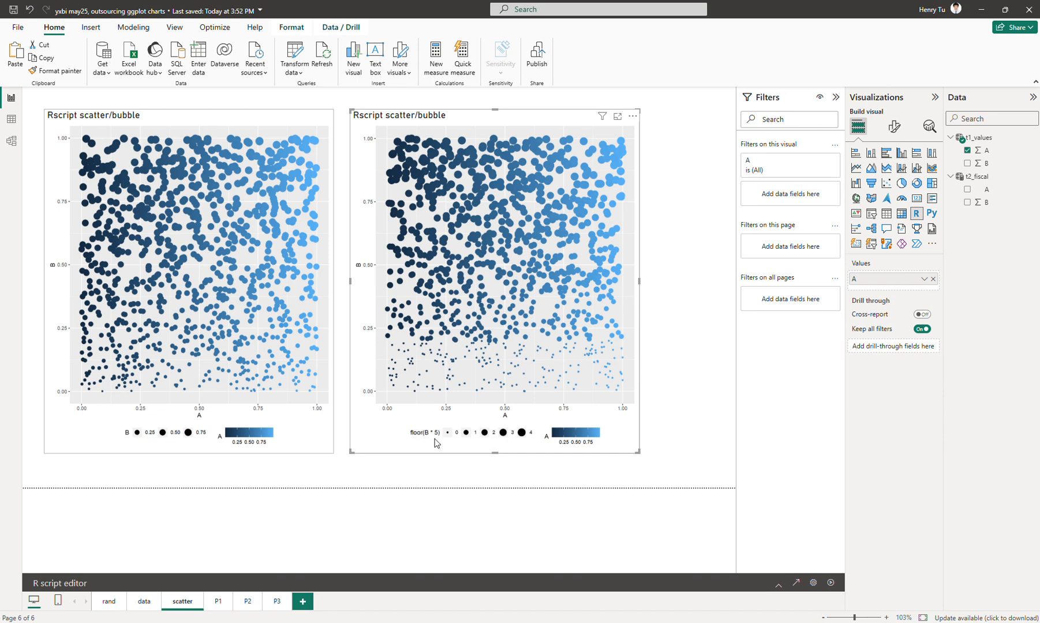
Reopen the copied visual's script, insert g <- g + labs(color=NULL); below the theme line, and run it.
left_click(779, 585)
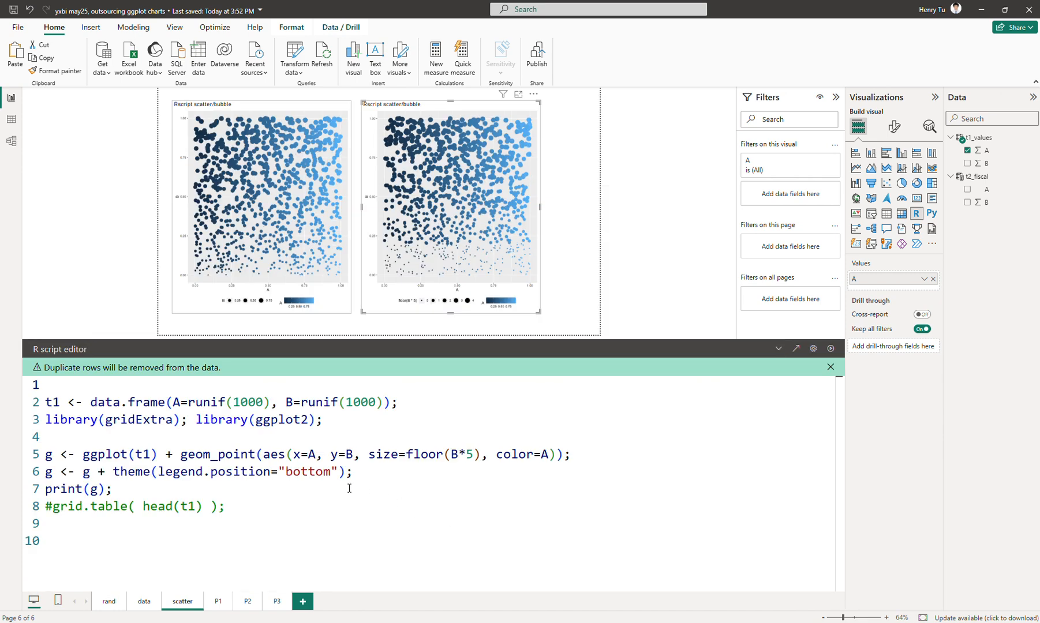
left_click(382, 470)
key("Return")
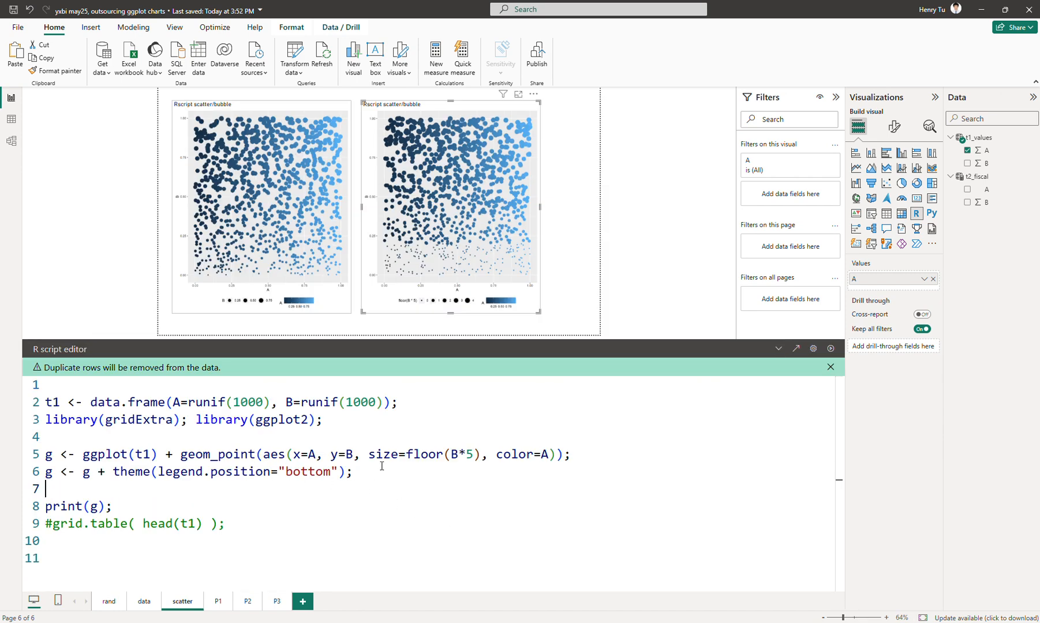
type("g <- ")
type("lab")
key("BackSpace")
key("BackSpace")
key("BackSpace")
type("g + labs(")
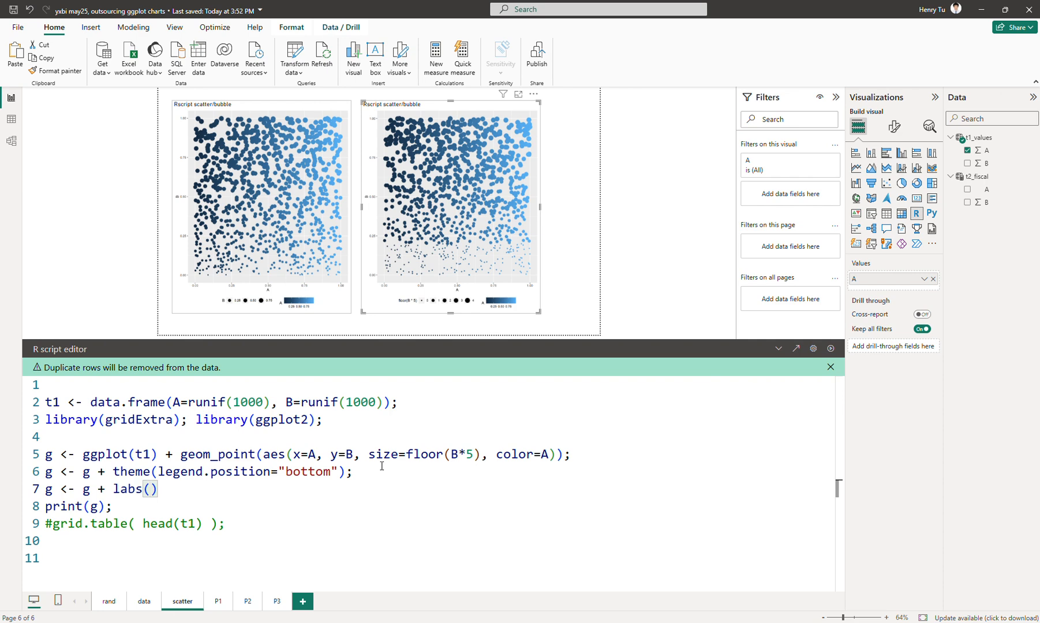
type("color=NULL);")
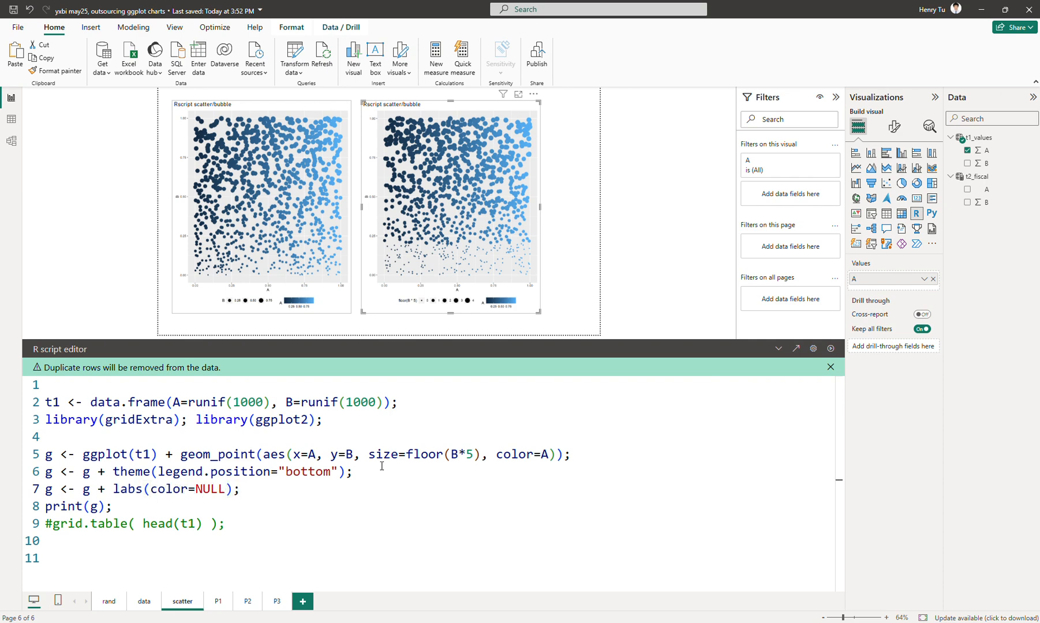
left_click(829, 349)
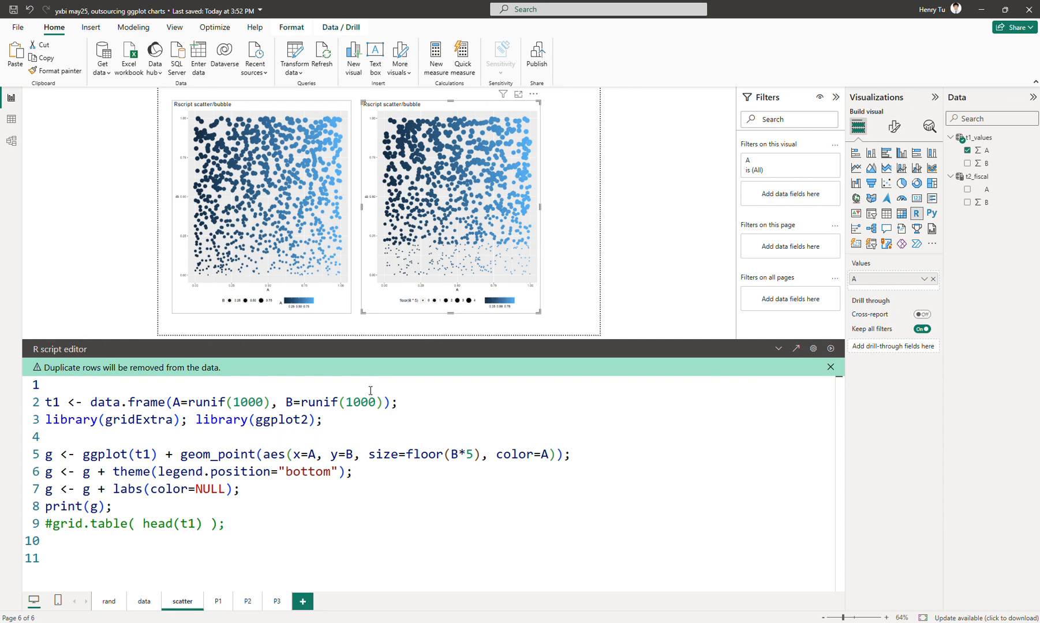
Add size=NULL to the labs call, rerun the script, and collapse the editor to view the legend.
left_click(234, 489)
type(", size=")
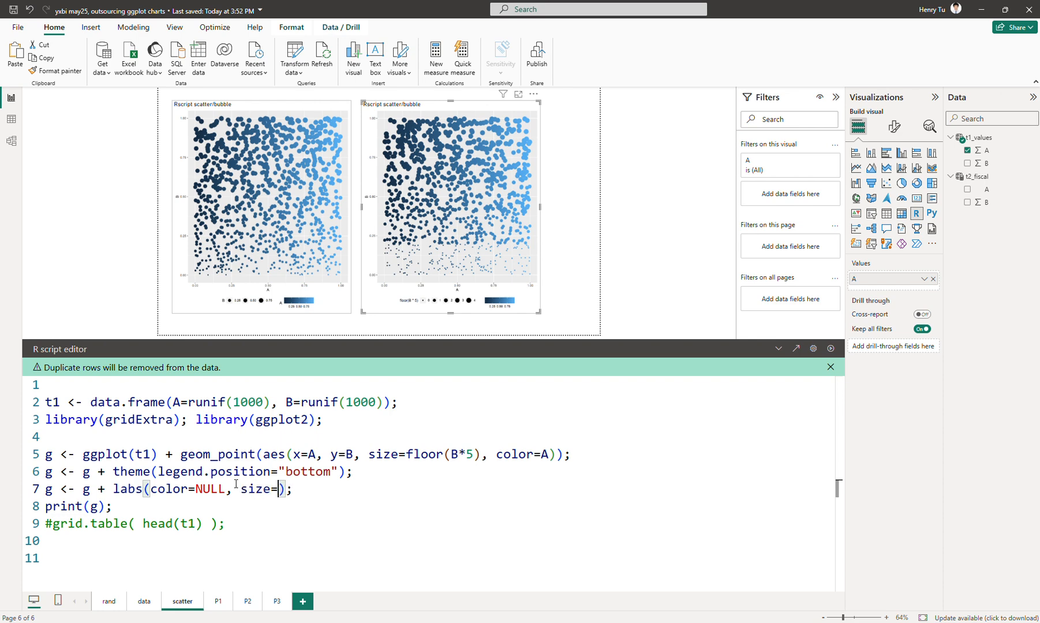
type("NULL")
left_click(831, 348)
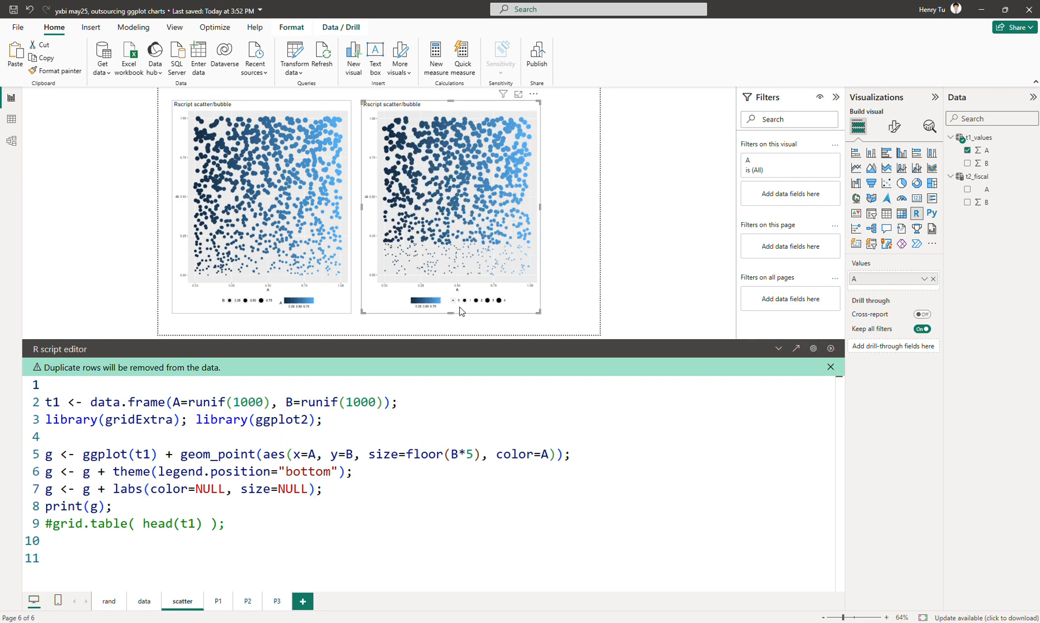
left_click(778, 349)
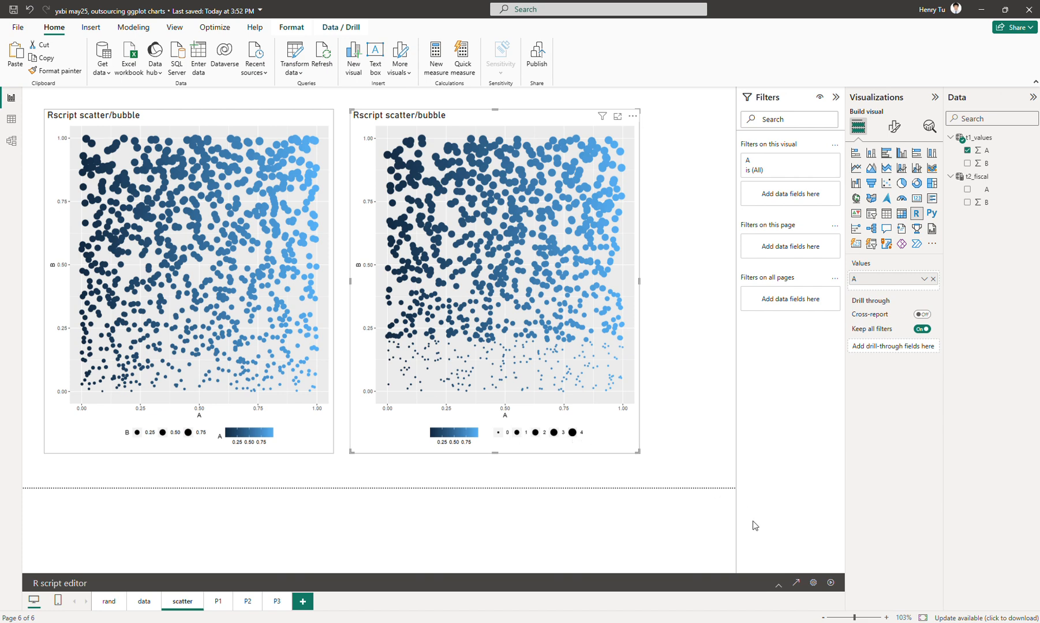
Replace floor with ceiling in the size aesthetic, rerun the script, and collapse the editor to view the plot.
left_click(777, 581)
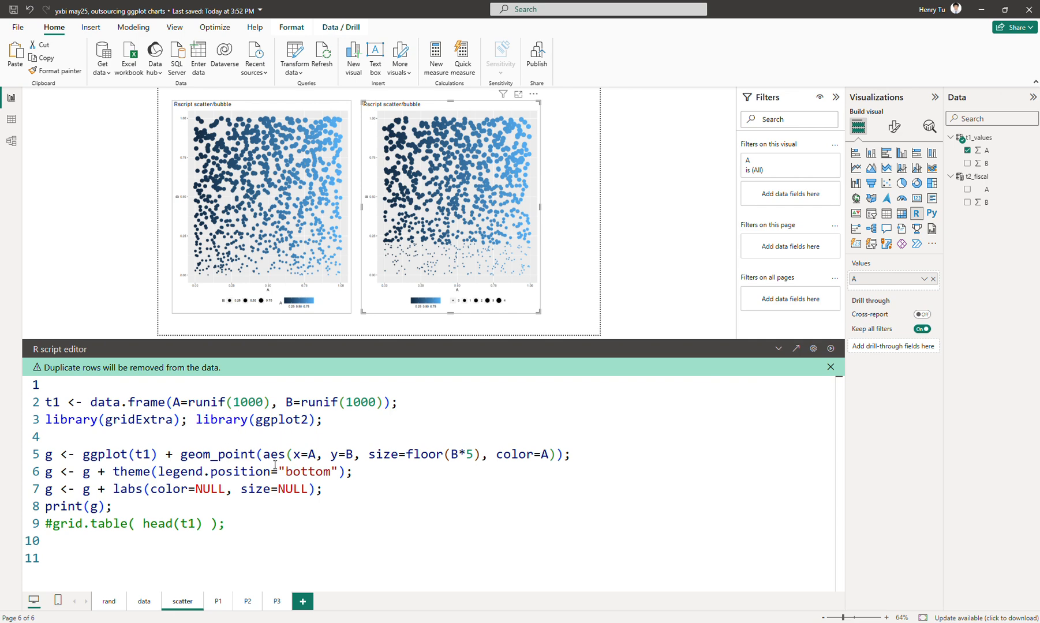
double_click(416, 454)
type("ce")
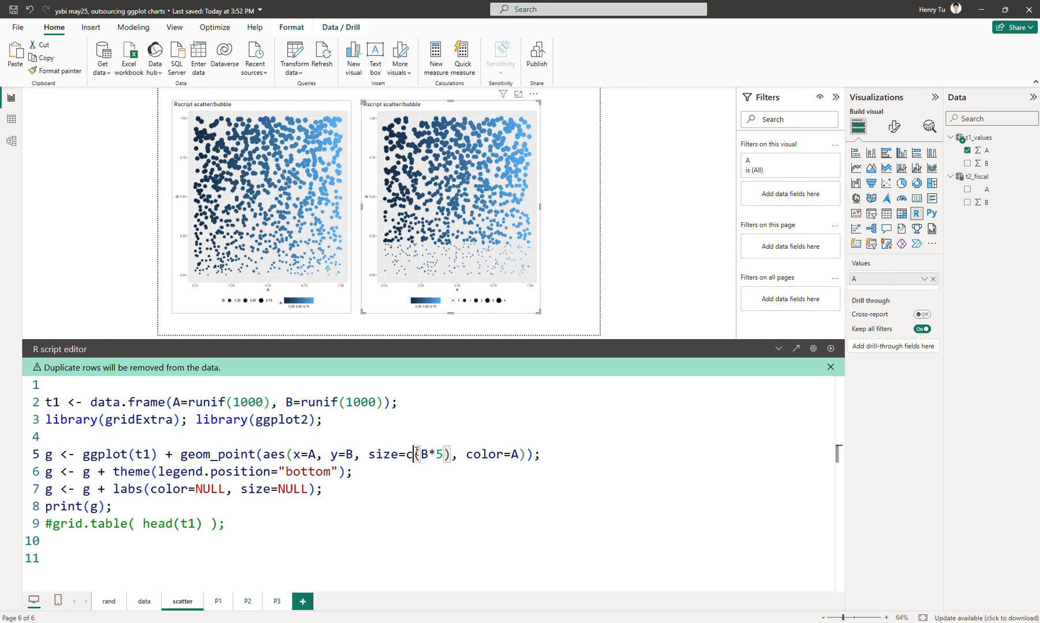
type("iling")
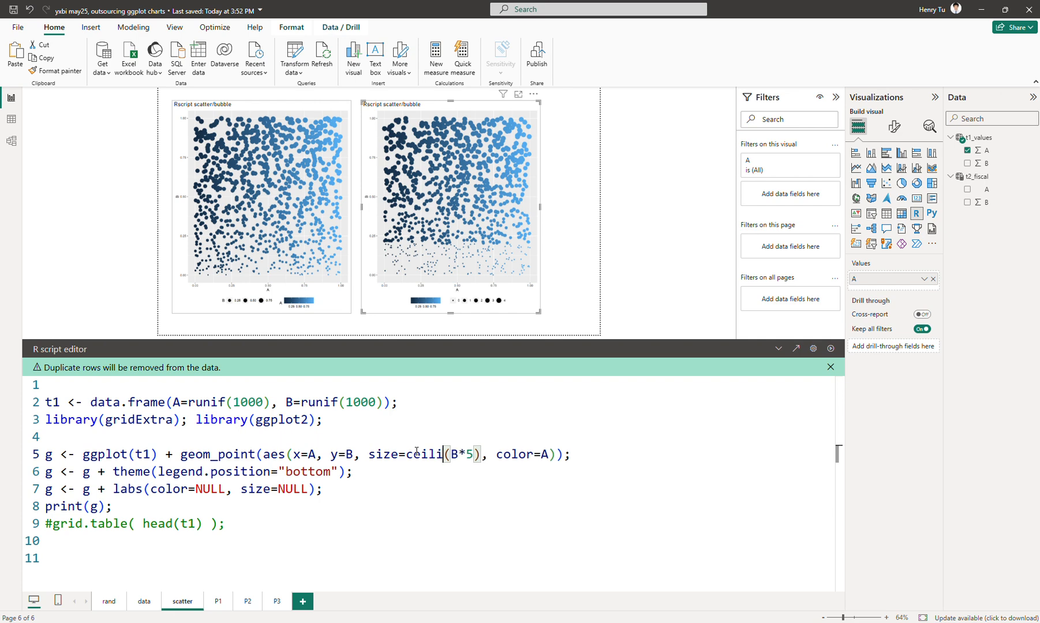
left_click(830, 349)
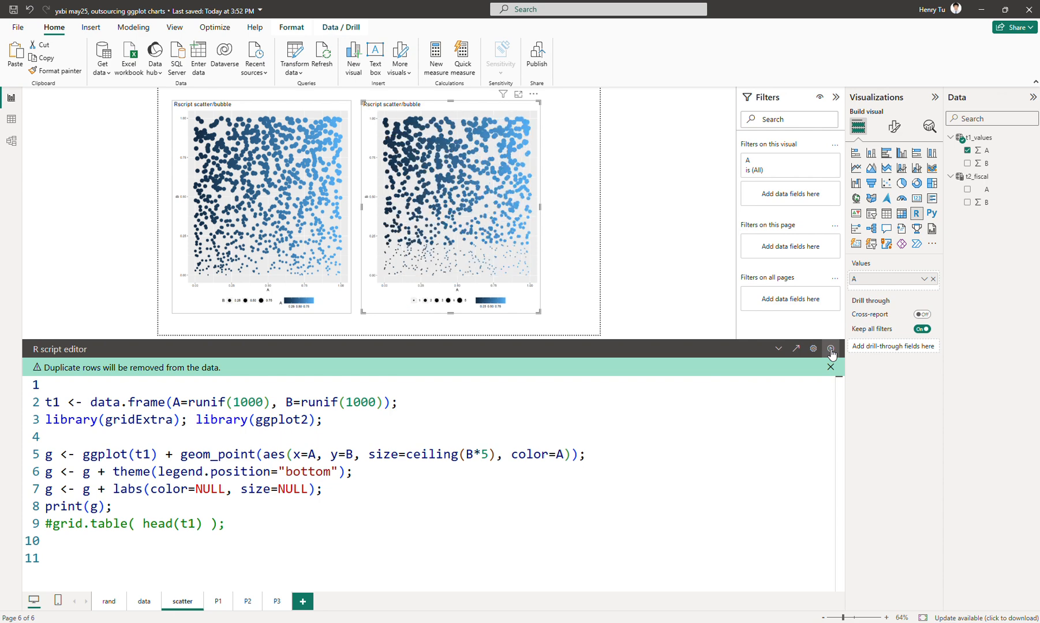
left_click(778, 349)
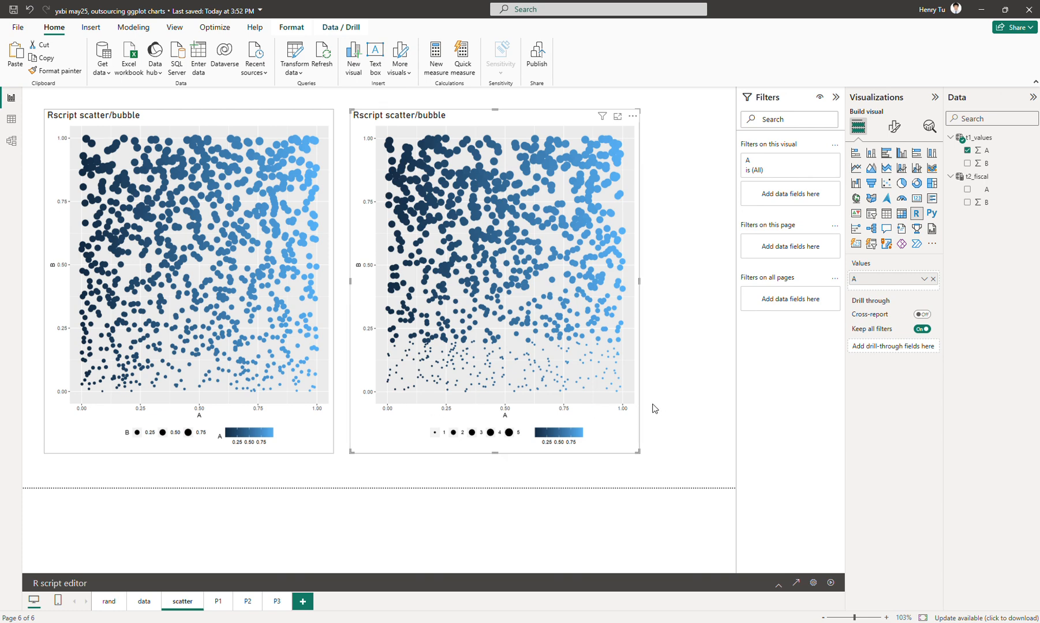
Reopen the script editor and change the color aesthetic from A to paste(A*5).
left_click(779, 584)
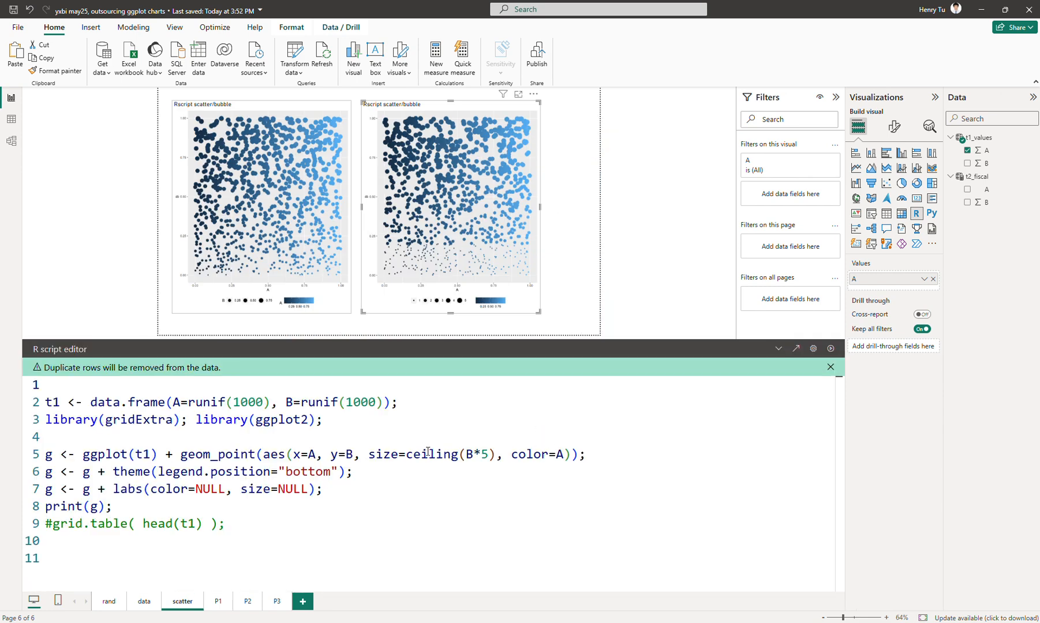
left_click(552, 454)
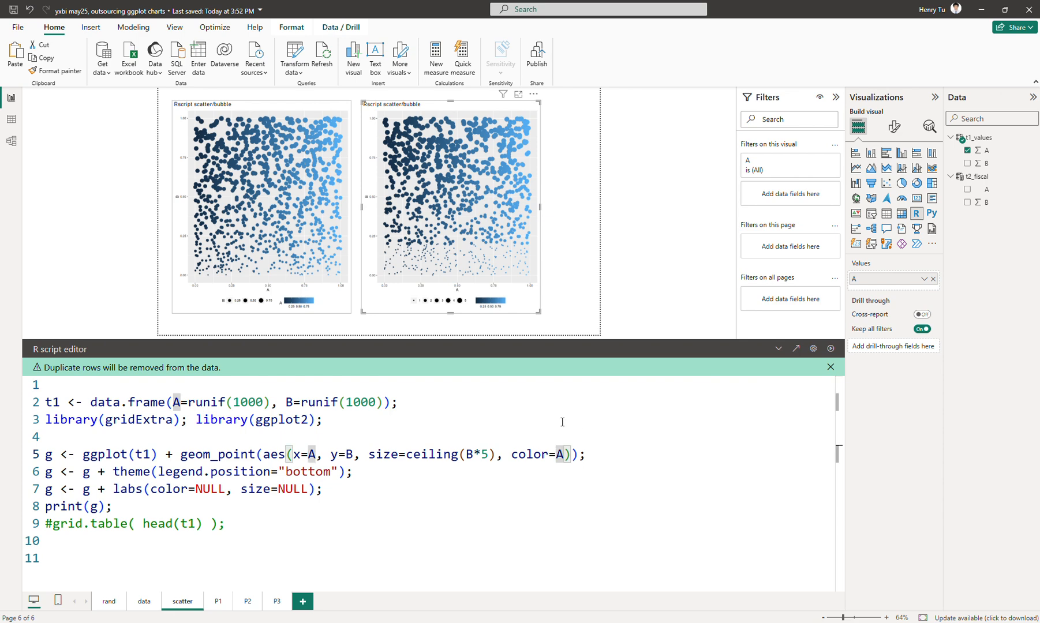
left_click(407, 455)
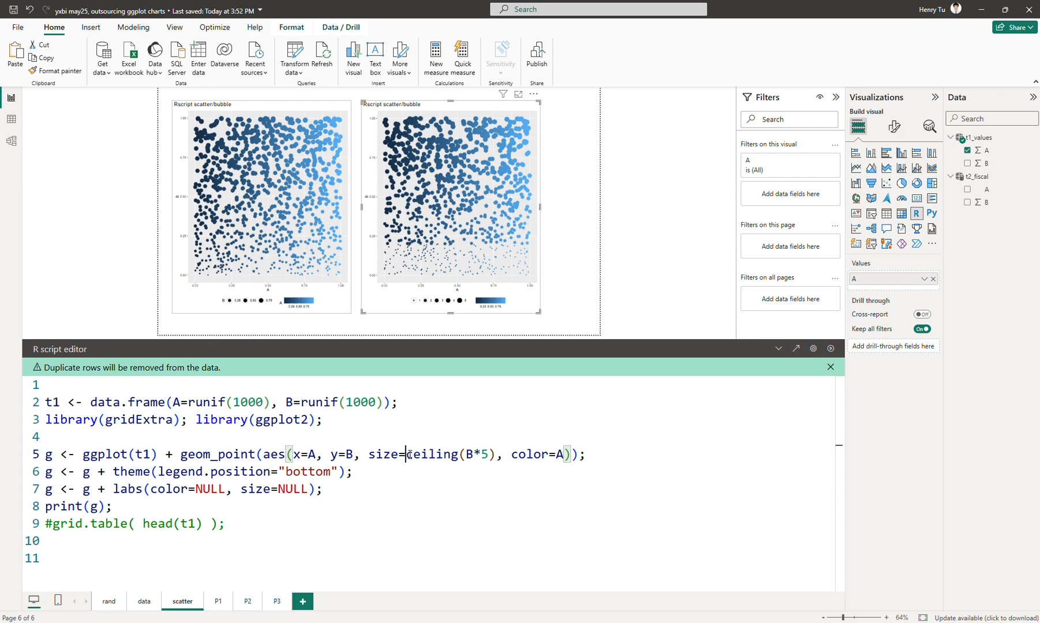
left_click_drag(407, 455, 489, 455)
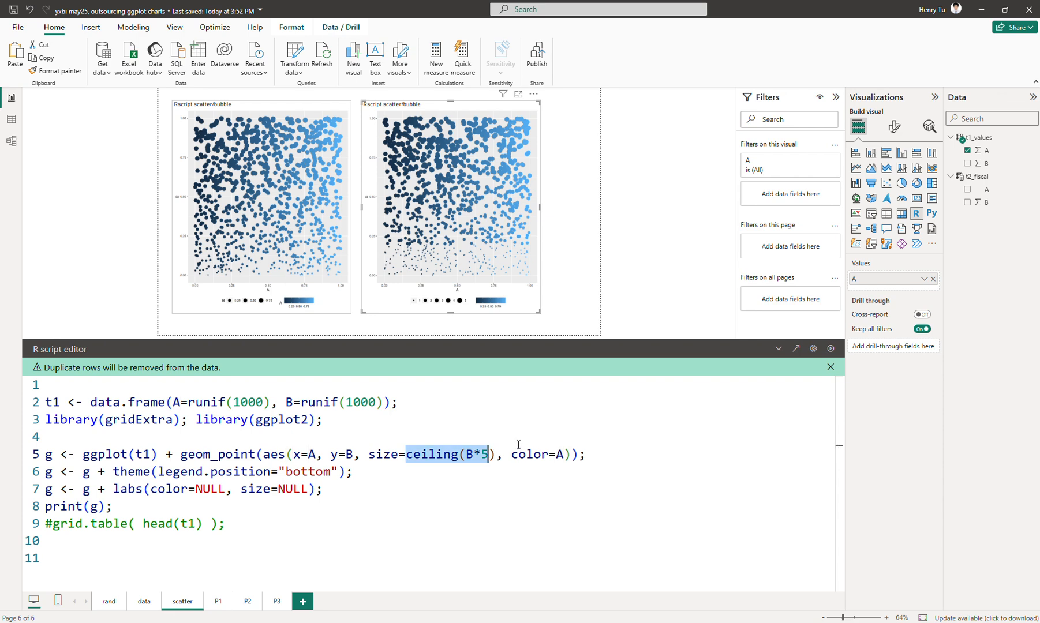
key("Right")
key("Right")
key("Right")
key("Right")
key("Right")
key("Right")
key("Right")
key("Right")
key("Right")
key("Right")
key("Right")
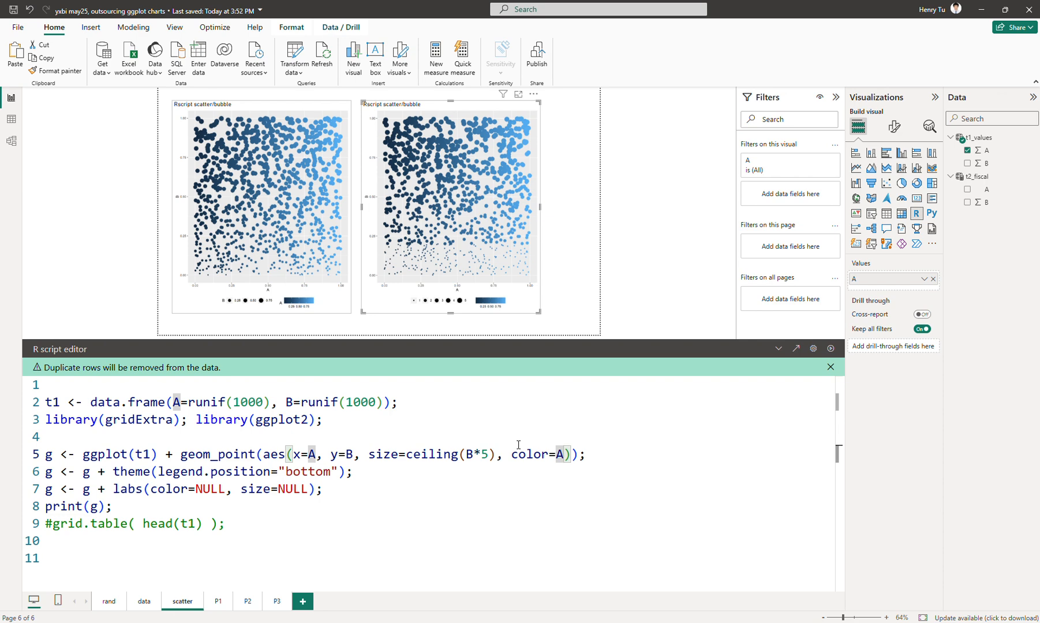
key("shift+Left")
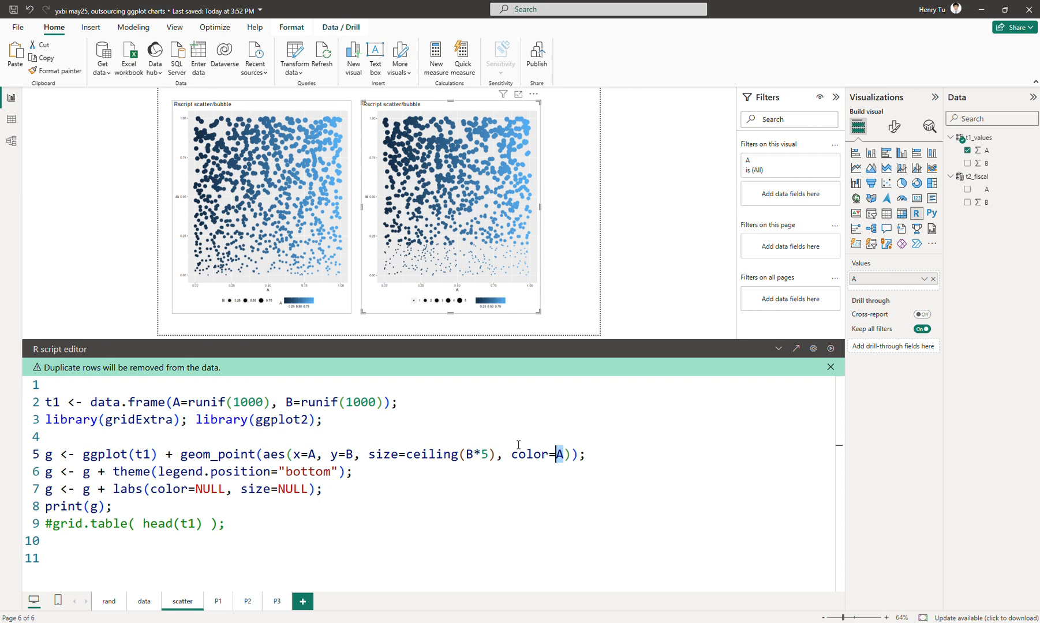
type("paste(")
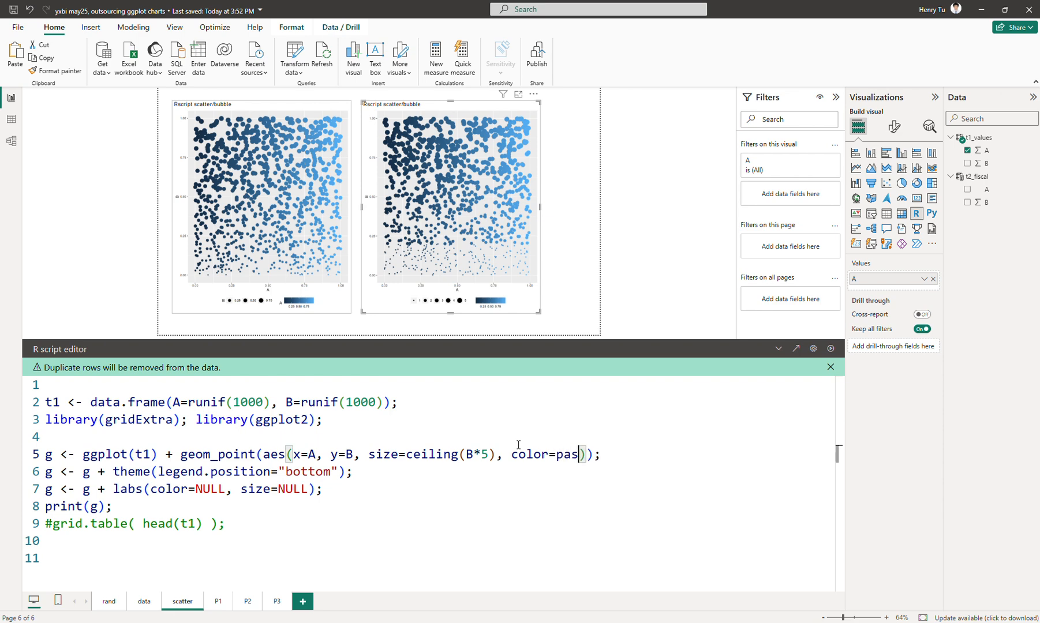
key("Right")
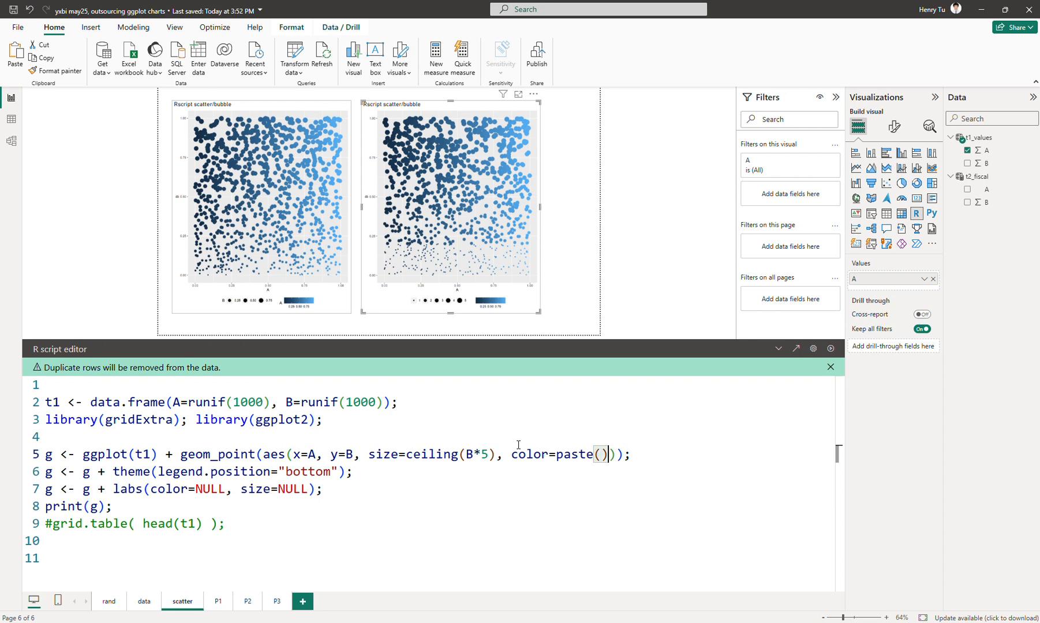
key("Left")
type("A*5")
key("Left")
key("Left")
key("Left")
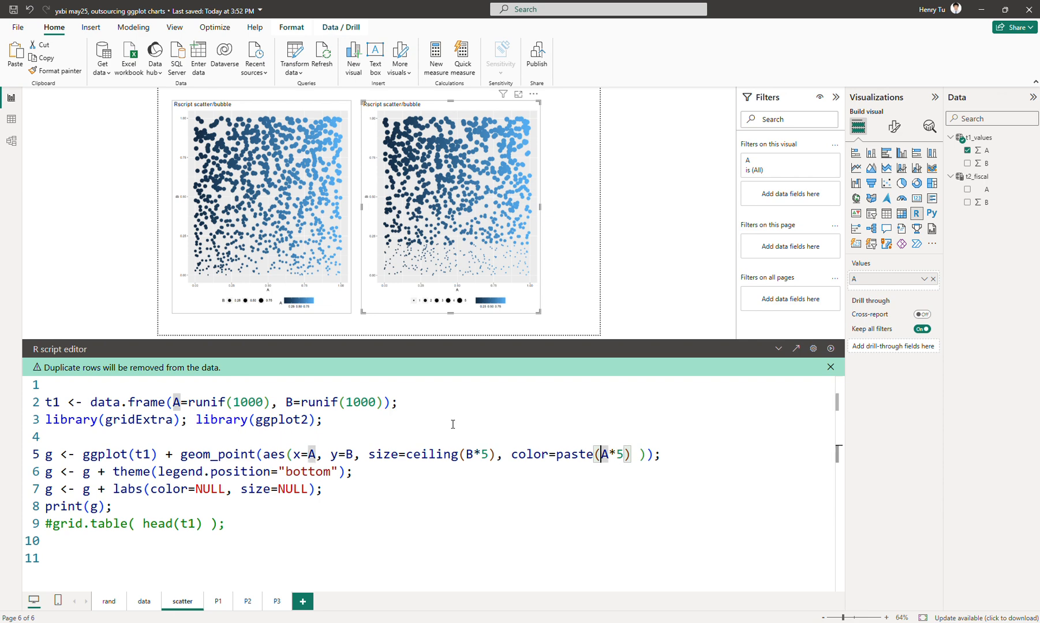
Wrap A*5 in ceiling() inside the color aesthetic's paste call, giving paste(ceiling(A*5)).
type("ceil")
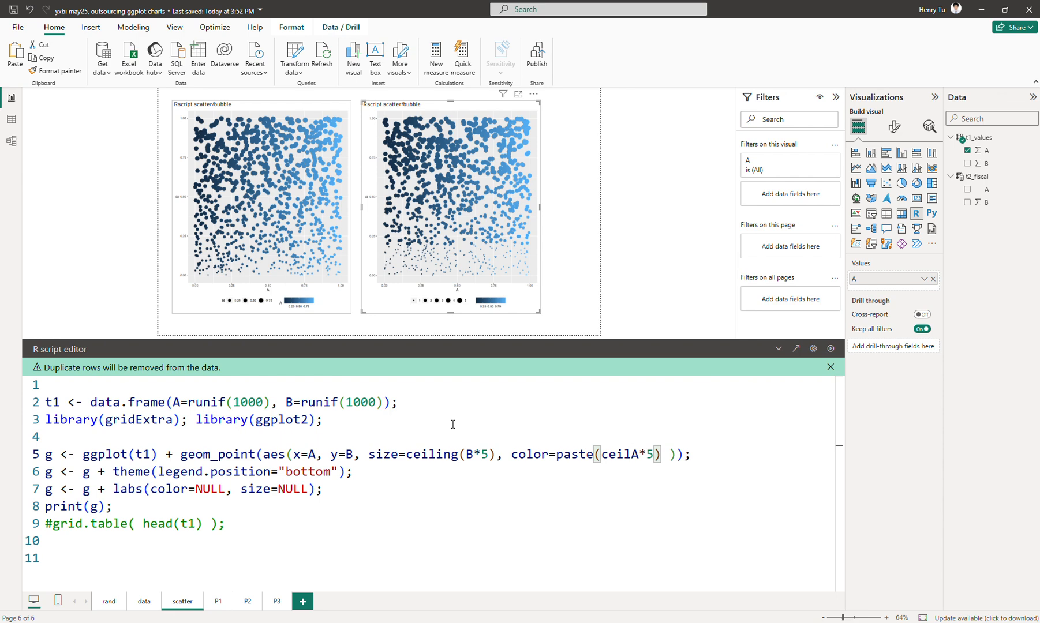
type("ing(")
key("Right")
key("Right")
key("Right")
type(")")
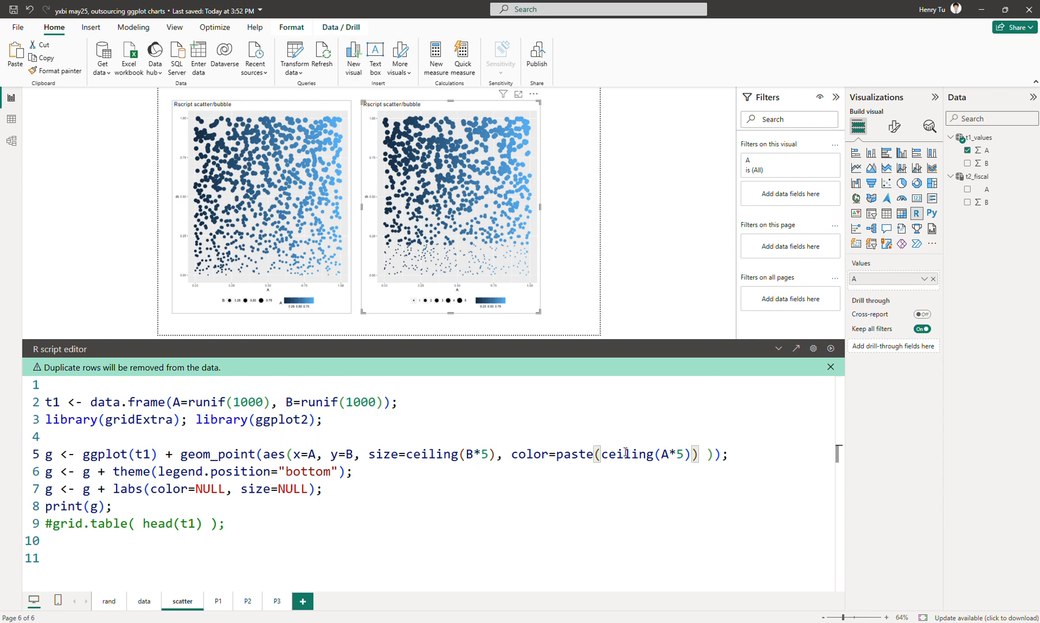
Add "A" as the second paste argument in the color aesthetic, rerun the script, and collapse the editor to view the plot.
type(",")
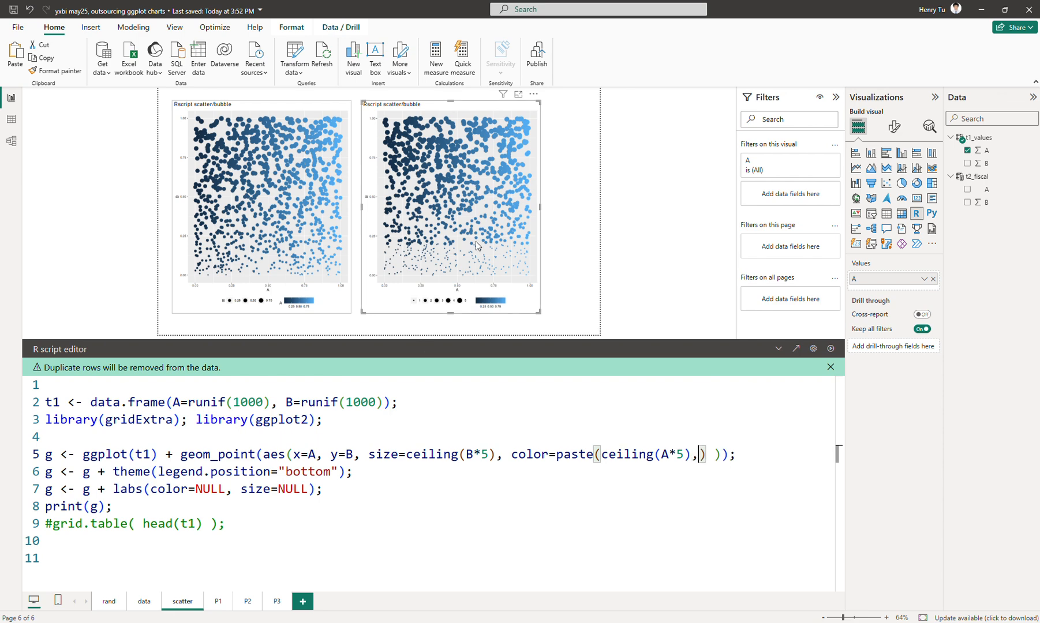
type("\"A\"")
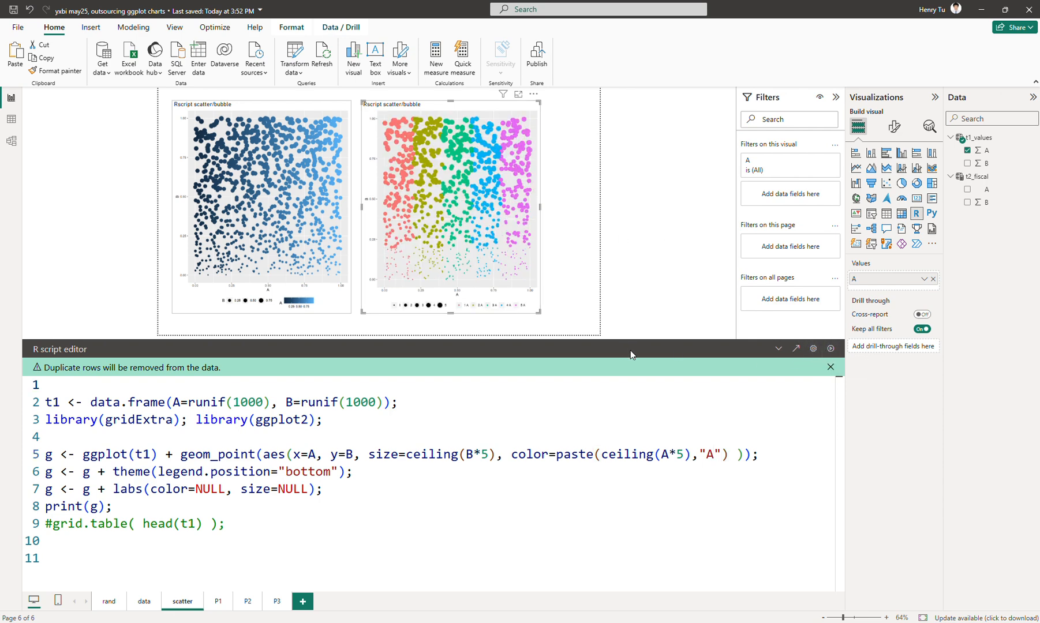
left_click(778, 349)
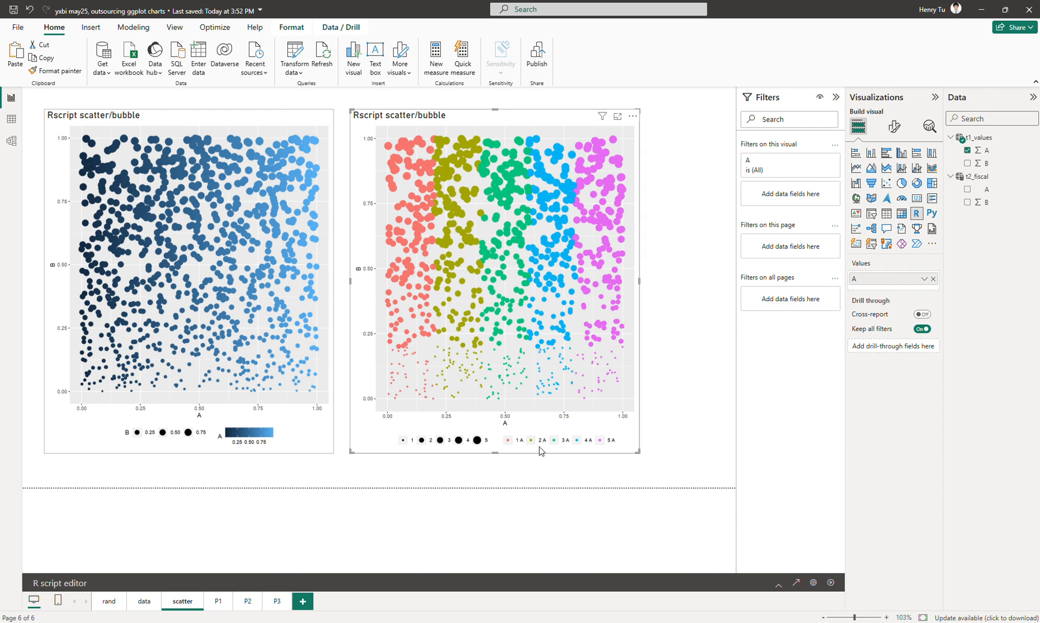
Reopen the script editor, change the paste suffix to an empty string "", rerun the script, and collapse the editor to view the legend.
left_click(776, 586)
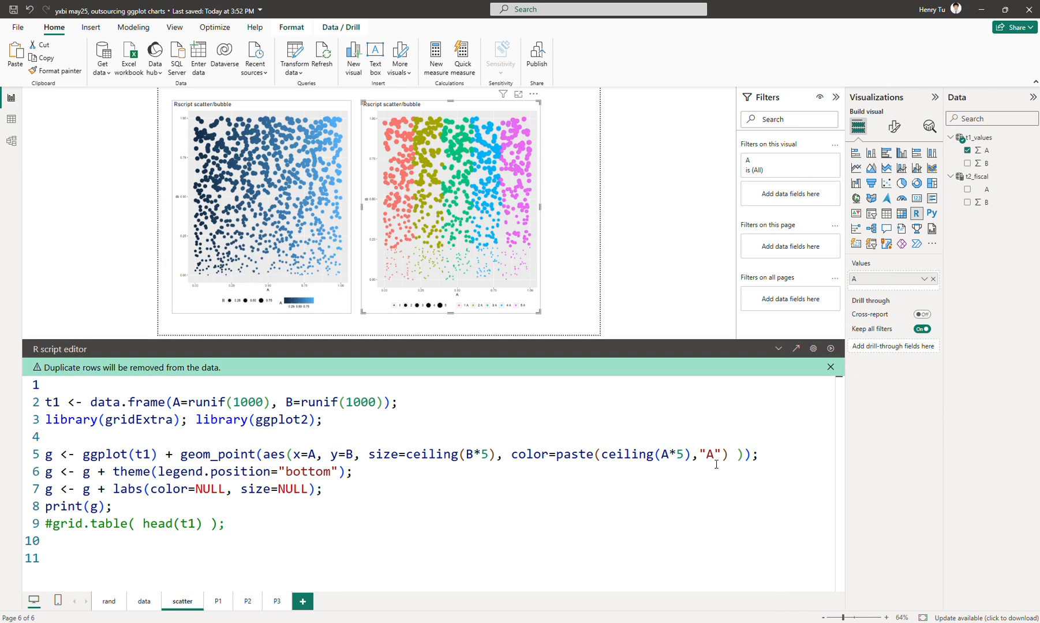
left_click(716, 461)
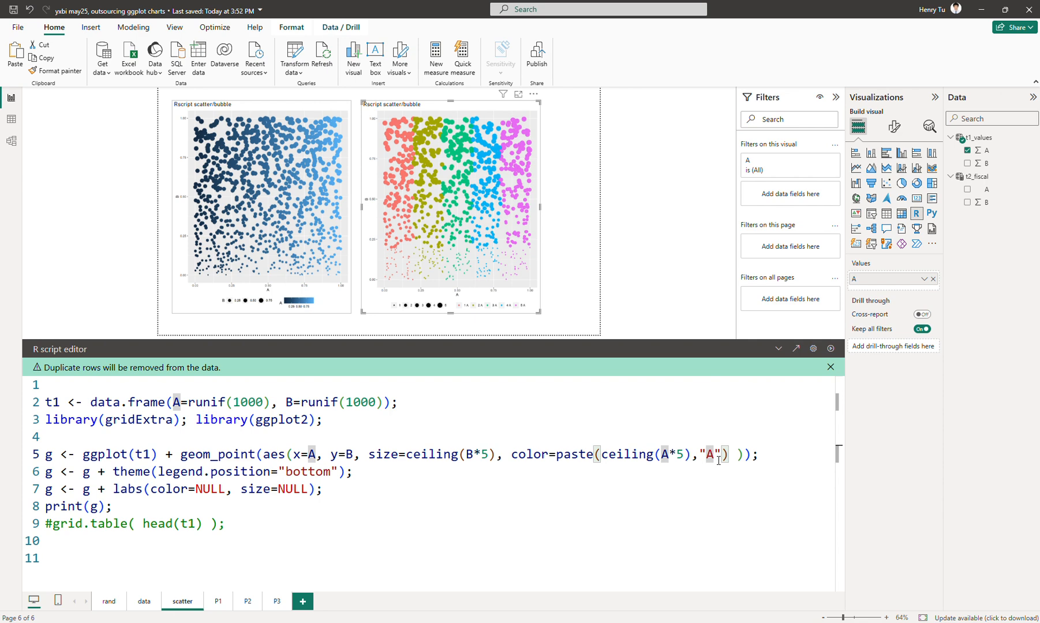
key("BackSpace")
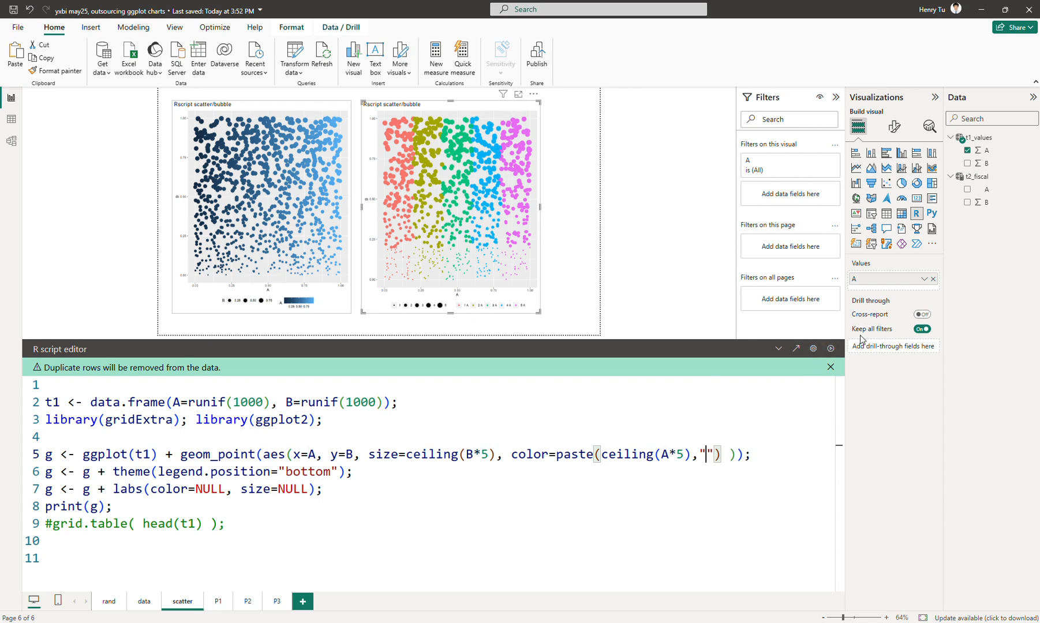
left_click(831, 349)
left_click(778, 348)
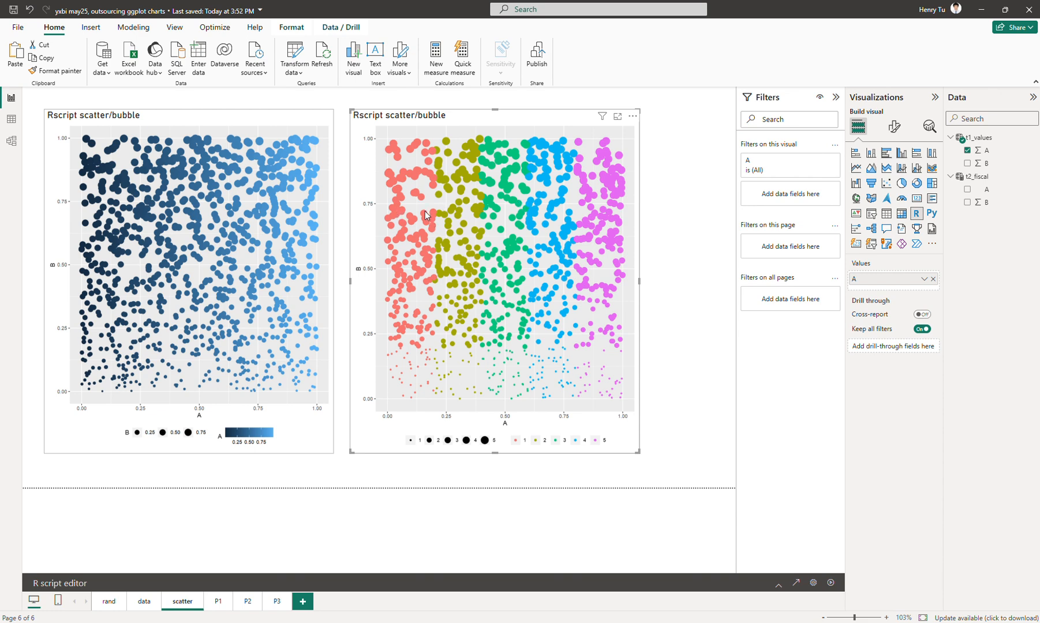
Duplicate the scatter report page and place the copy directly after the original.
left_click(778, 584)
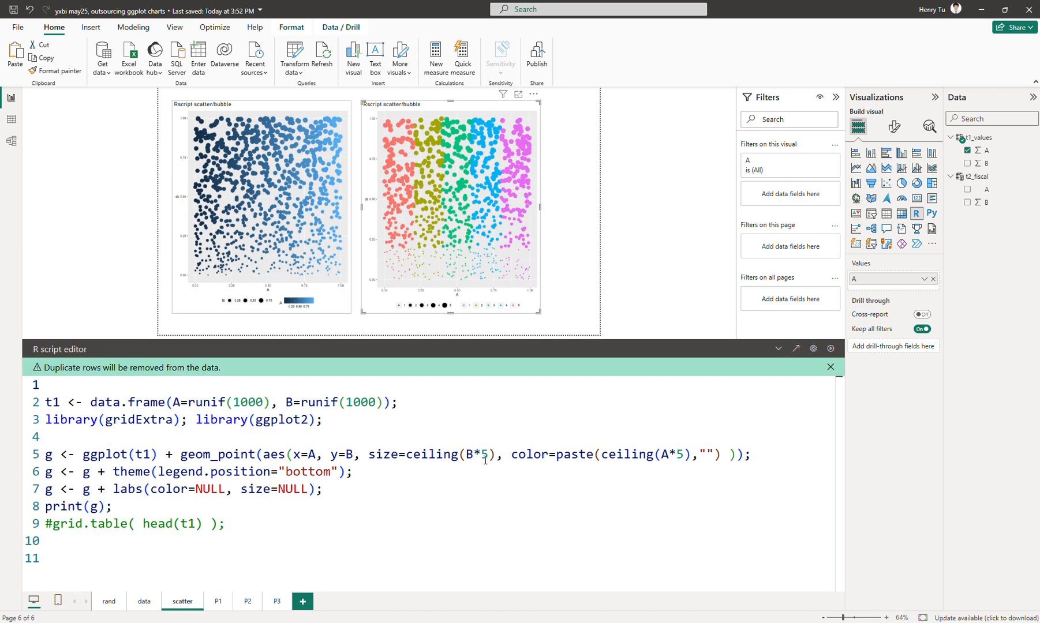
left_click(451, 482)
right_click(190, 606)
left_click(217, 560)
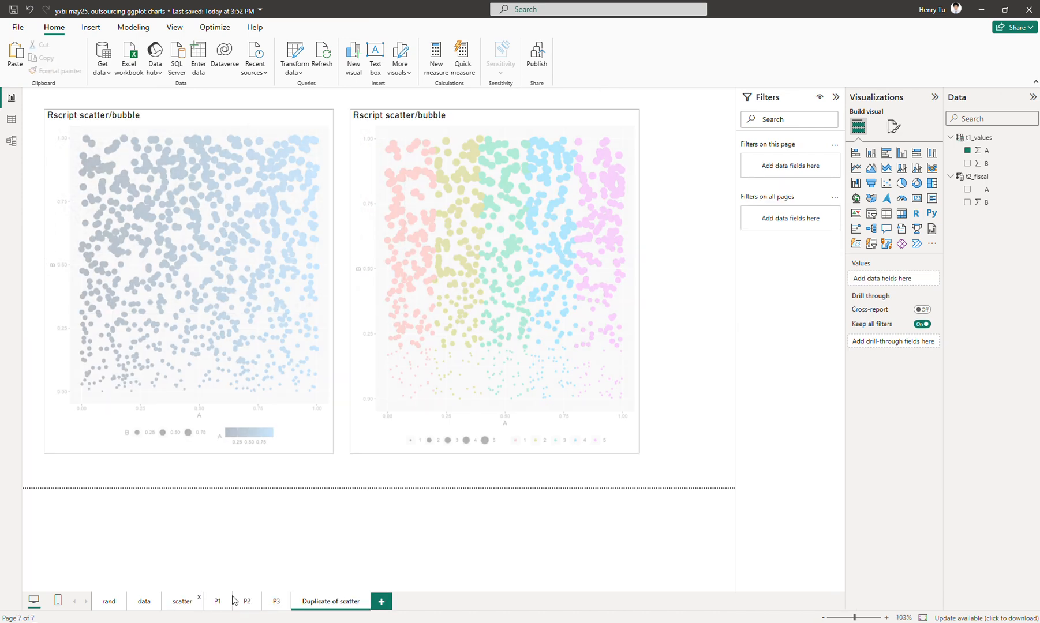
left_click_drag(324, 609, 228, 605)
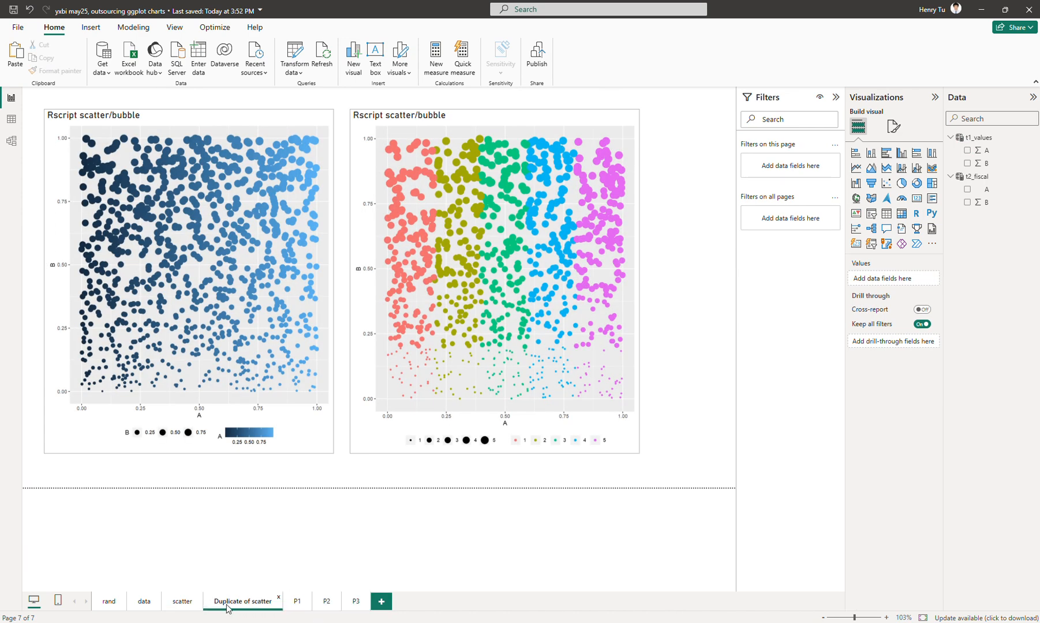
Rename the duplicated page as adjusted.
double_click(227, 604)
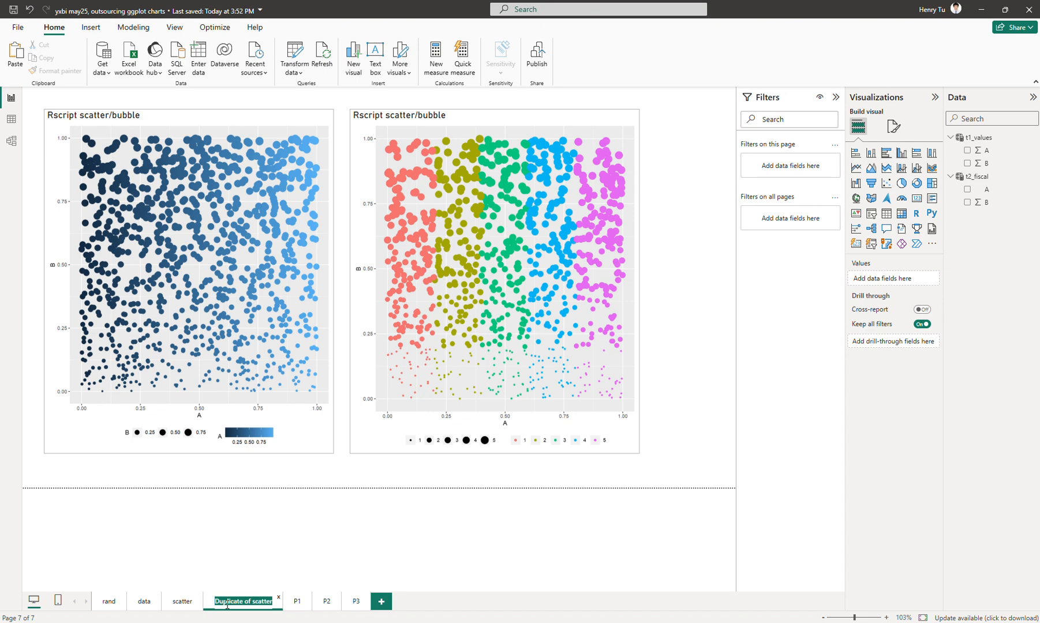
type("c")
type("ad")
type("justed")
key("Return")
Delete the blue gradient visual from the adjusted page and widen the remaining five-color visual across the freed space.
left_click(314, 314)
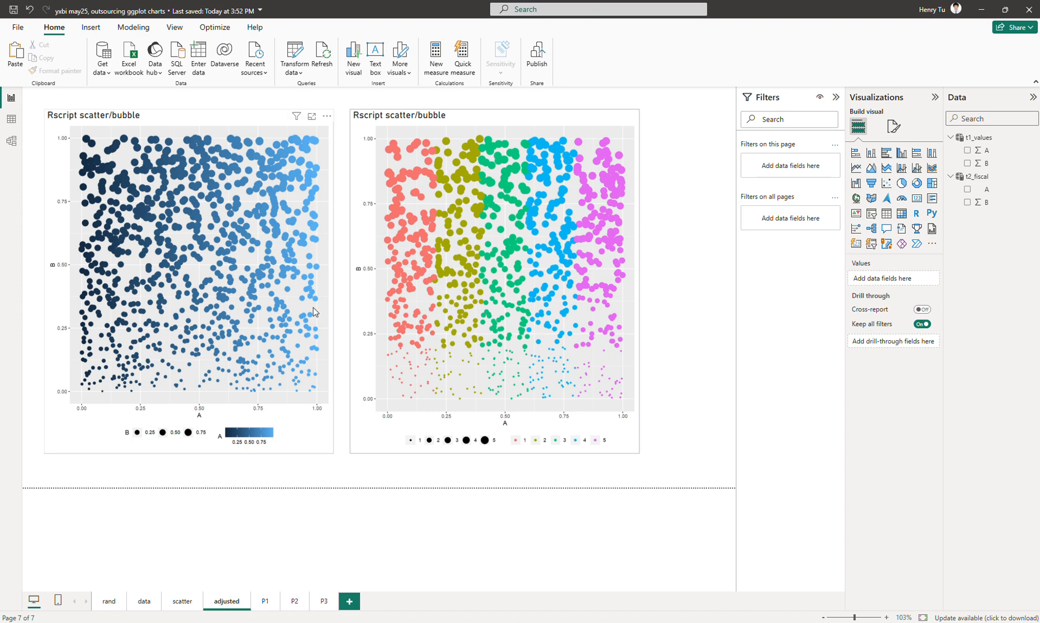
key("Delete")
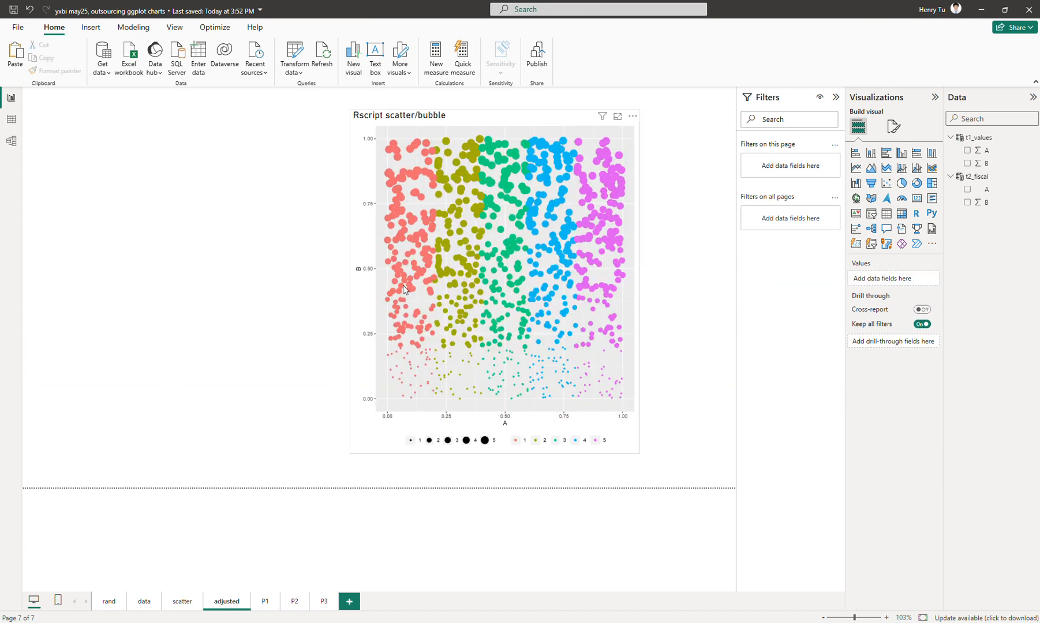
left_click(375, 286)
left_click_drag(364, 213, 184, 214)
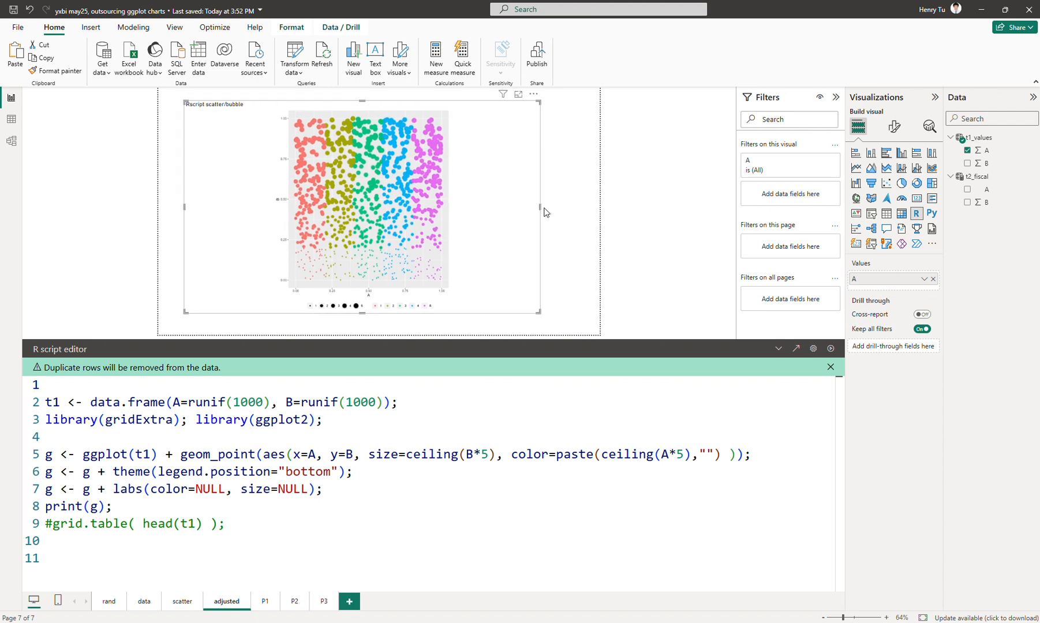
left_click_drag(540, 207, 552, 208)
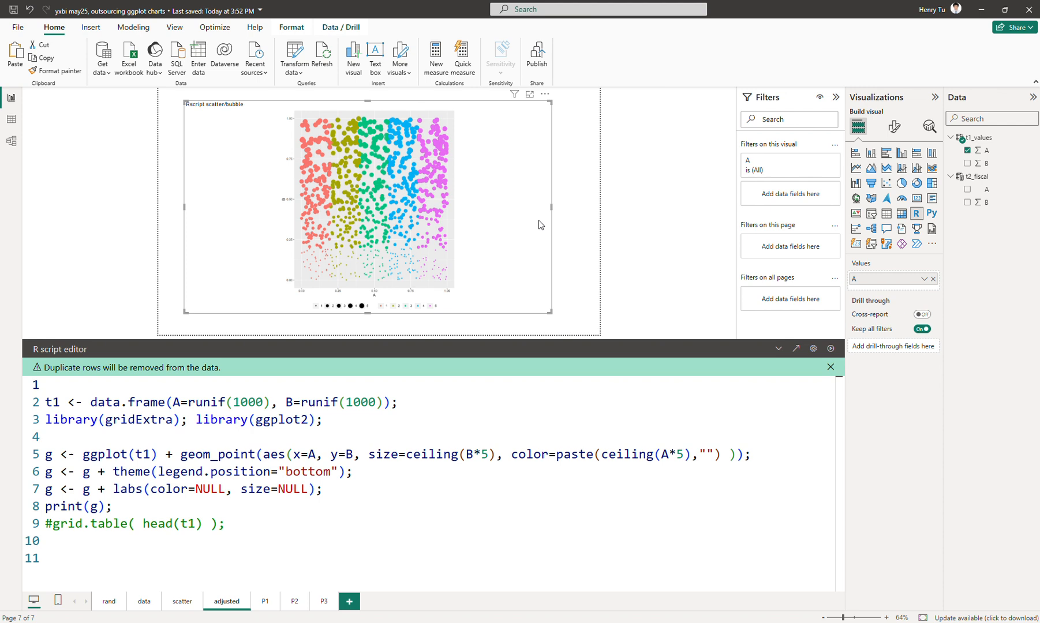
Uncomment the grid.table( head(t1) ); line, rerun the script, and collapse the editor to view the plot with the table.
left_click(279, 496)
key("Right")
key("Down")
key("Down")
key("Home")
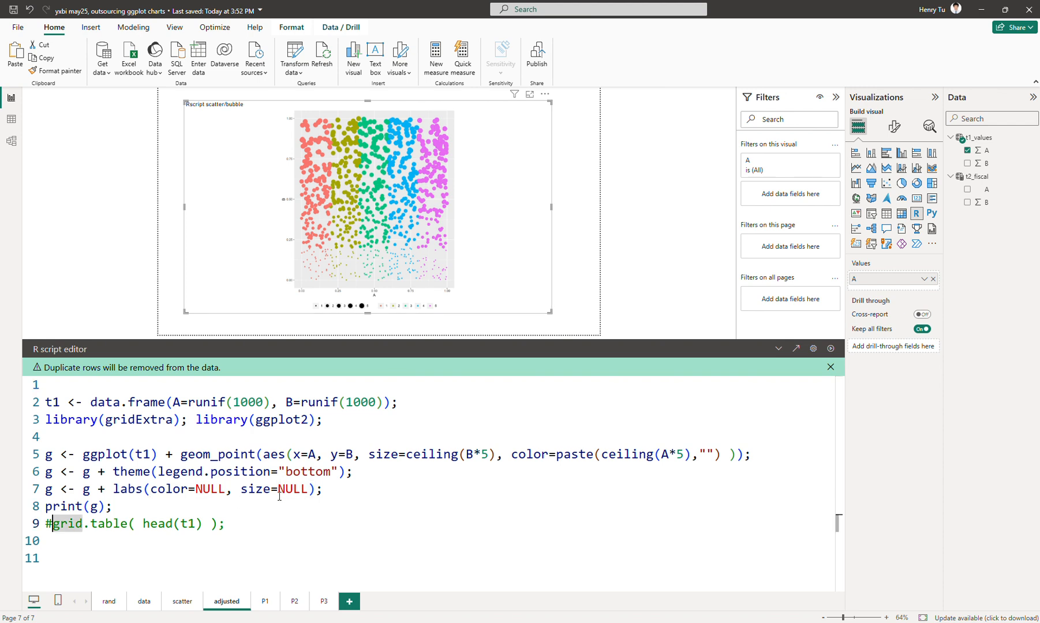
key("Delete")
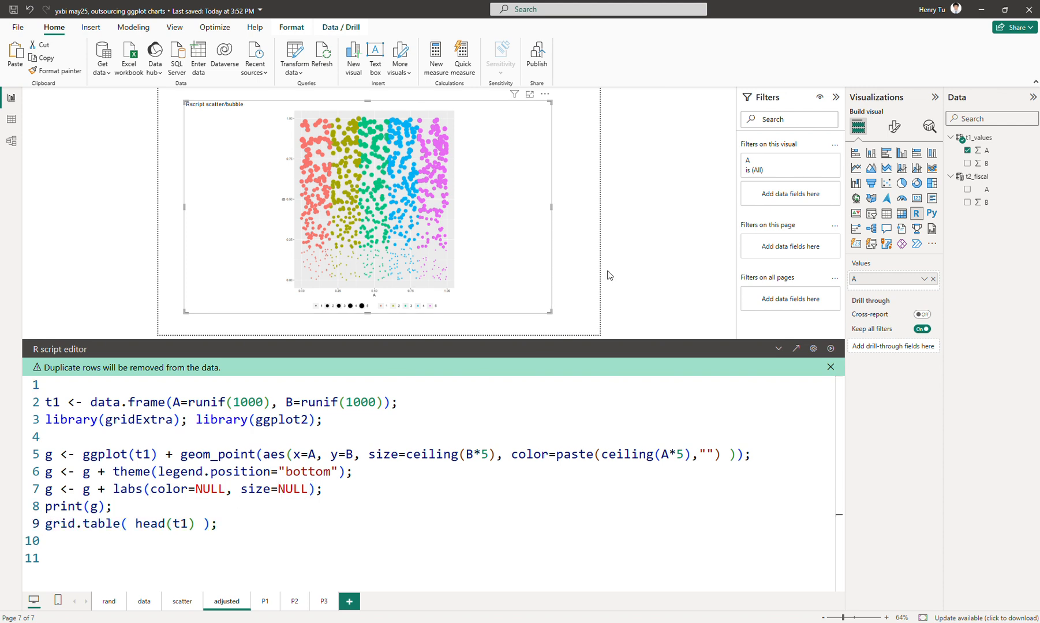
left_click(830, 348)
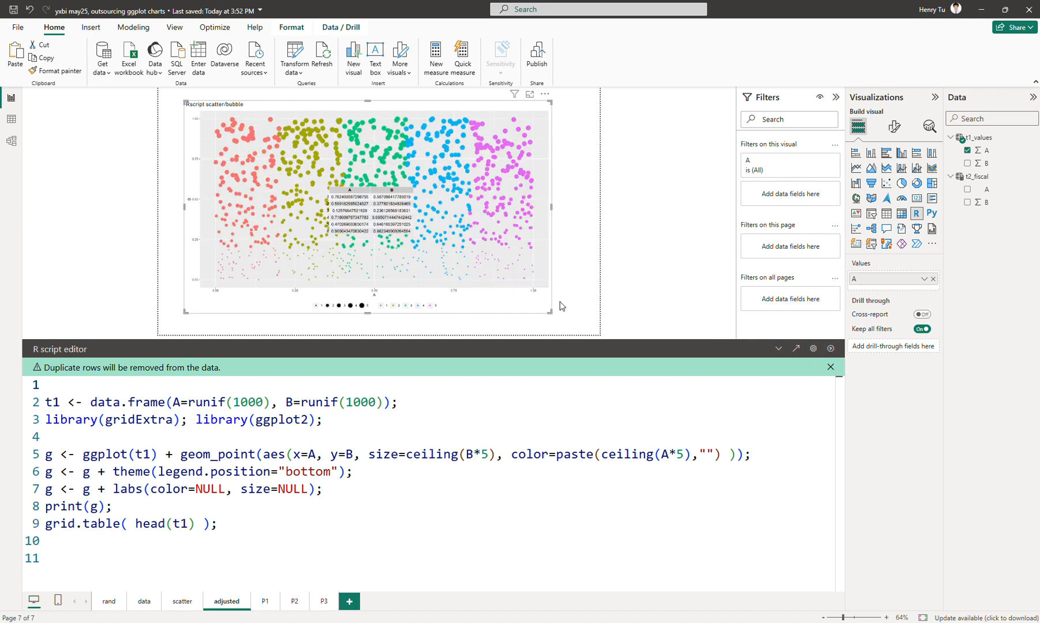
left_click(778, 349)
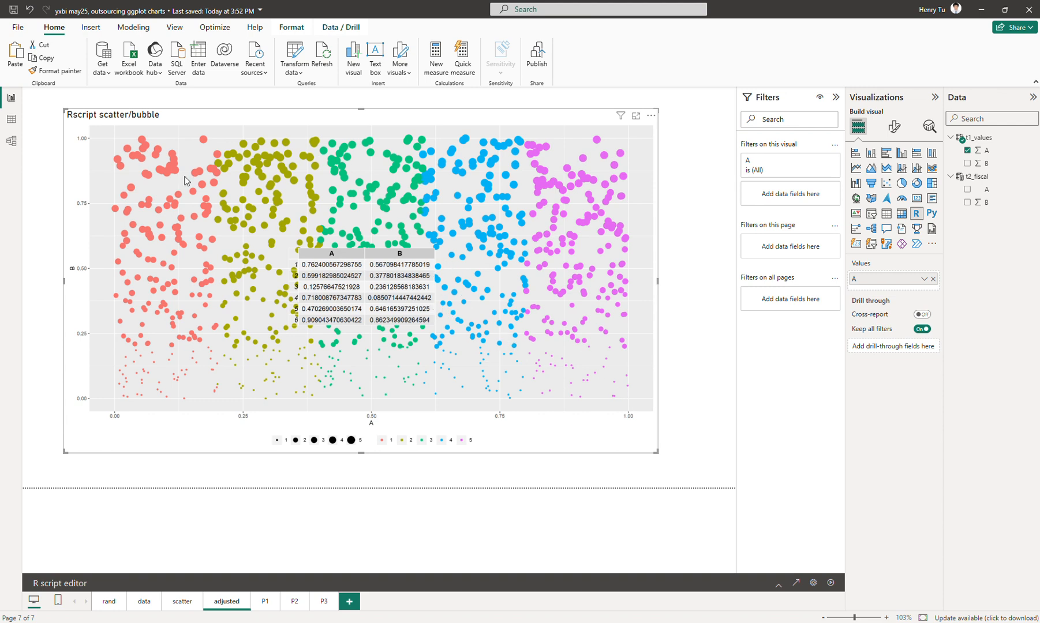
Reopen the script editor and begin a new assignment, t1$C <-, on the line below the data.frame definition.
left_click(778, 585)
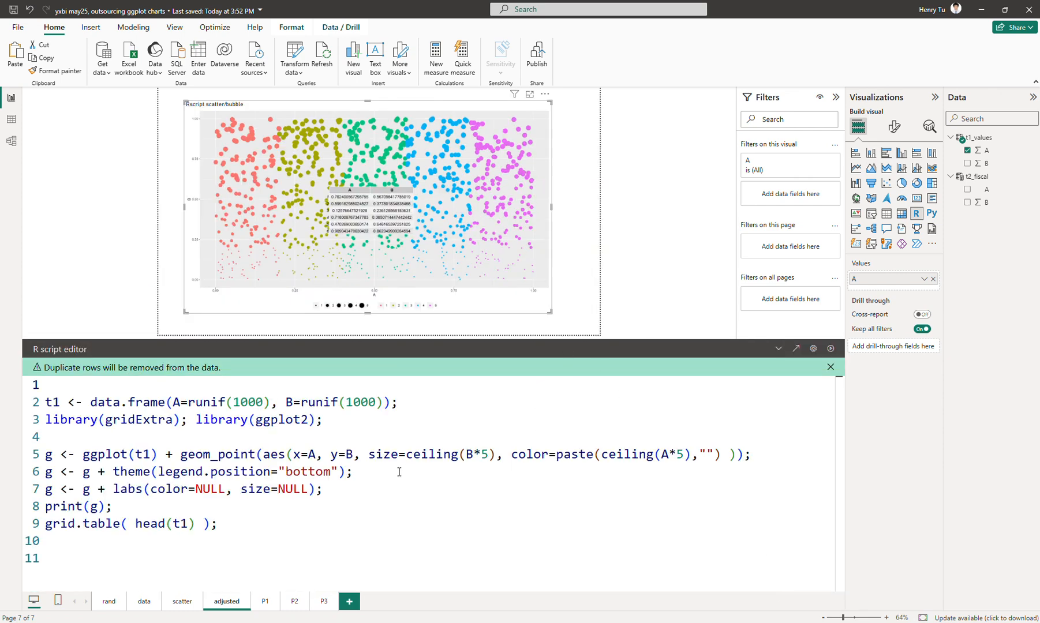
left_click(418, 404)
key("Return")
type("t1")
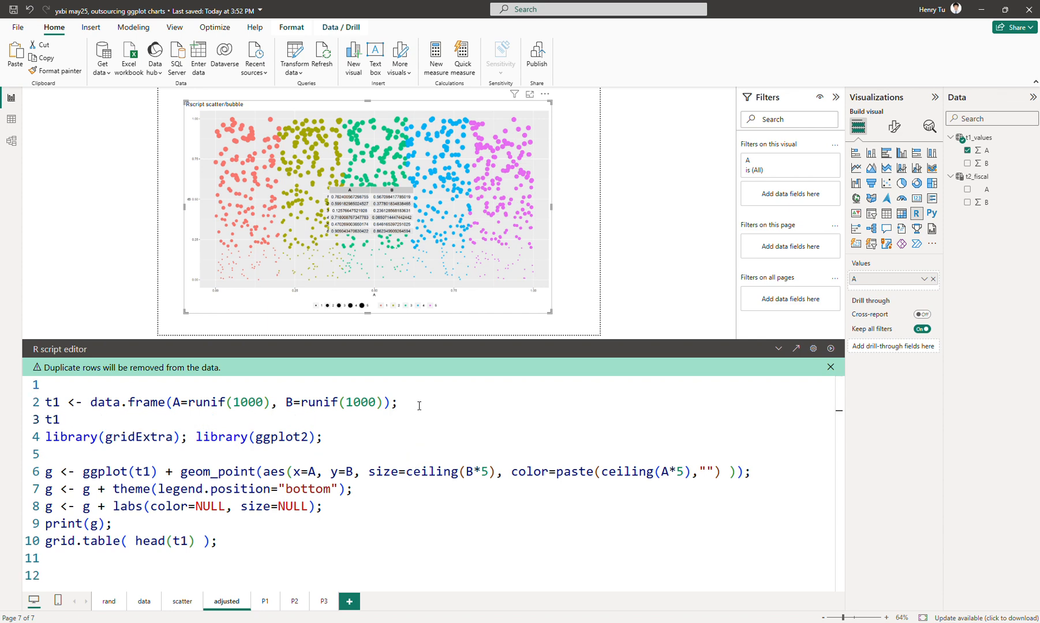
type("$C <-")
Move the ceiling(B*5) expression from the size aesthetic into the t1$C assignment.
left_click_drag(406, 472, 497, 476)
left_click(307, 415)
left_click_drag(407, 472, 494, 472)
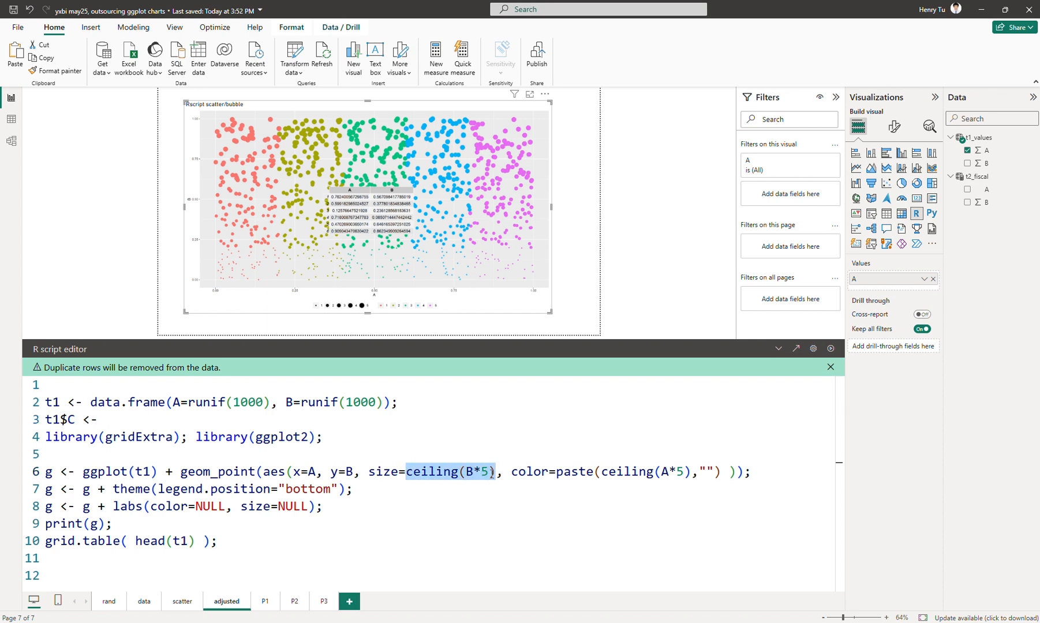
key("ctrl+x")
left_click(141, 418)
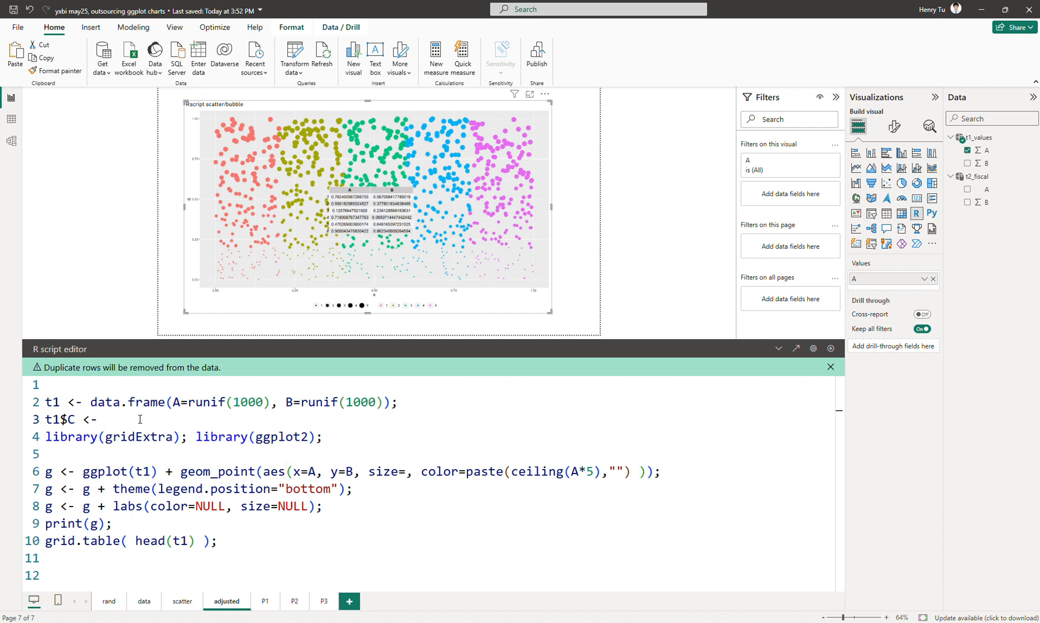
key("ctrl+v")
Qualify B as t1$B in the new assignment and end the line with a semicolon, giving t1$C <- ceiling(t1$B*5);.
key("Left")
key("Left")
key("Left")
key("Left")
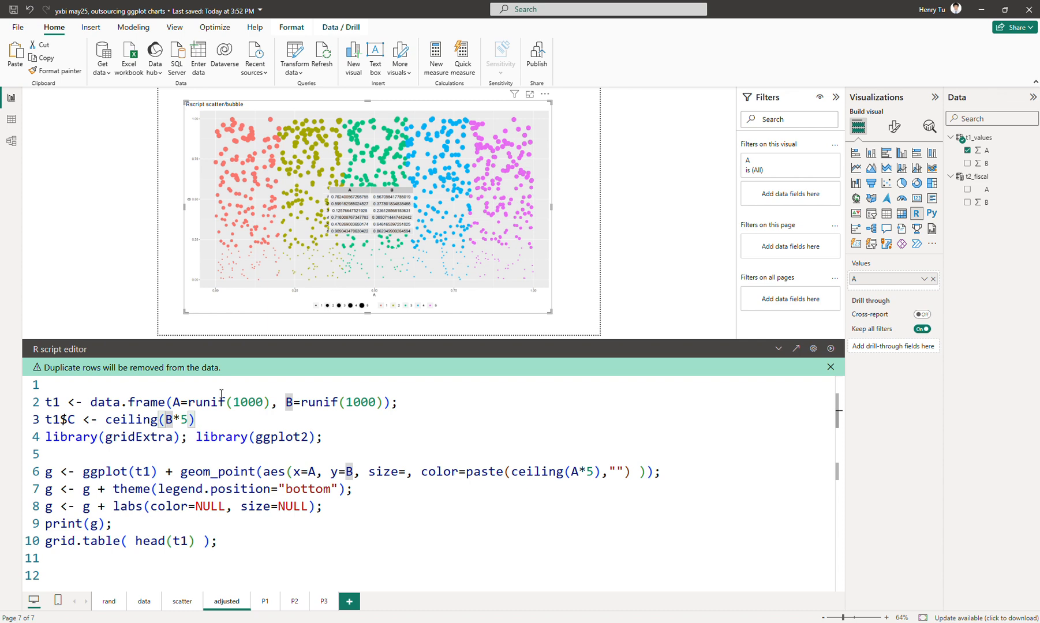
type("t1$")
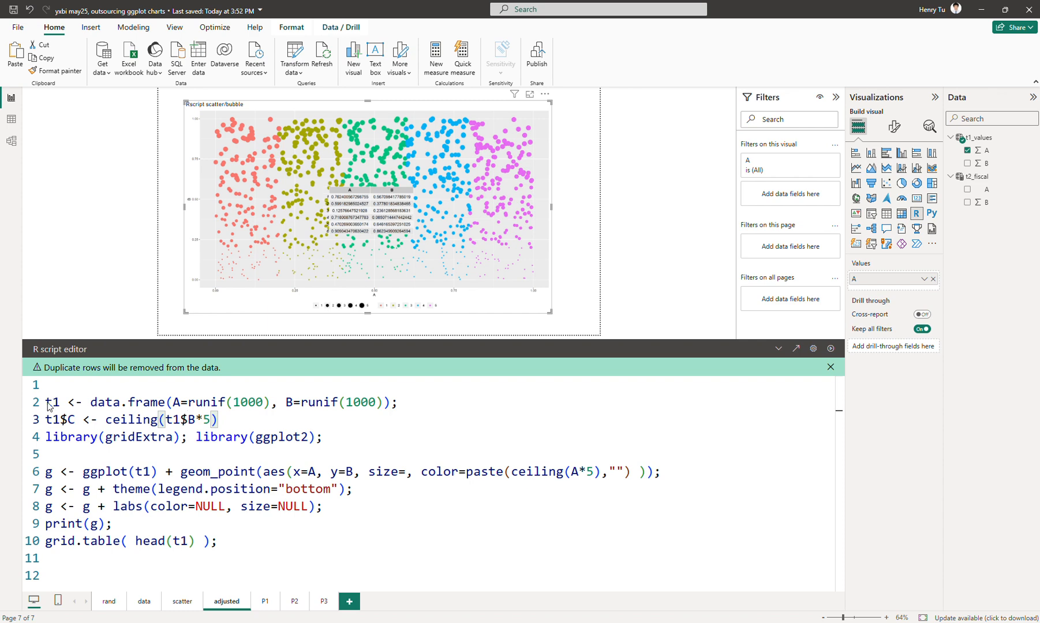
left_click(263, 419)
type(";")
Set the size aesthetic in the geom_point call to the column C.
left_click(146, 472)
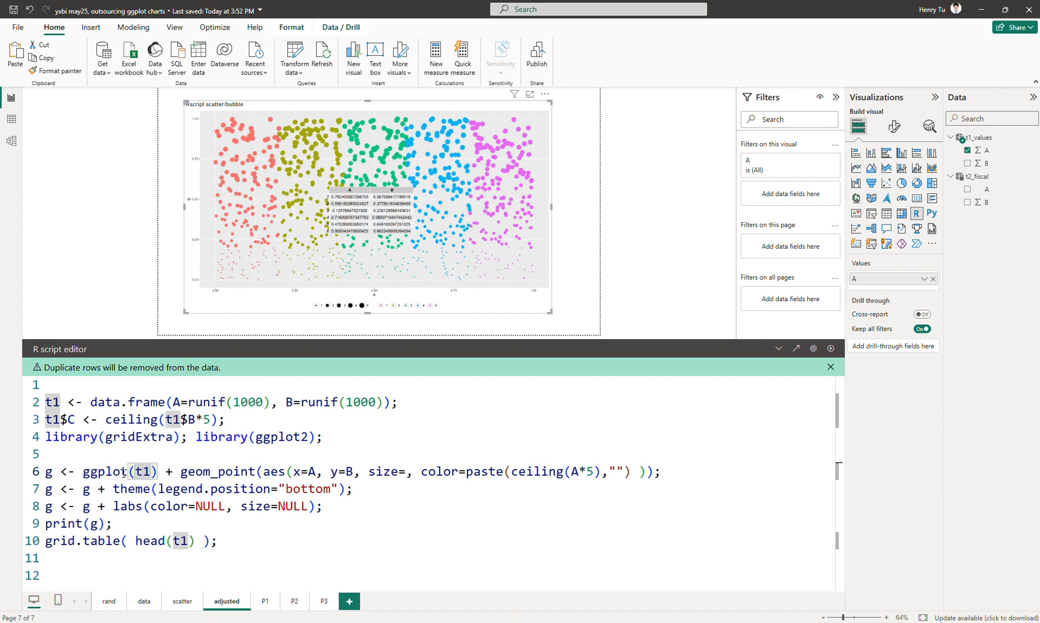
left_click(404, 471)
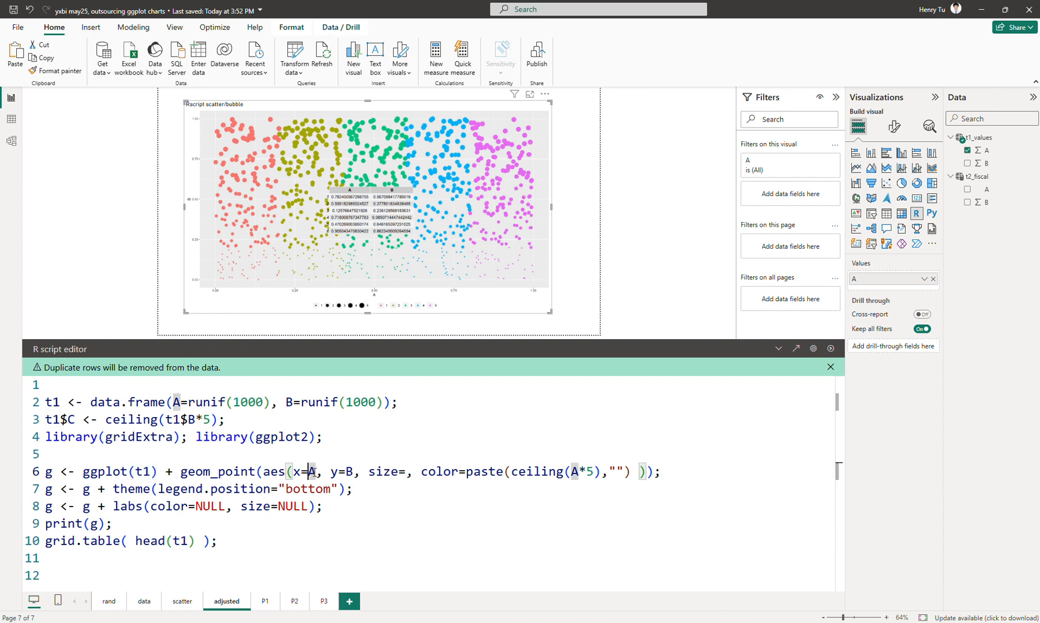
left_click(148, 471)
left_click(351, 472)
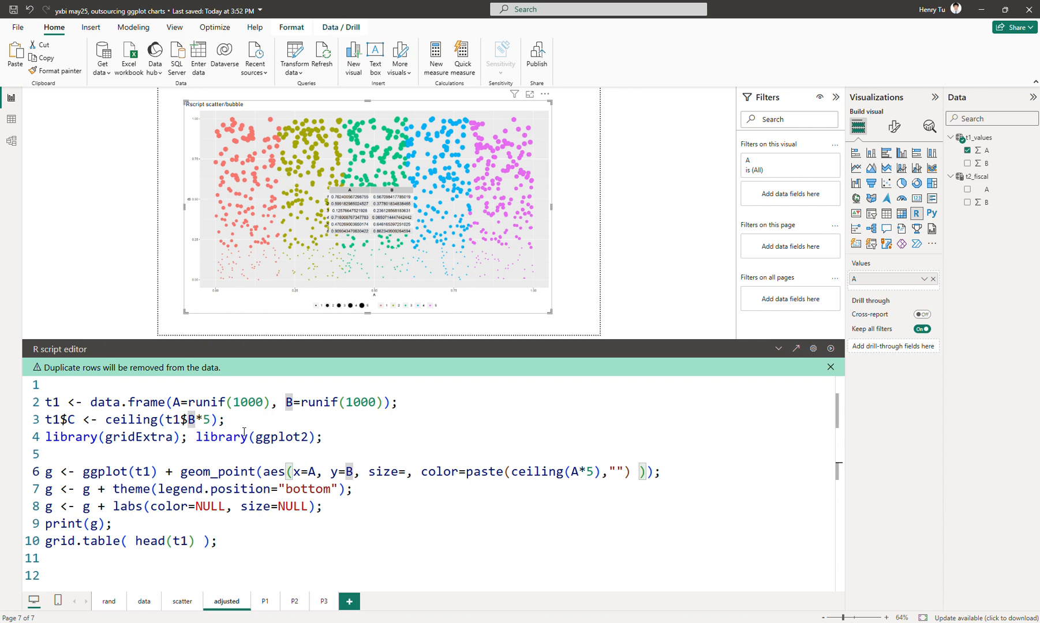
left_click(407, 472)
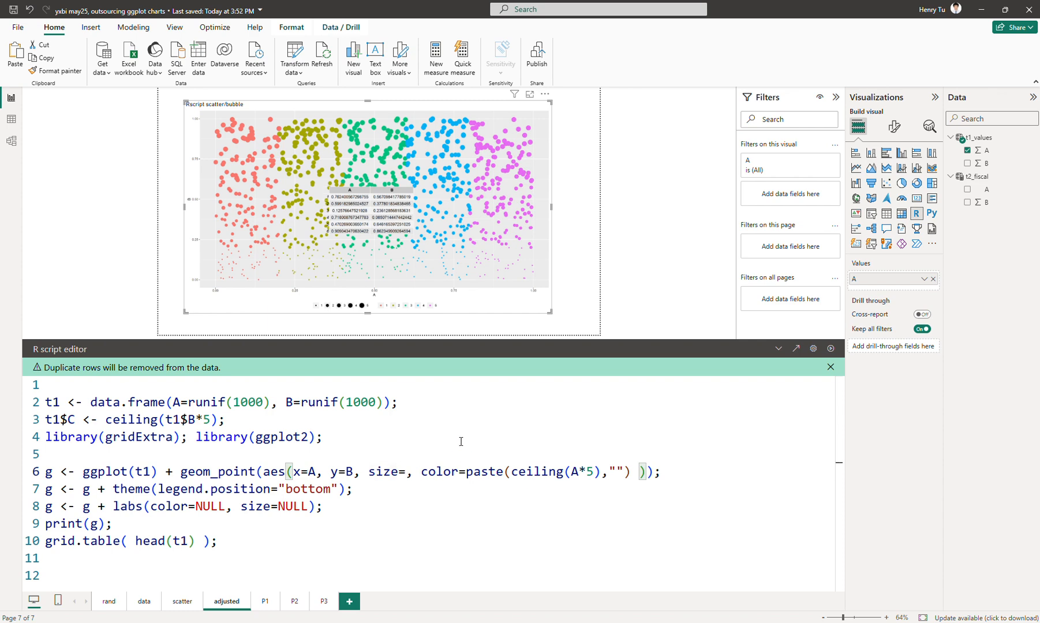
type("C")
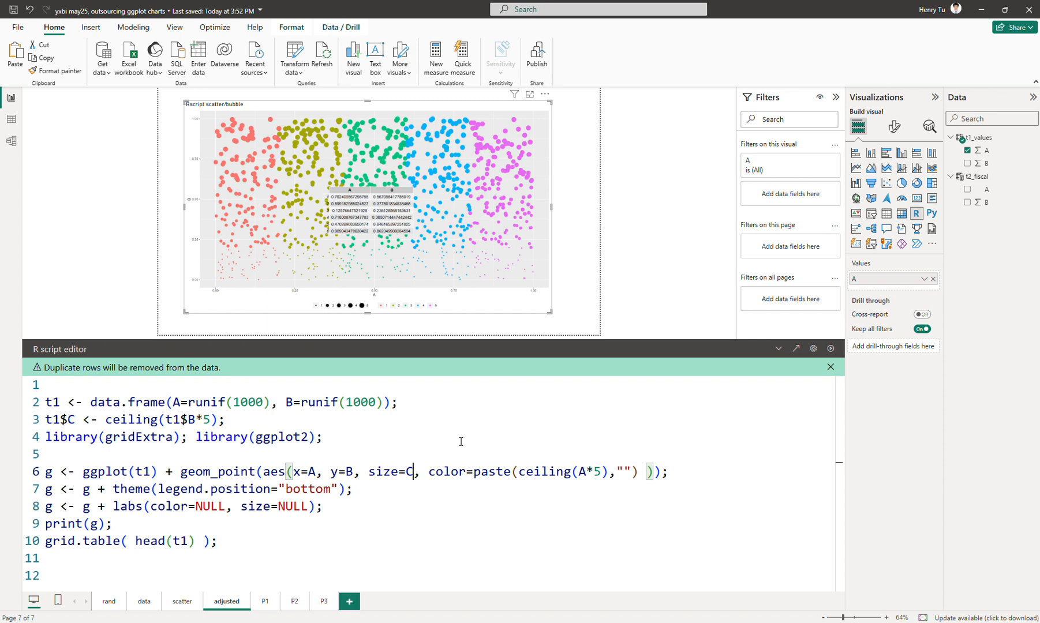
Cut the paste(ceiling(A*5),"") expression out of the color aesthetic and set color to the column D.
left_click(473, 472)
left_click(640, 472, "shift")
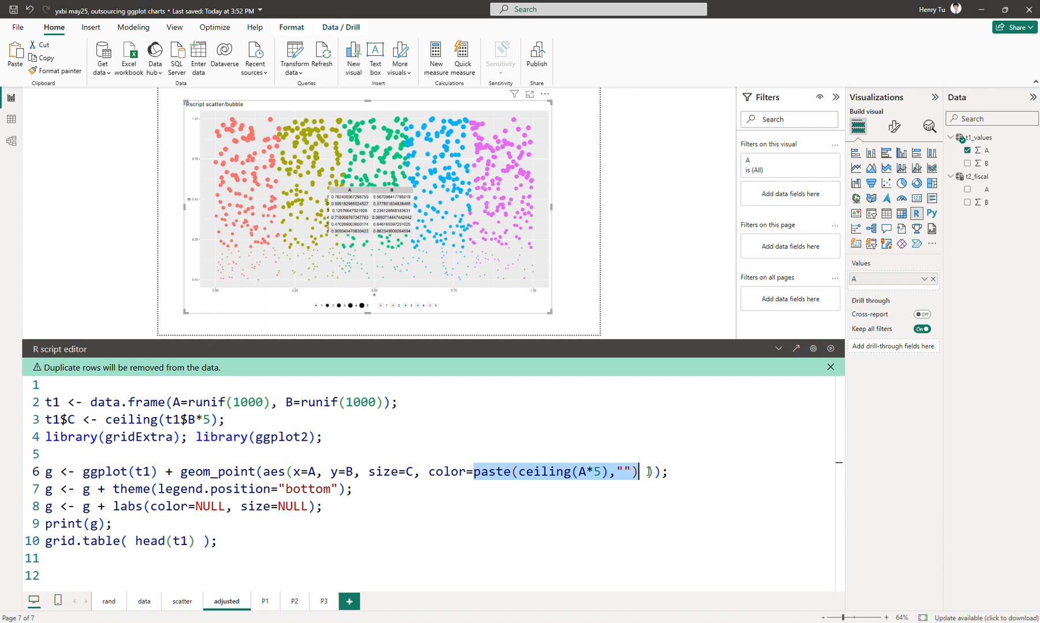
key("BackSpace")
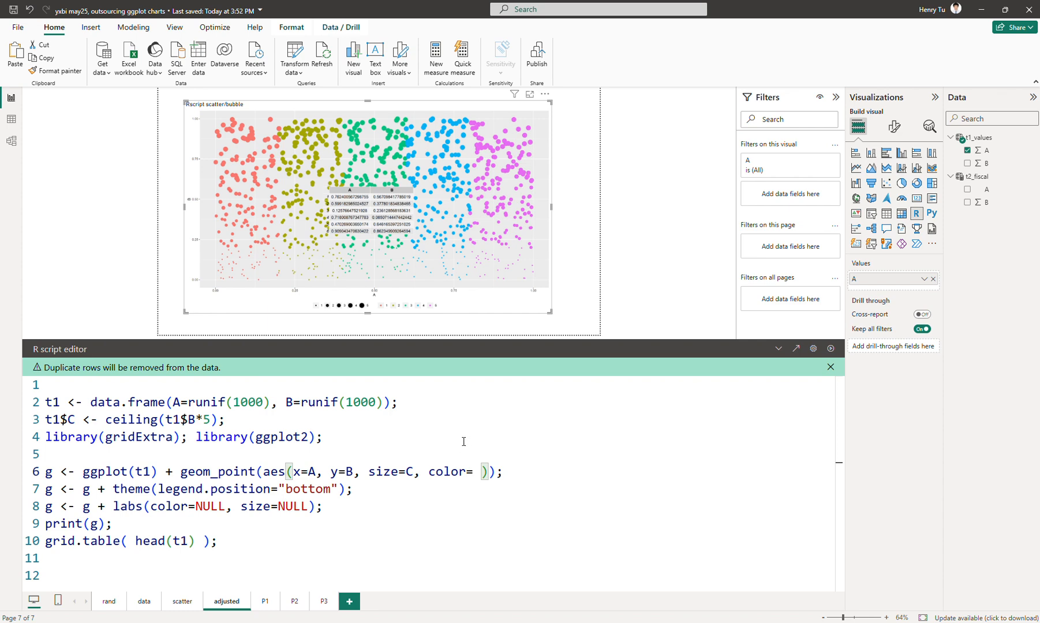
type("D")
key("Delete")
Insert the cut paste(ceiling(A*5),"") expression on a new line below the t1$C assignment.
key("Up")
key("Up")
key("Up")
key("Return")
key("ctrl+v")
key("Right")
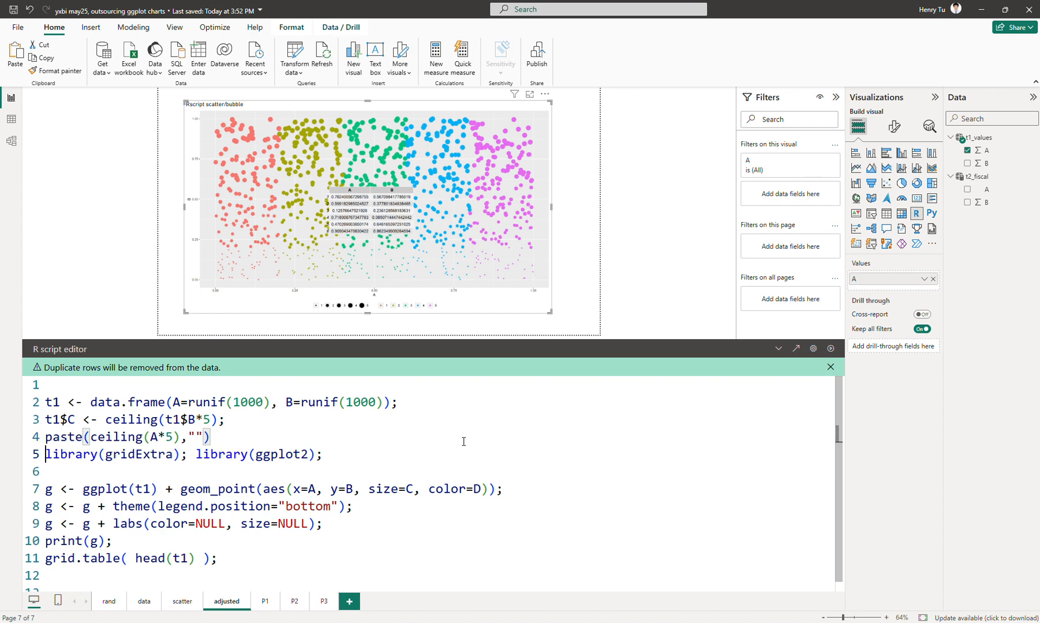
Prefix the moved paste expression with t1$D <- so that it is assigned to a new column D.
key("Up")
type("td")
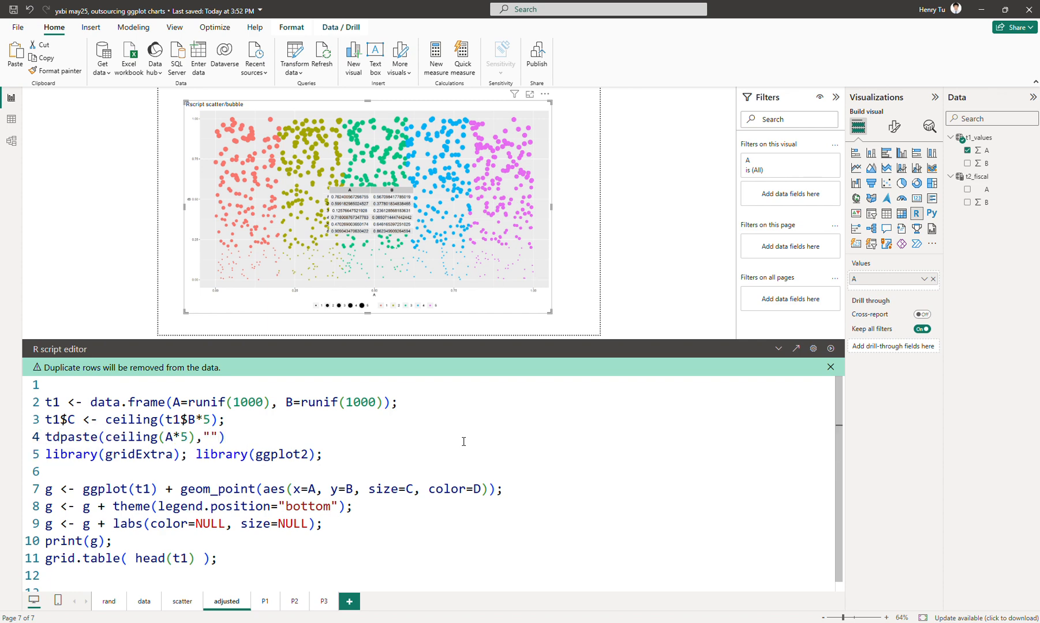
key("BackSpace")
type("1")
type("$D <-")
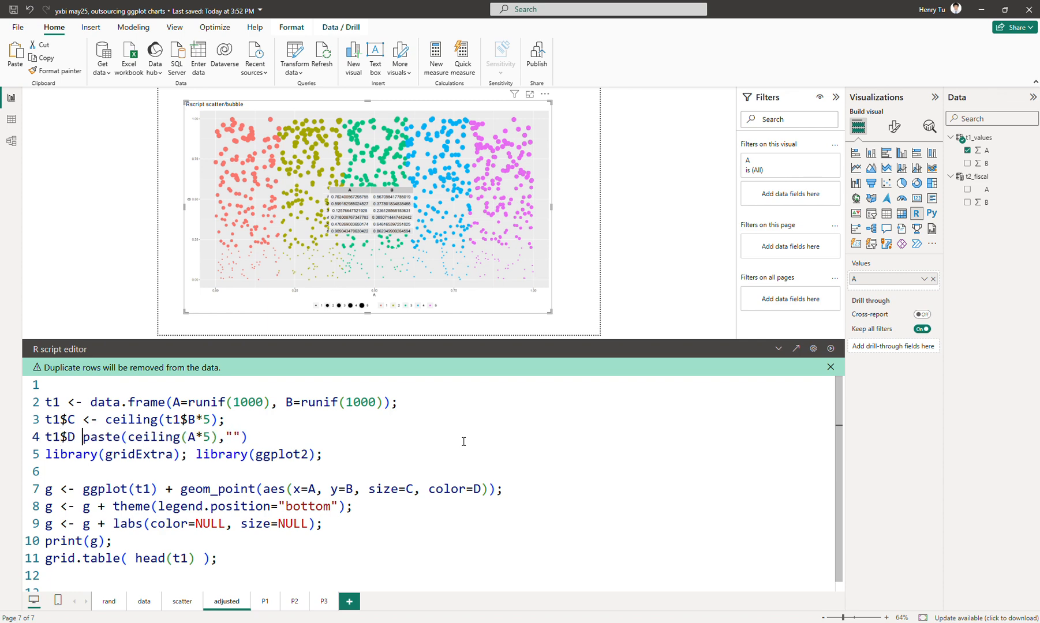
Qualify A as t1$A in the t1$D assignment and end the line with a semicolon, giving t1$D <- paste(ceiling(t1$A*5),"");.
key("Right")
key("Right")
key("Right")
key("Right")
key("Right")
key("Right")
key("Right")
key("Right")
key("Right")
key("Right")
key("Right")
key("Right")
key("Right")
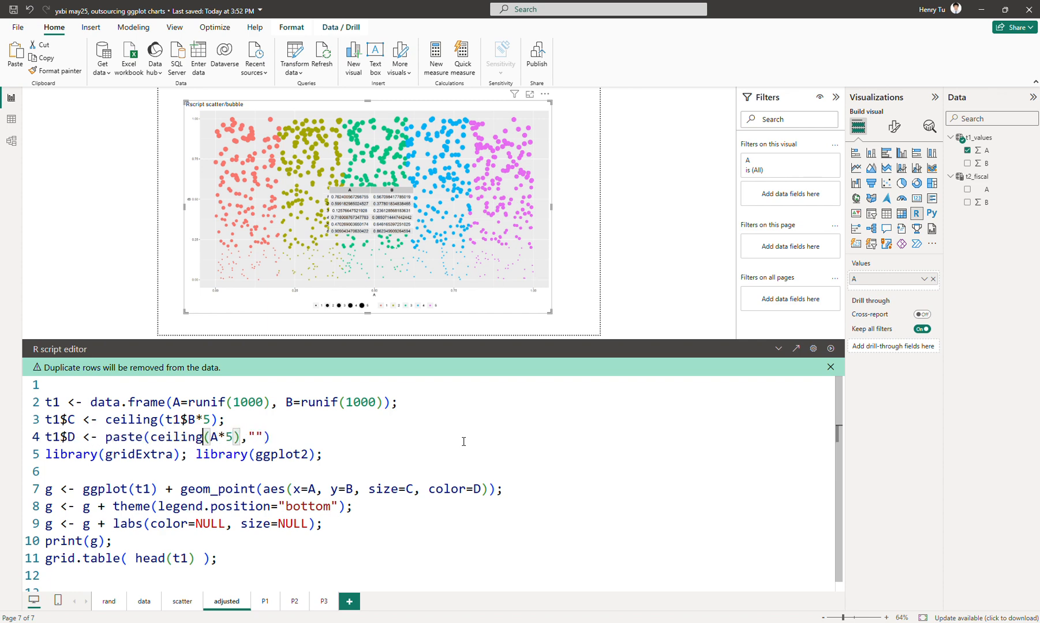
type("t1")
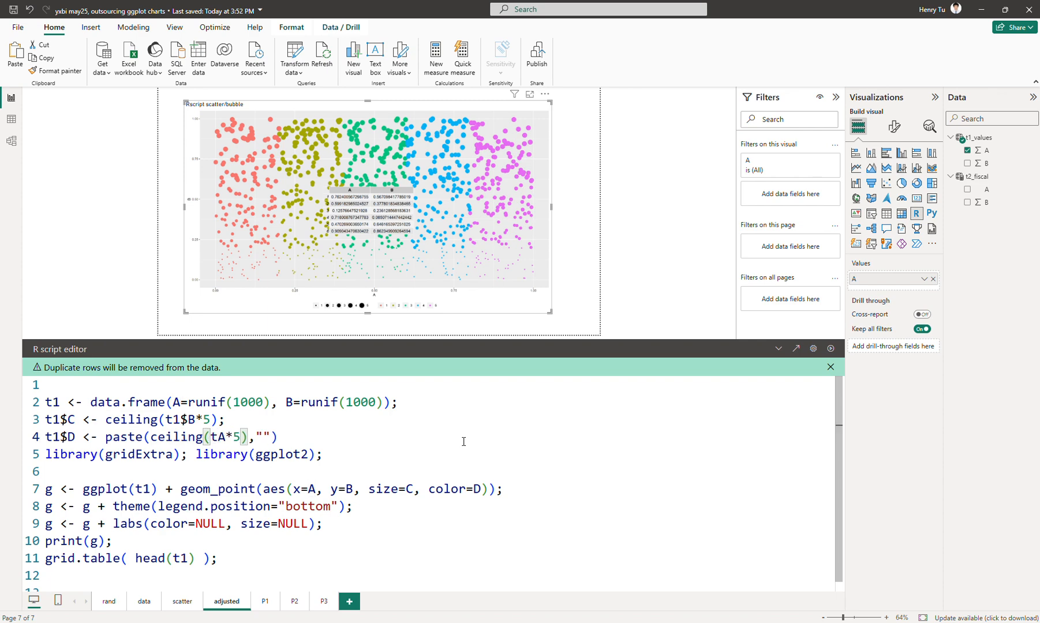
type("$")
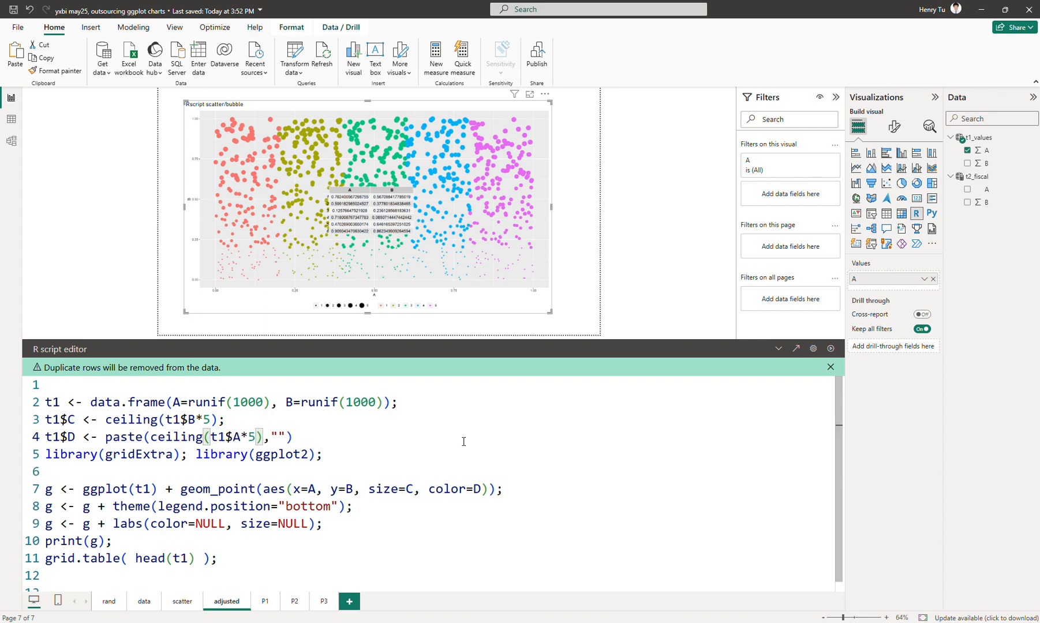
key("Right")
key("Left")
key("Left")
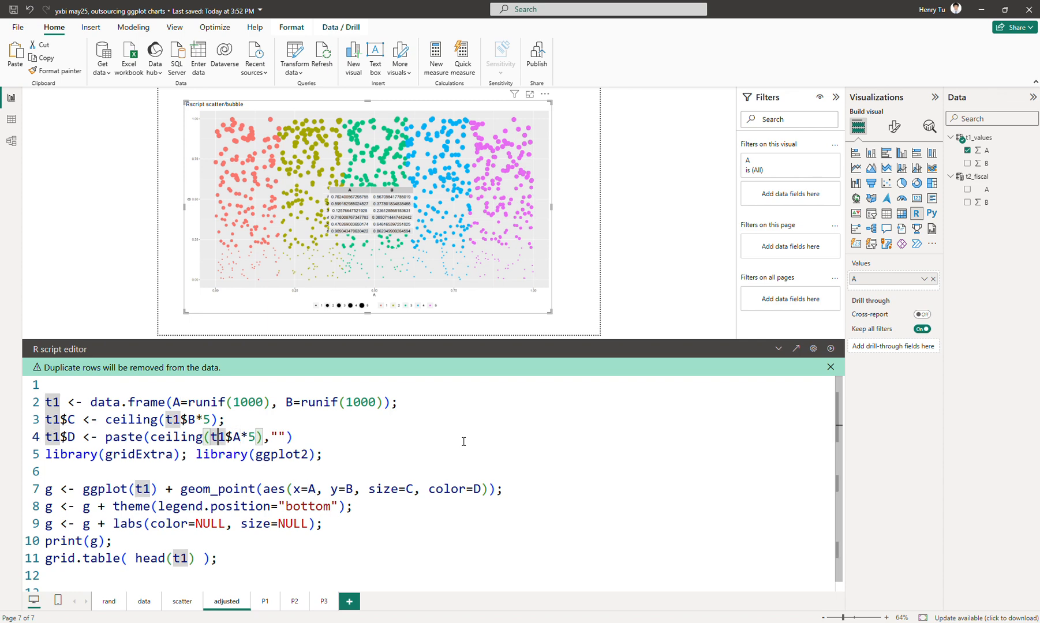
left_click(373, 437)
type(";")
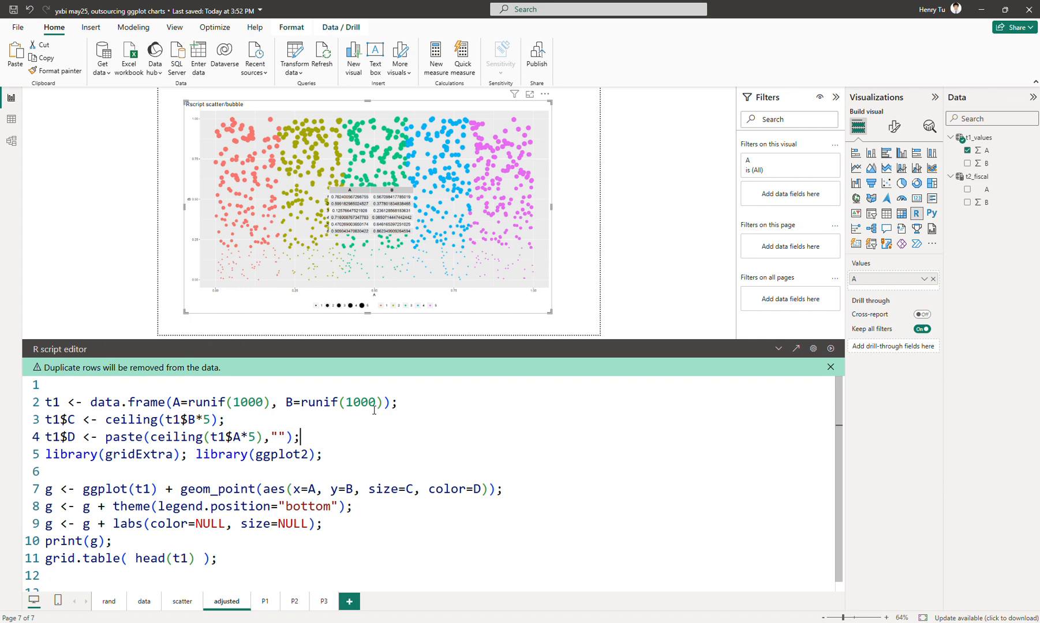
Run the R script and collapse the script editor to view the updated bubble chart and its data table enlarged.
left_click(830, 350)
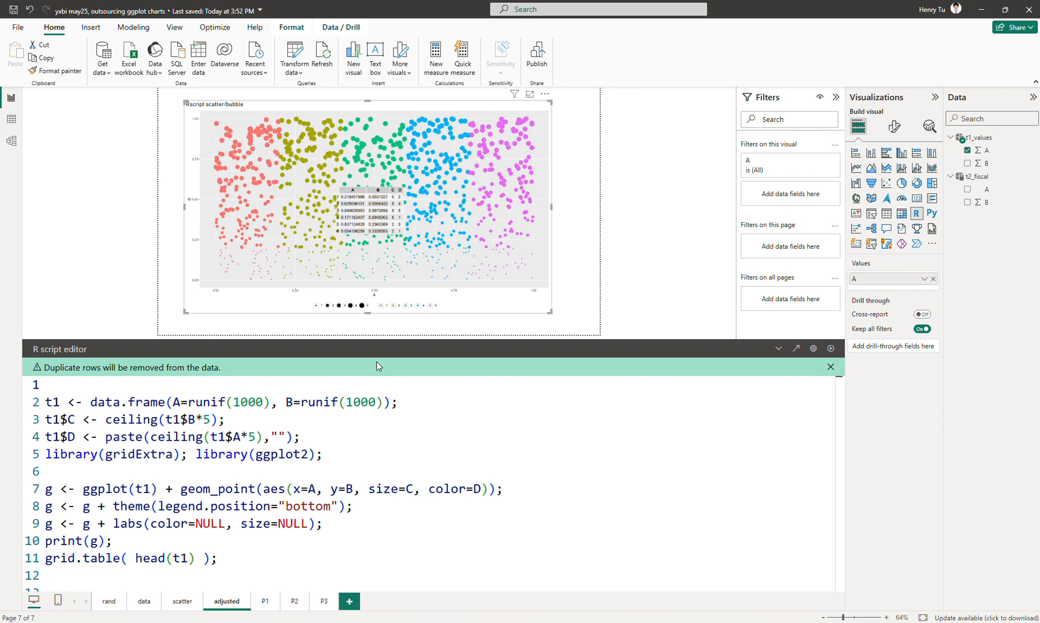
left_click(778, 349)
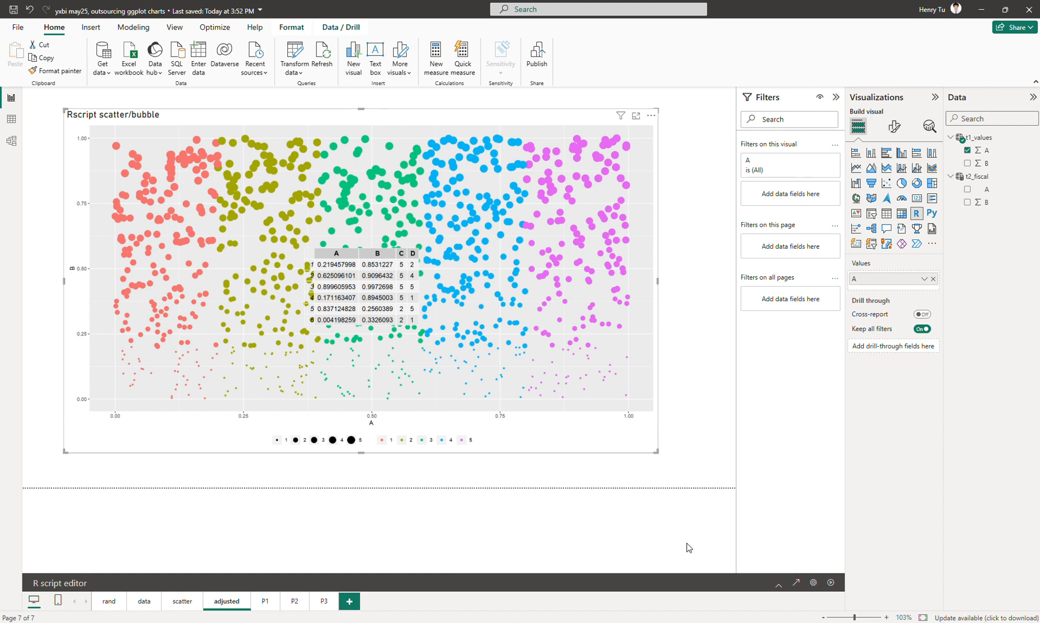
left_click(778, 584)
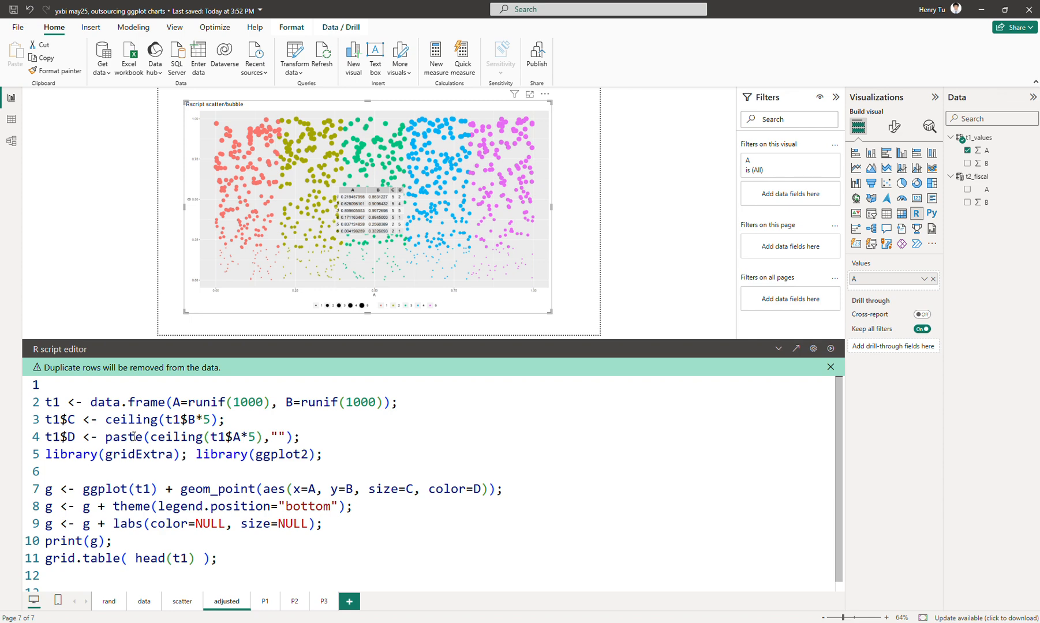
left_click(778, 349)
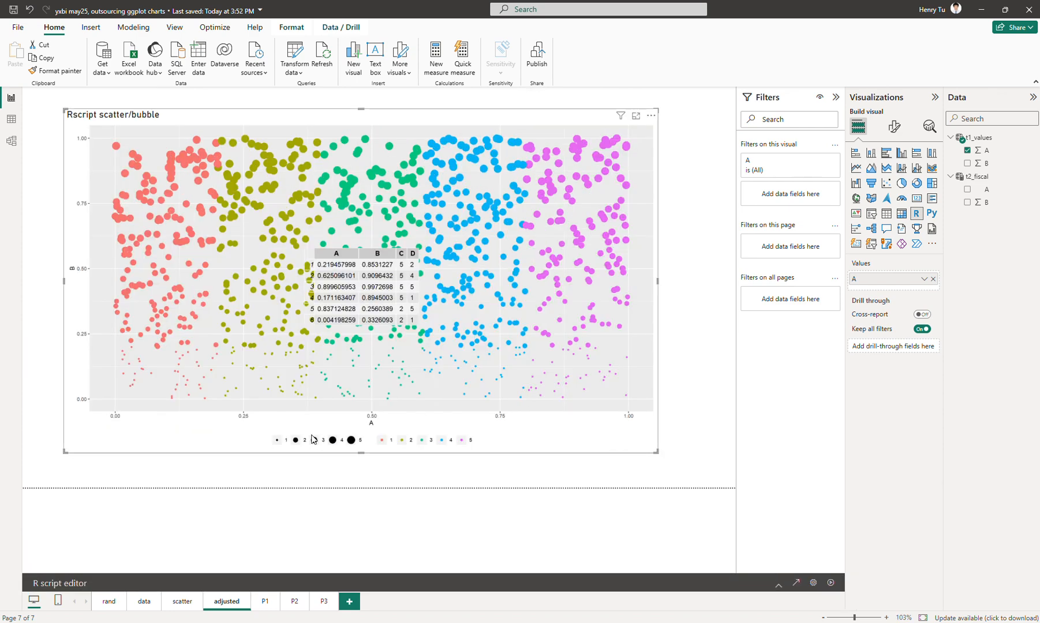